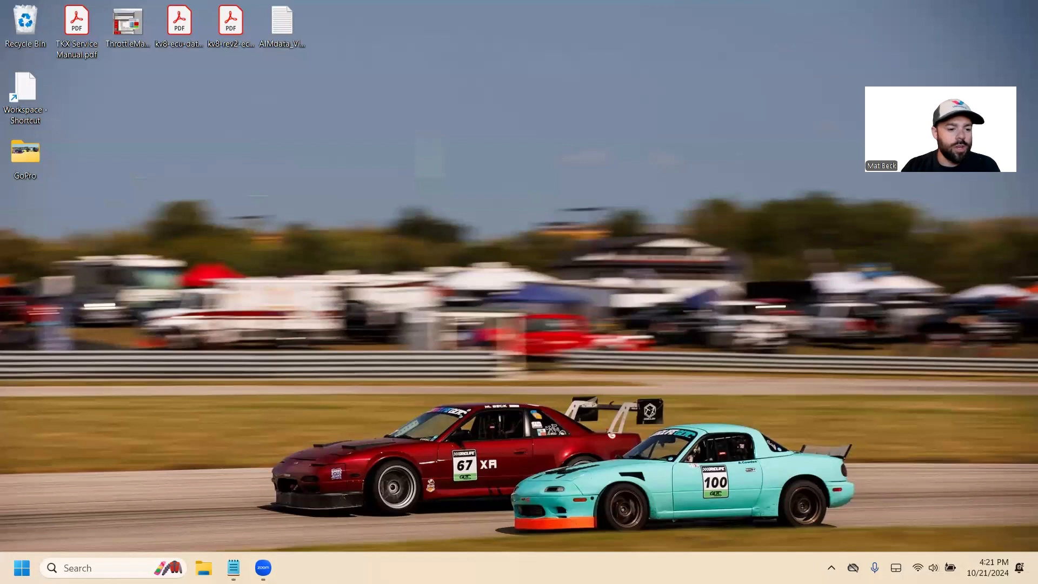
Launch RaceStudio3 and open its analysis database of recorded sessions.
{"action": "left_click", "coordinate": [22, 567]}
{"action": "left_click", "coordinate": [139, 277]}
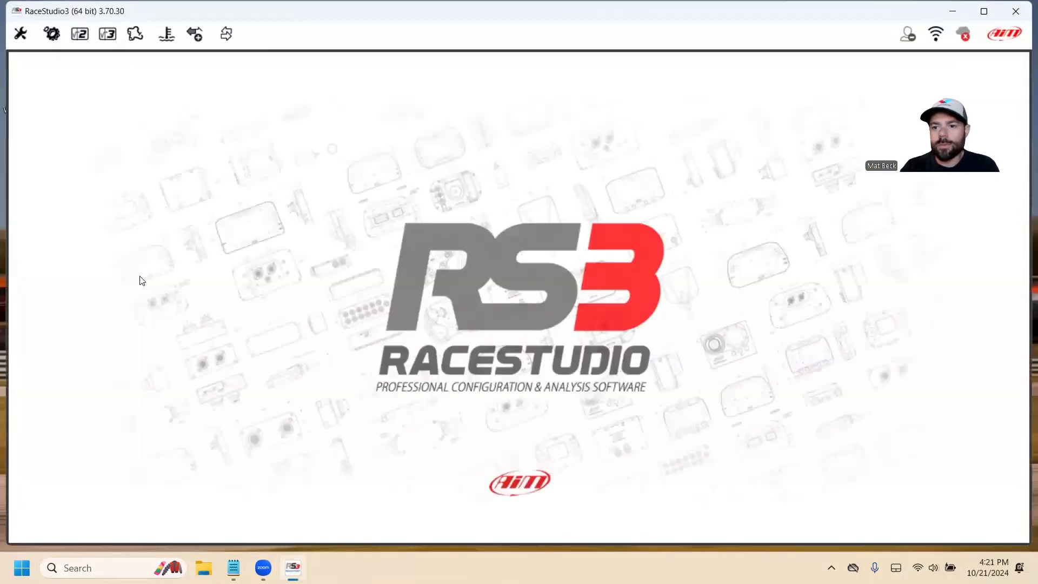
{"action": "left_click", "coordinate": [106, 39]}
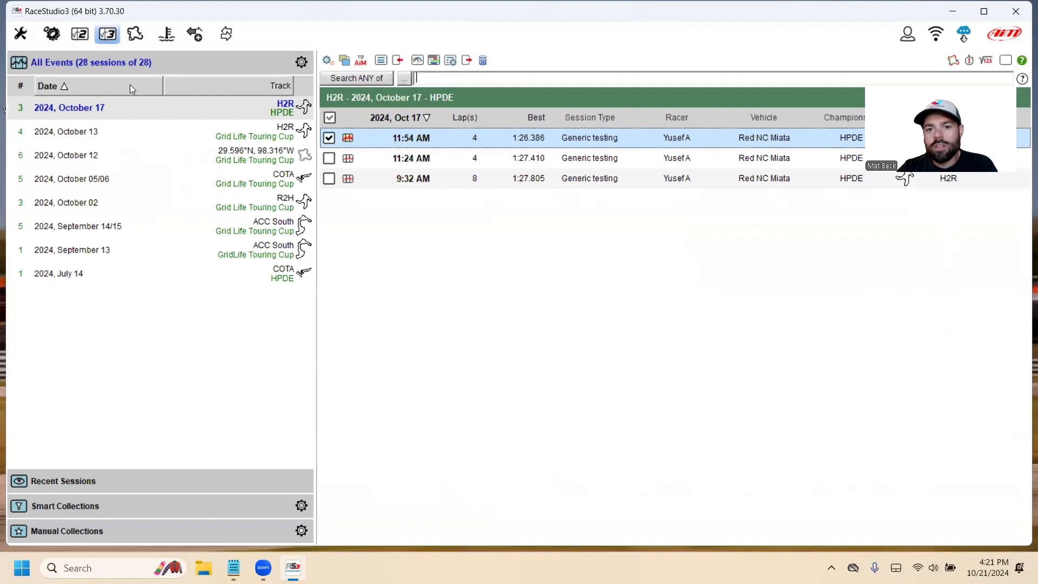
Open the 11:48 AM H2R session from the October 13, 2024 event for analysis.
{"action": "left_click", "coordinate": [75, 132]}
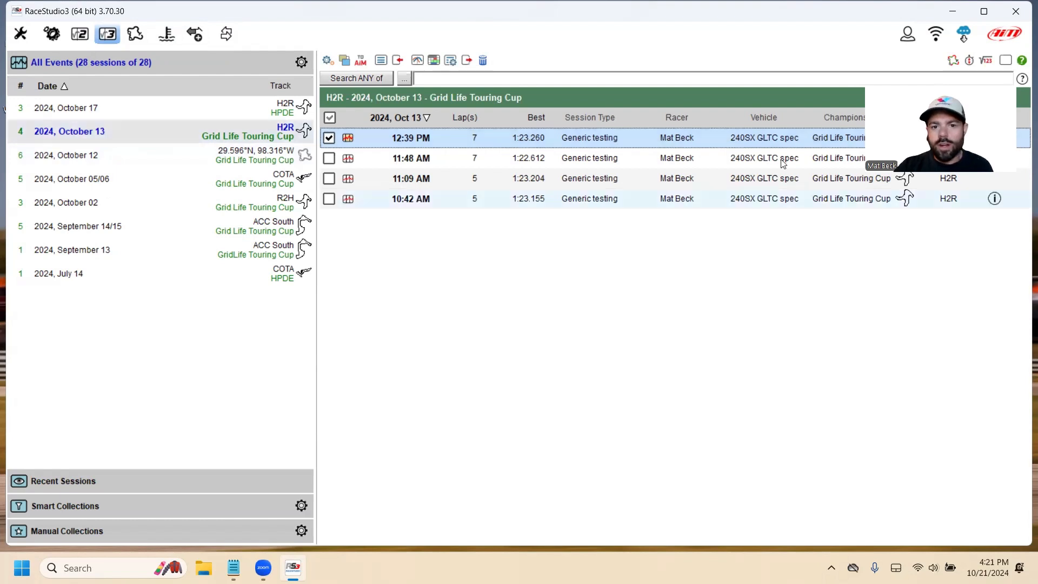
{"action": "left_click", "coordinate": [332, 158]}
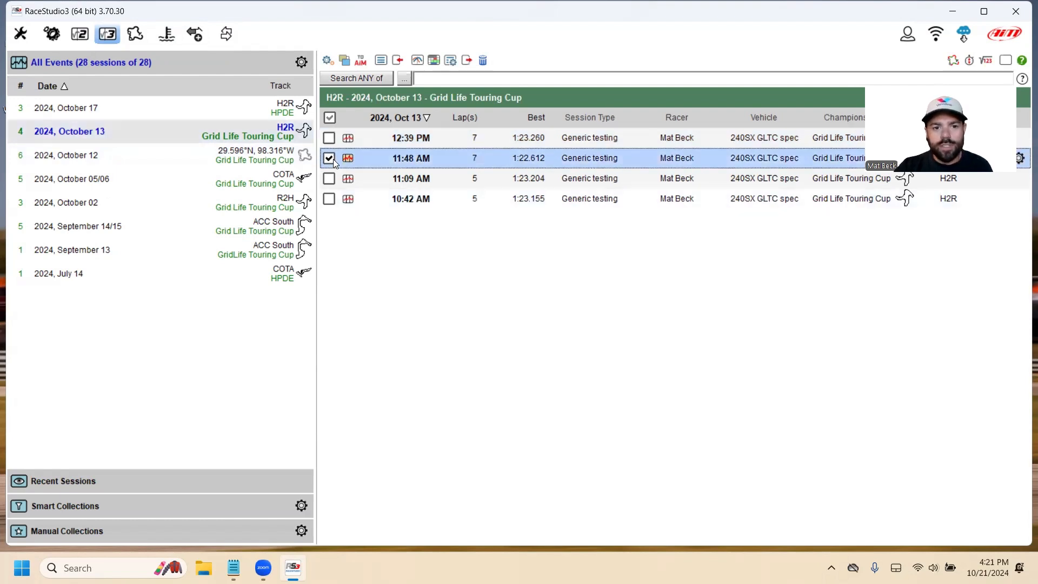
{"action": "double_click", "coordinate": [395, 155]}
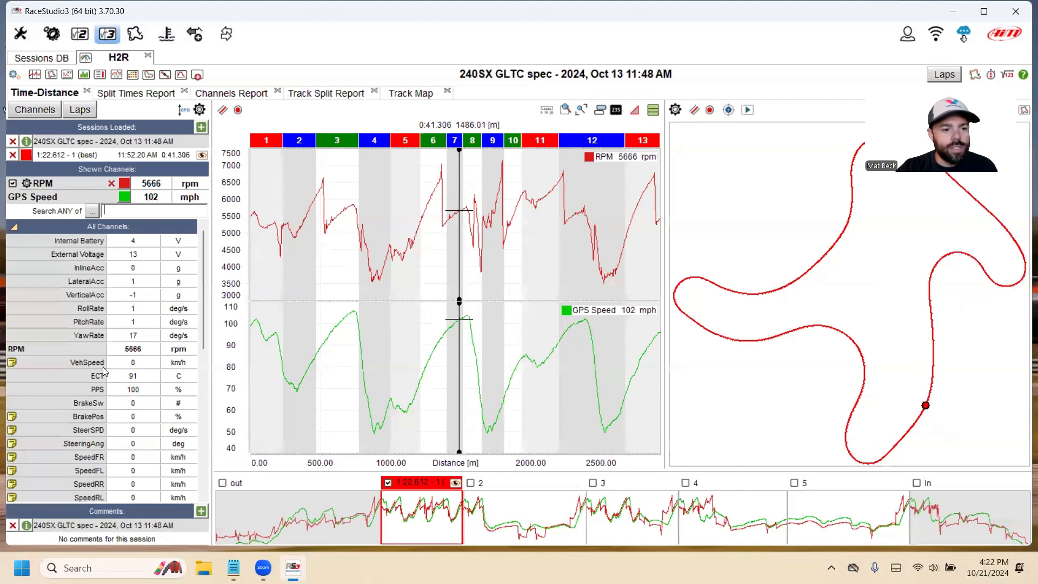
Add the ACC2 Channel1 OP and ACC2 Channel2 FP channels to the time-distance plot.
{"action": "scroll", "coordinate": [104, 371], "scroll_direction": "down", "scroll_amount": 5}
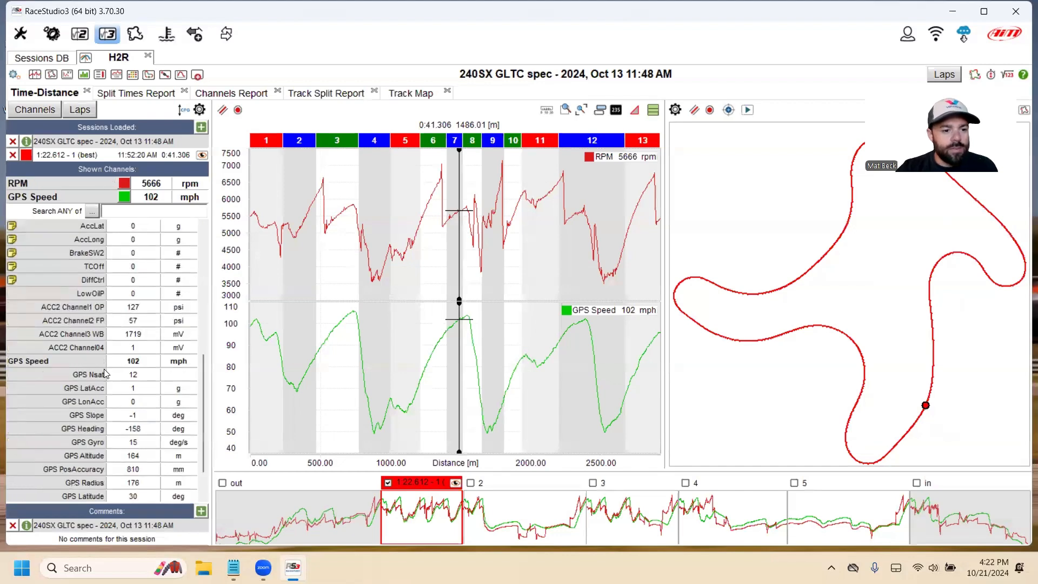
{"action": "left_click", "coordinate": [56, 307]}
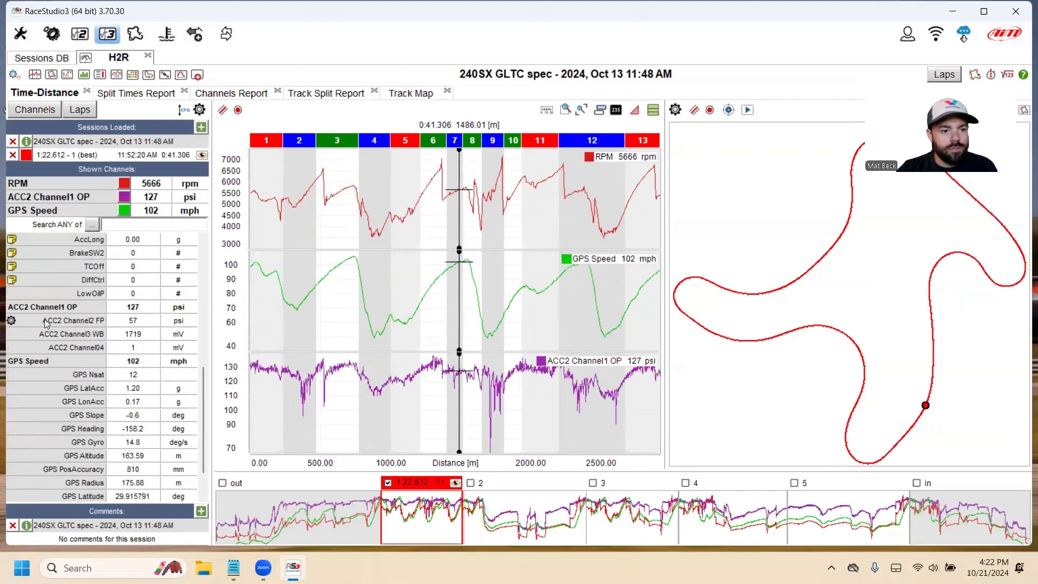
{"action": "left_click", "coordinate": [46, 324]}
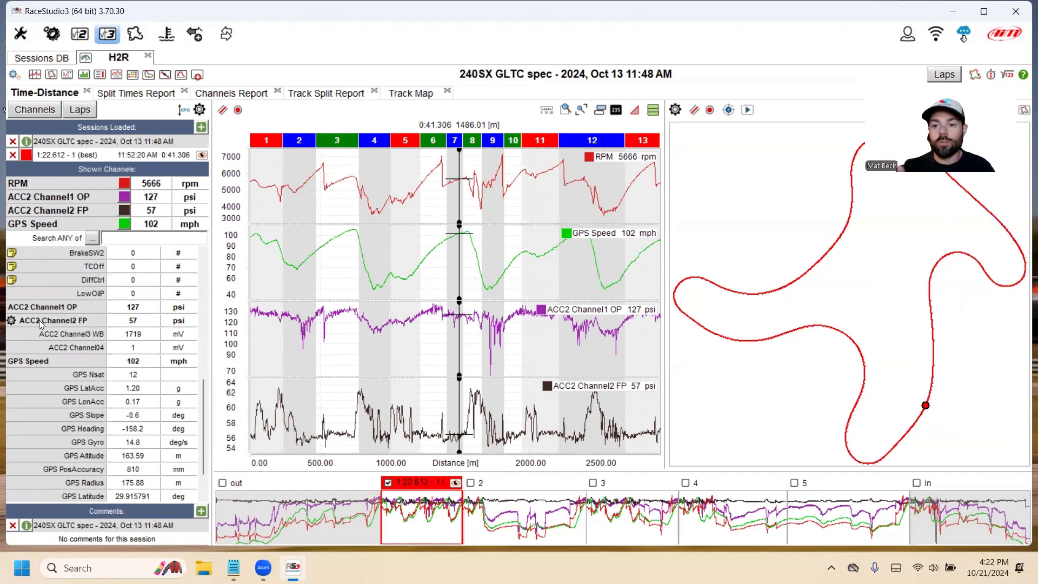
Switch from the session database to RaceStudio2 Analysis and open the October 13, 2024 11:50:16 AM H2R test.
{"action": "left_click", "coordinate": [58, 60]}
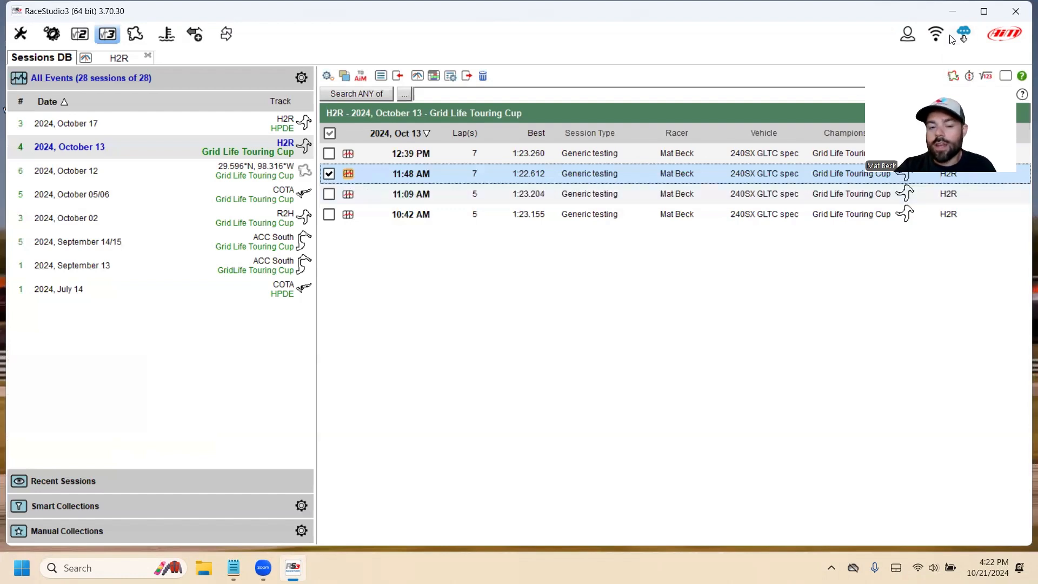
{"action": "left_click", "coordinate": [330, 174]}
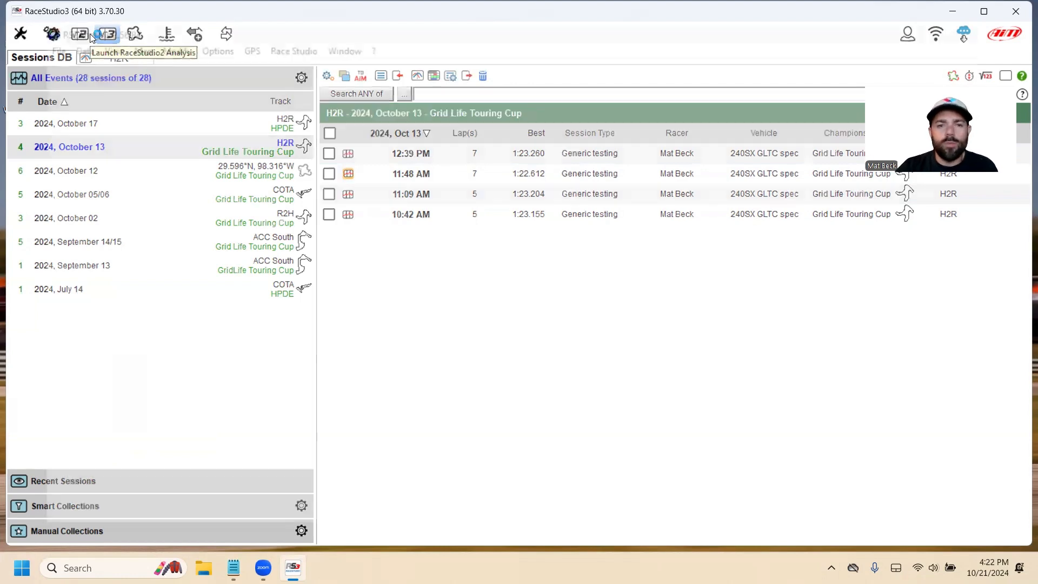
{"action": "left_click", "coordinate": [91, 37]}
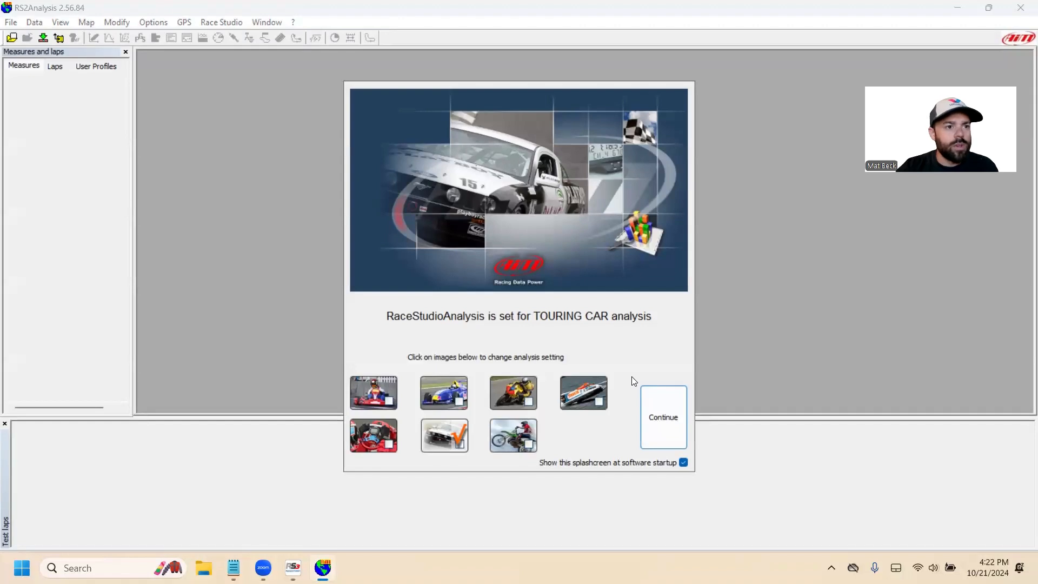
{"action": "left_click", "coordinate": [651, 432]}
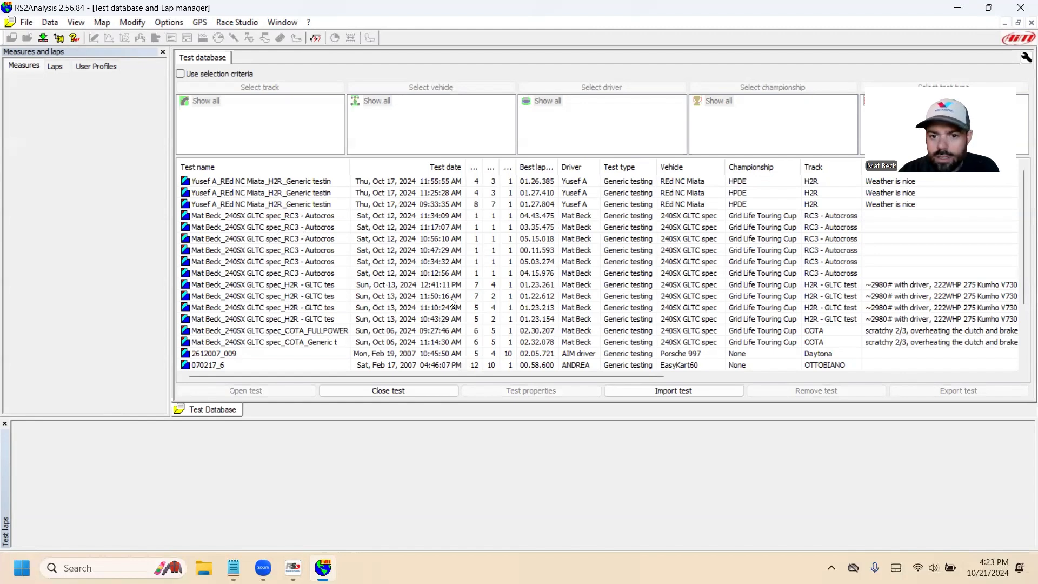
{"action": "left_click", "coordinate": [529, 298]}
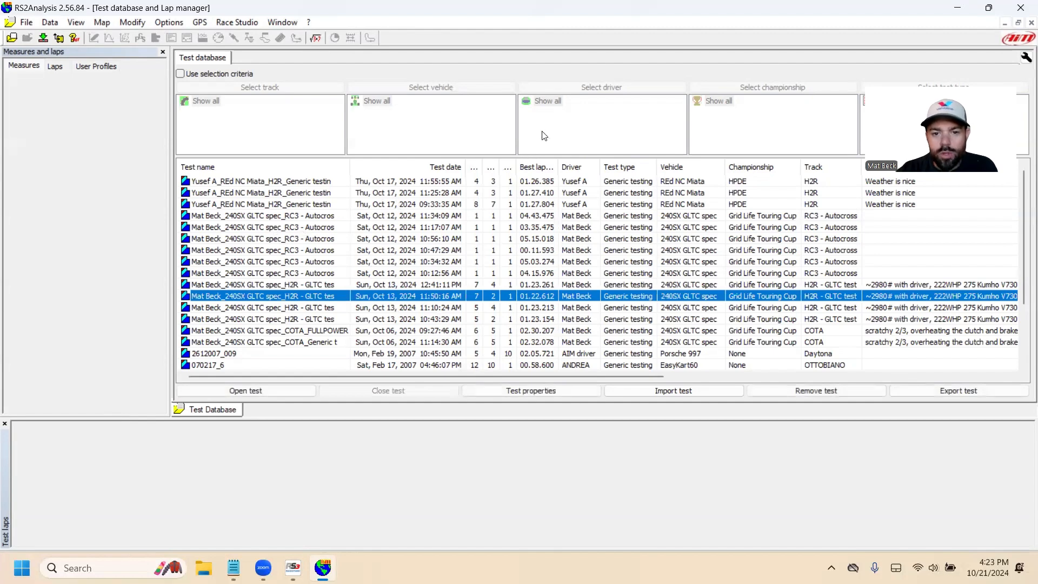
{"action": "double_click", "coordinate": [434, 298]}
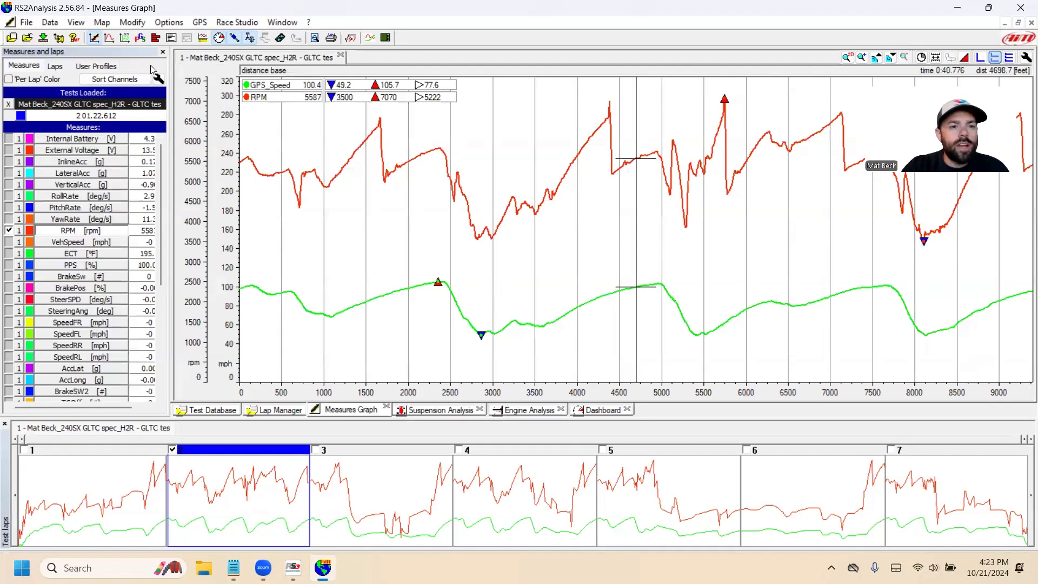
Overlay laps 1 and 3 on the measures graph alongside lap 2.
{"action": "left_click", "coordinate": [55, 66]}
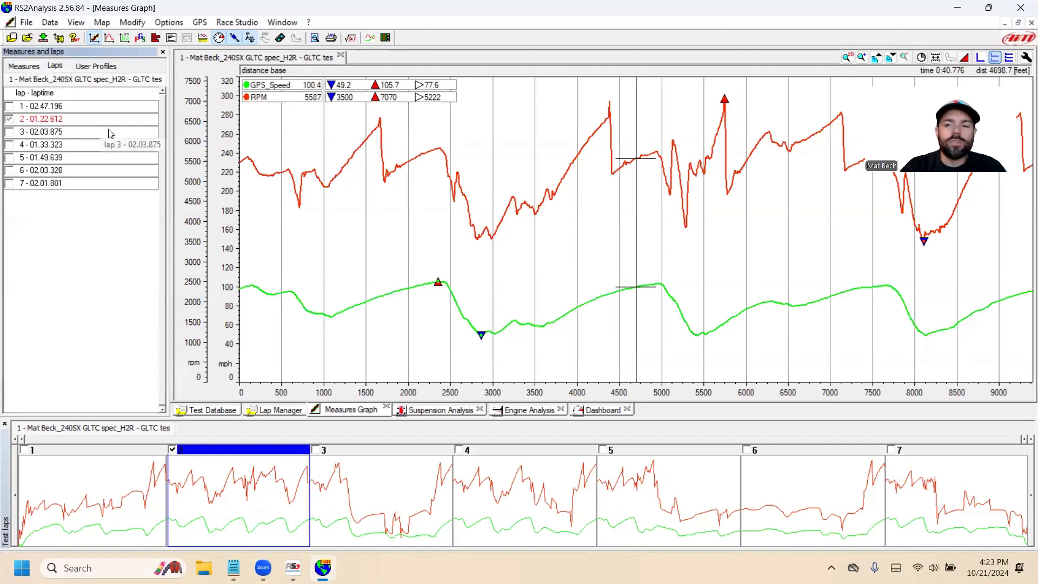
{"action": "left_click", "coordinate": [9, 107]}
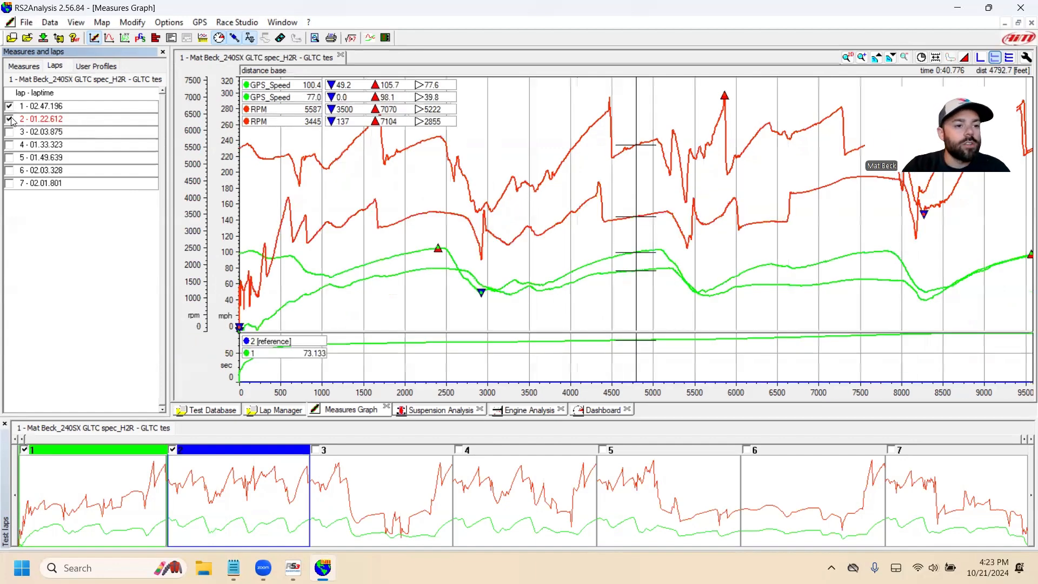
{"action": "left_click", "coordinate": [9, 132]}
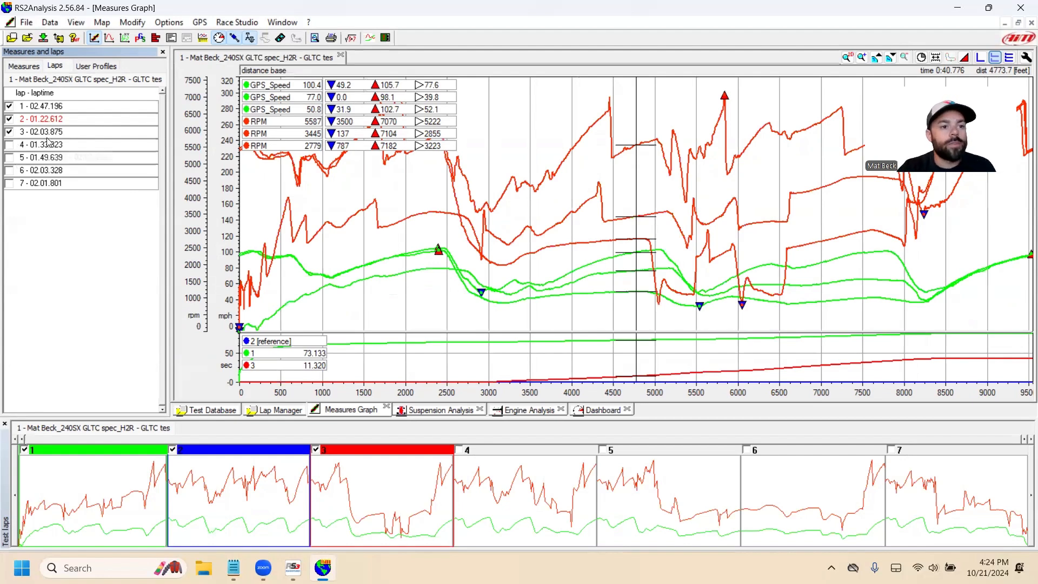
Open the data export settings for the loaded test.
{"action": "left_click", "coordinate": [40, 23]}
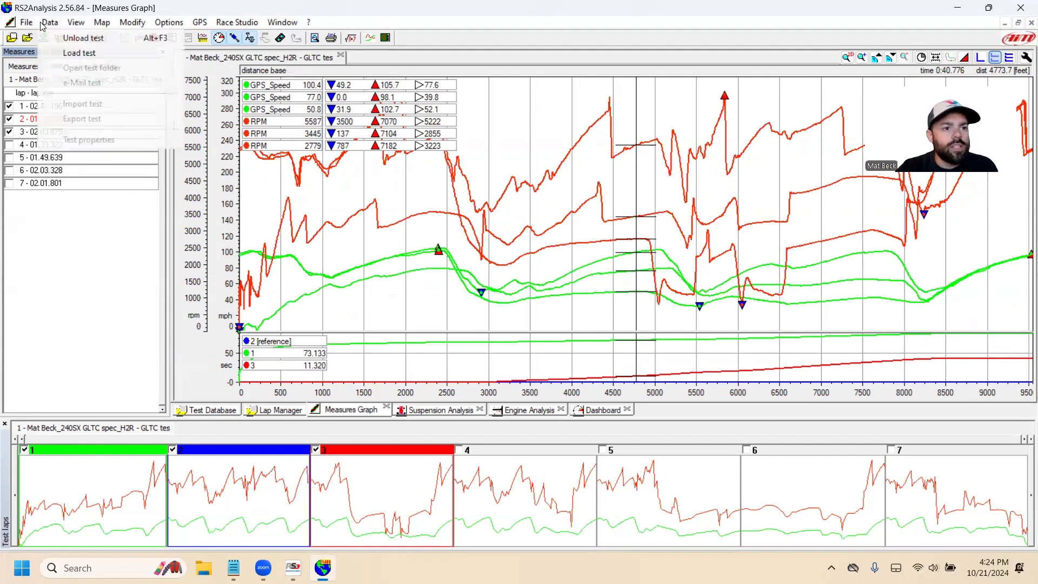
{"action": "mouse_move", "coordinate": [26, 22]}
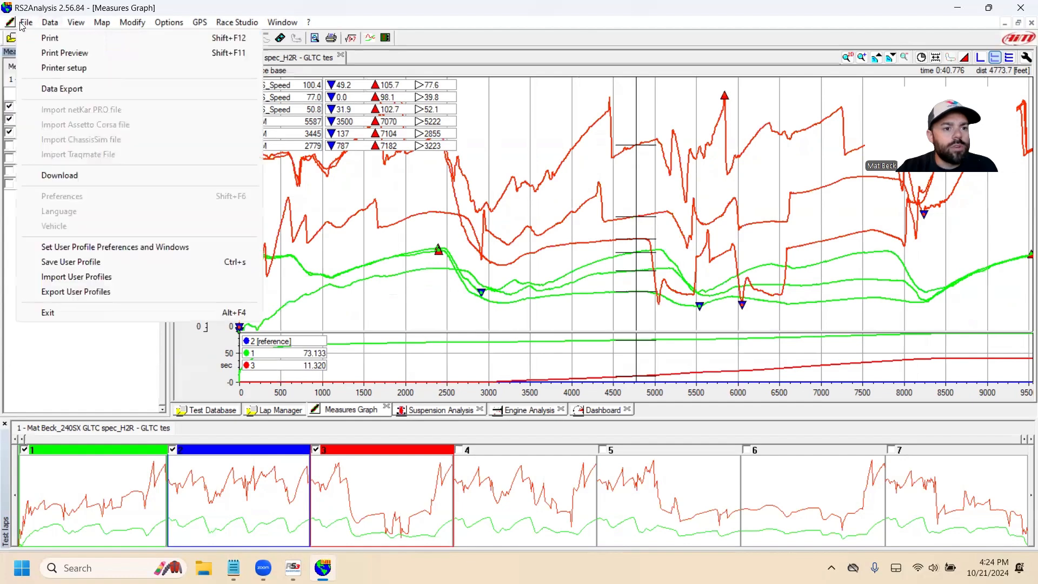
{"action": "left_click", "coordinate": [49, 88]}
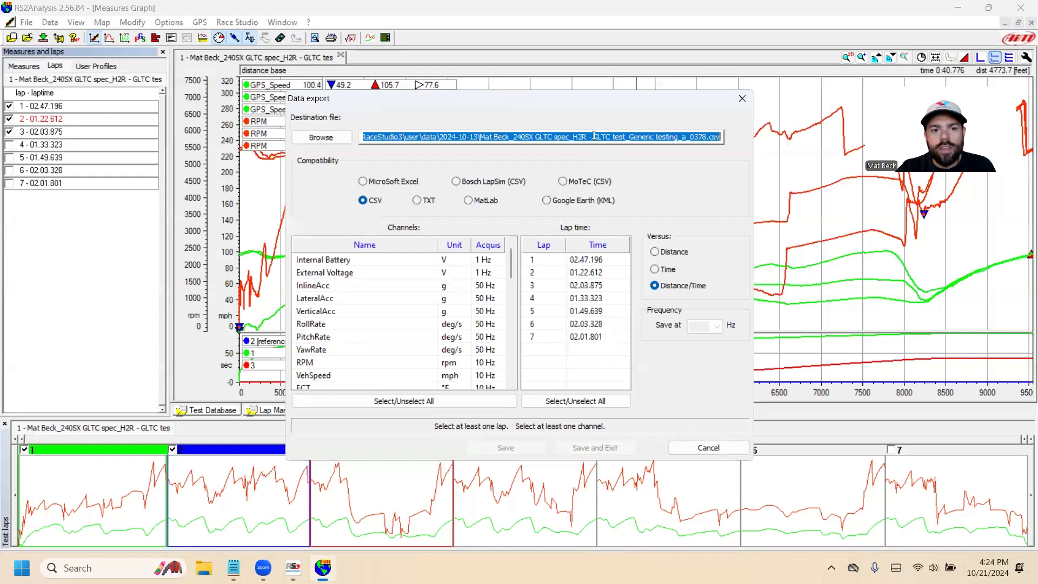
{"action": "left_click", "coordinate": [441, 136]}
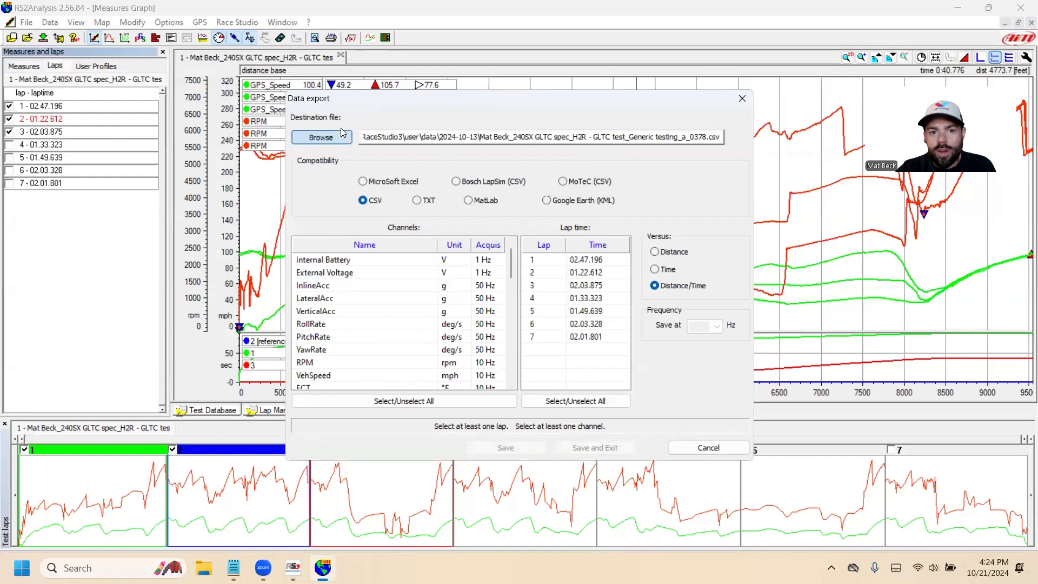
Set the export destination to a CSV file named FastestSundayLap1_22_6 in the GoPro folder on the Desktop.
{"action": "left_click", "coordinate": [340, 133]}
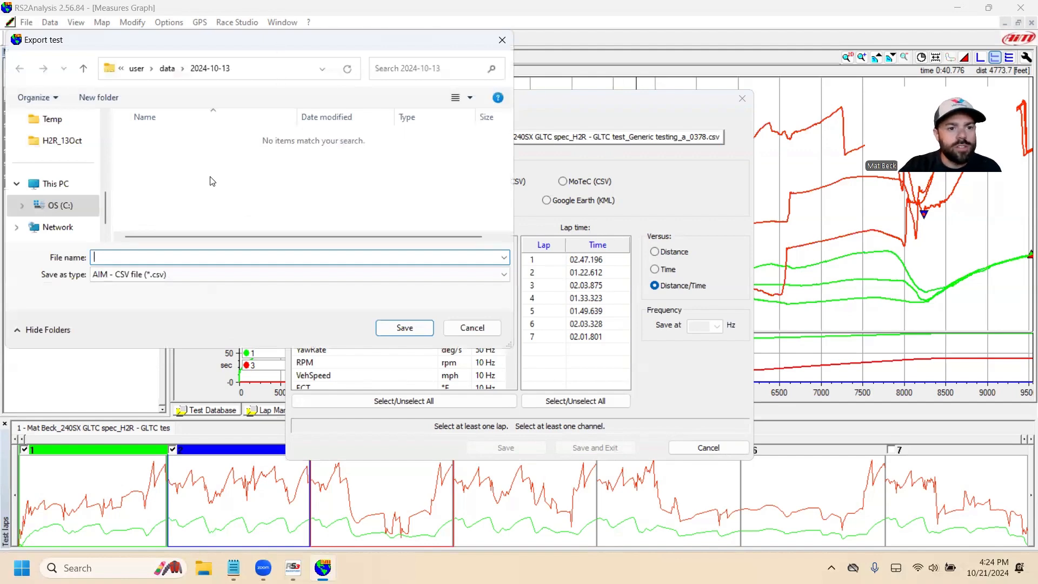
{"action": "scroll", "coordinate": [173, 217], "scroll_direction": "up", "scroll_amount": 5}
{"action": "left_click", "coordinate": [178, 202]}
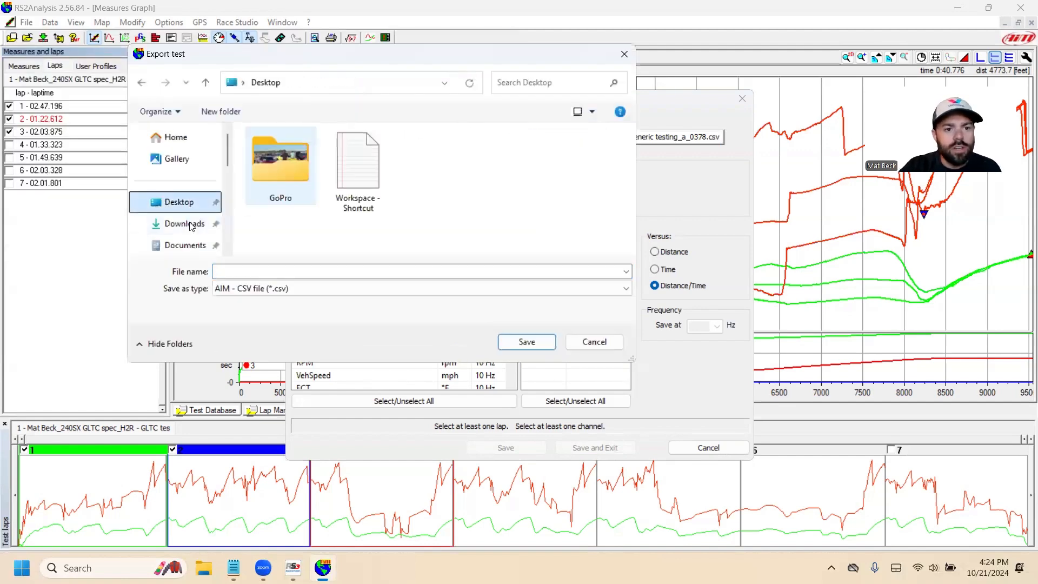
{"action": "double_click", "coordinate": [280, 167]}
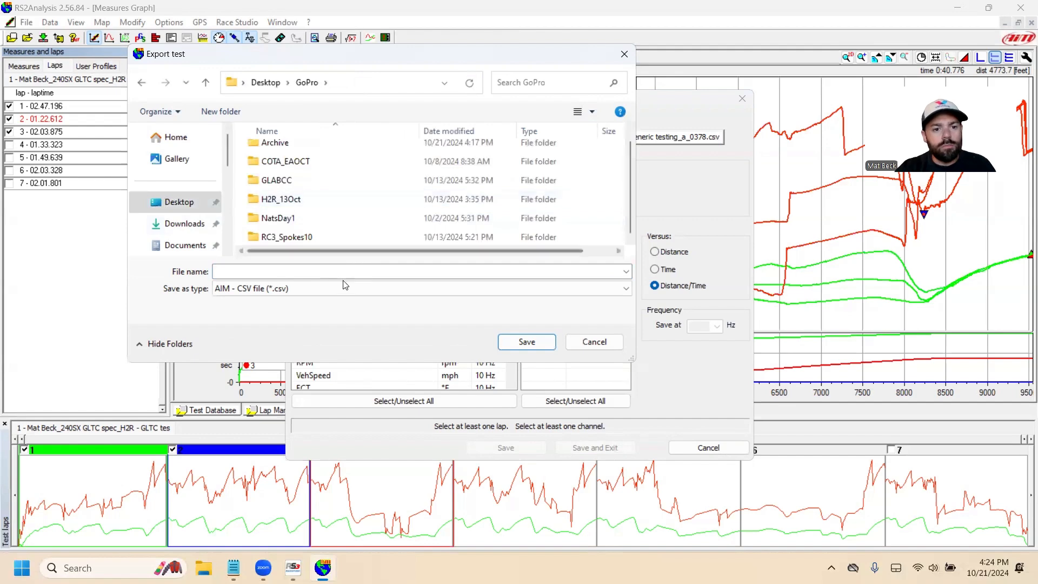
{"action": "left_click", "coordinate": [327, 269]}
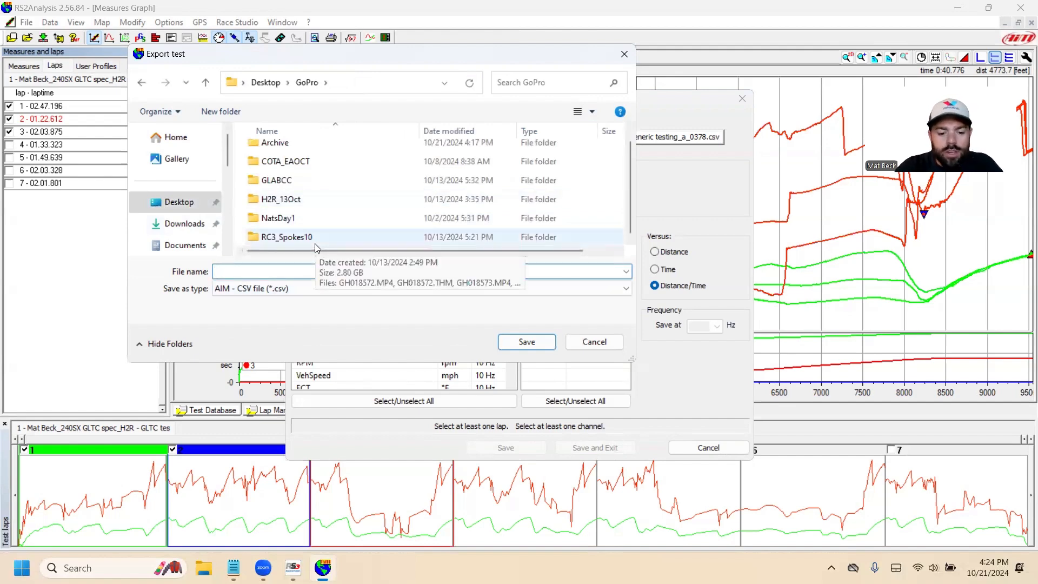
{"action": "type", "text": "Fas"}
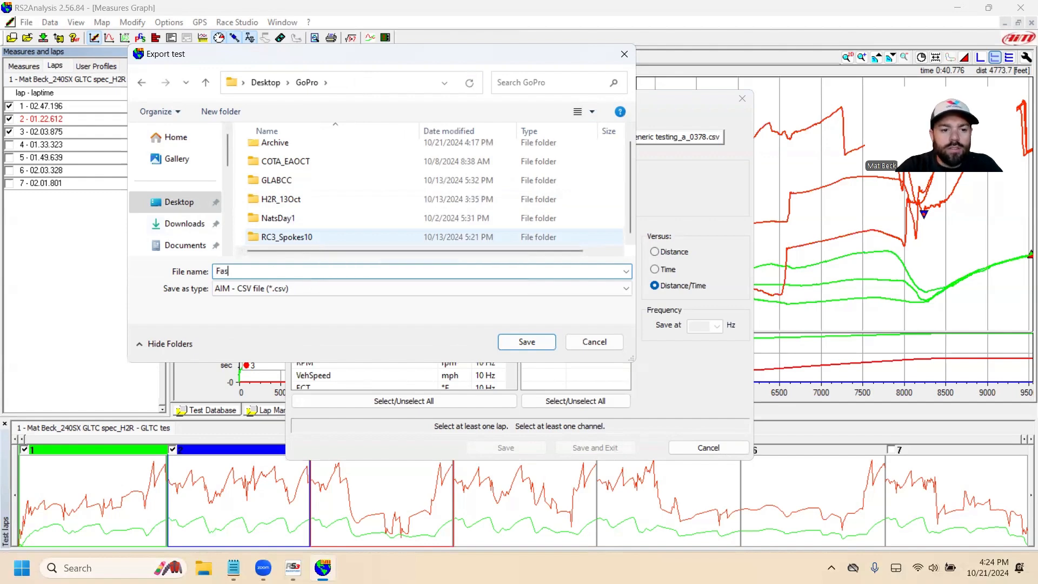
{"action": "type", "text": "testSunda"}
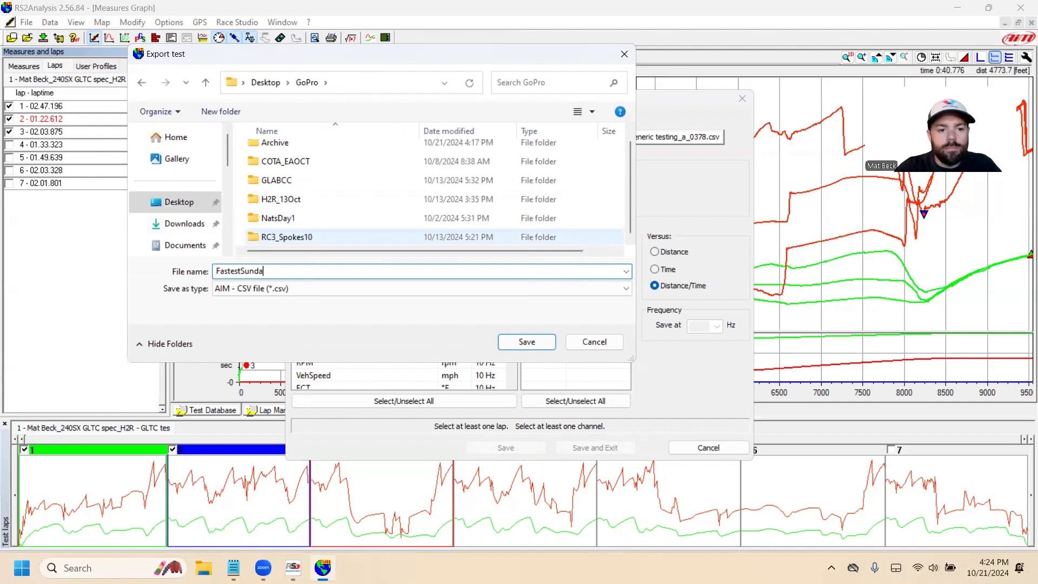
{"action": "type", "text": "yLap"}
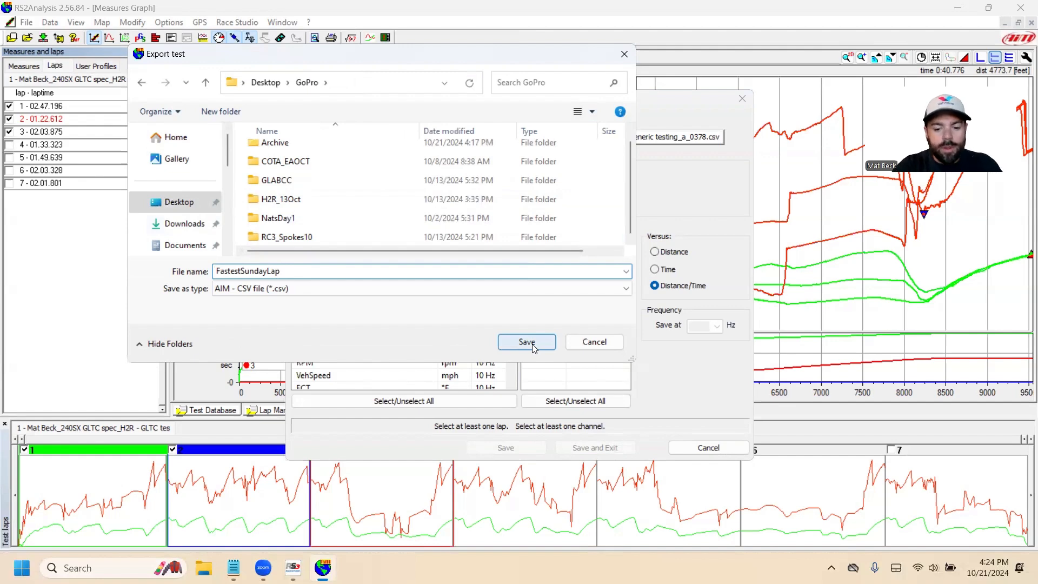
{"action": "type", "text": "1_22_6"}
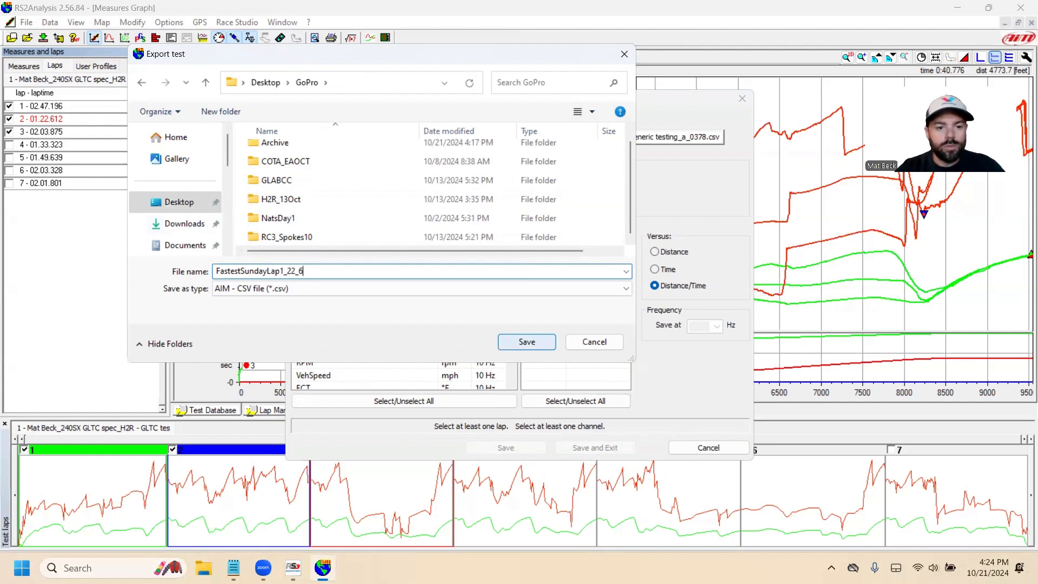
{"action": "left_click", "coordinate": [526, 342]}
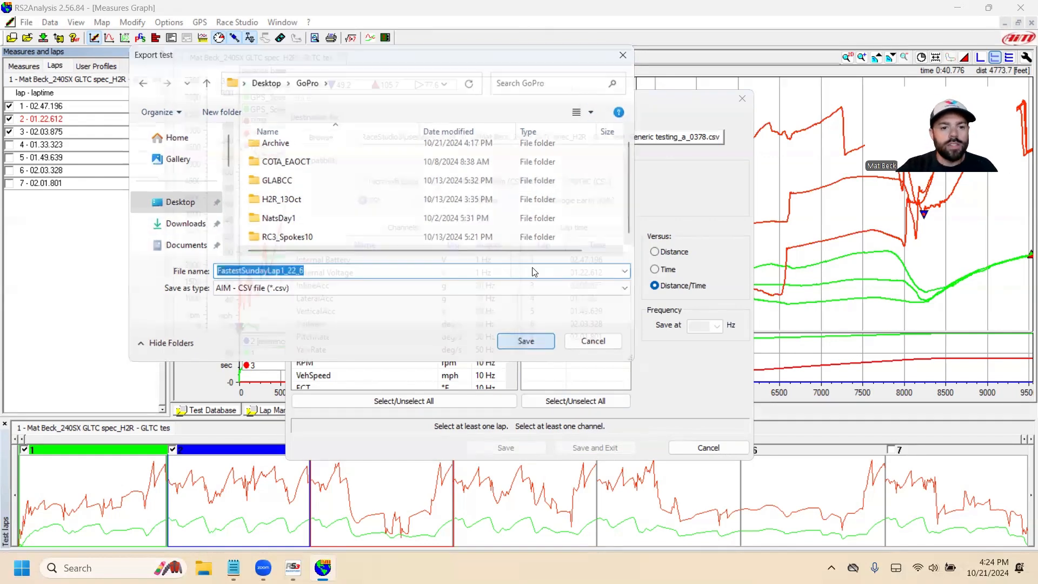
{"action": "left_click", "coordinate": [610, 311]}
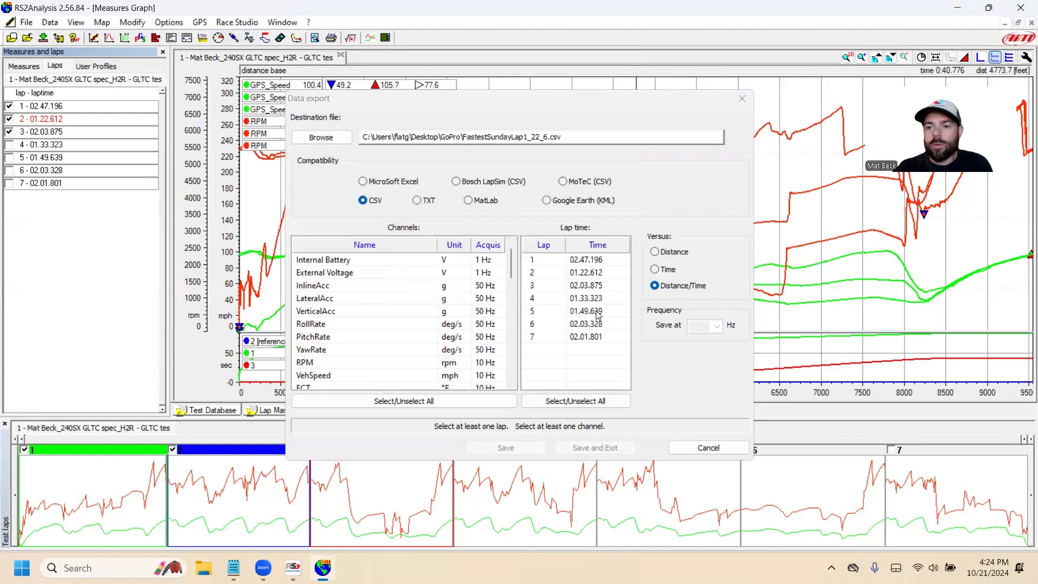
Look through the available export channels and select laps 1, 2 and 3 for export.
{"action": "scroll", "coordinate": [389, 303], "scroll_direction": "down", "scroll_amount": 5}
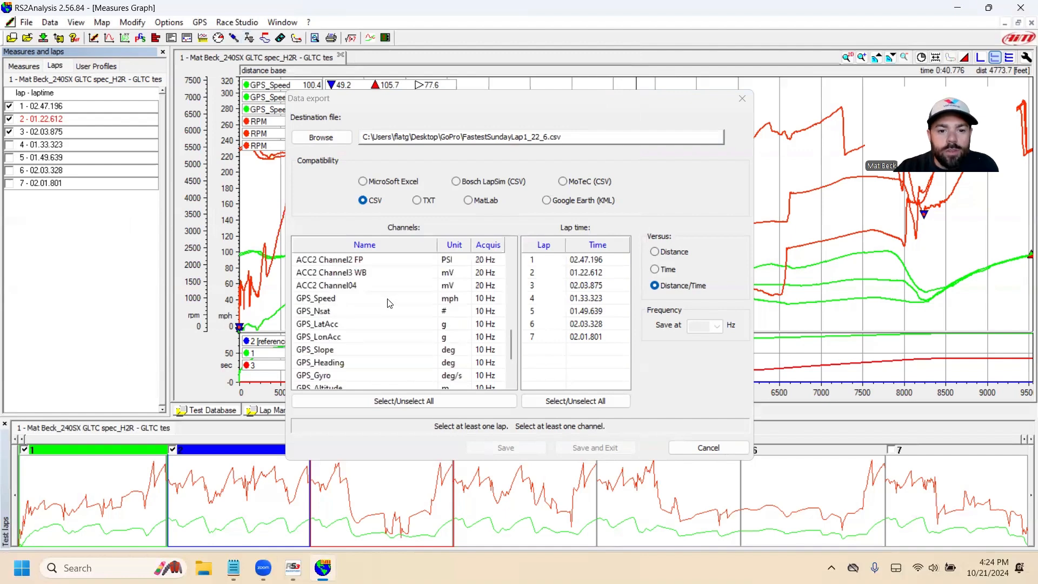
{"action": "scroll", "coordinate": [389, 303], "scroll_direction": "down", "scroll_amount": 2}
{"action": "scroll", "coordinate": [390, 301], "scroll_direction": "up", "scroll_amount": 10}
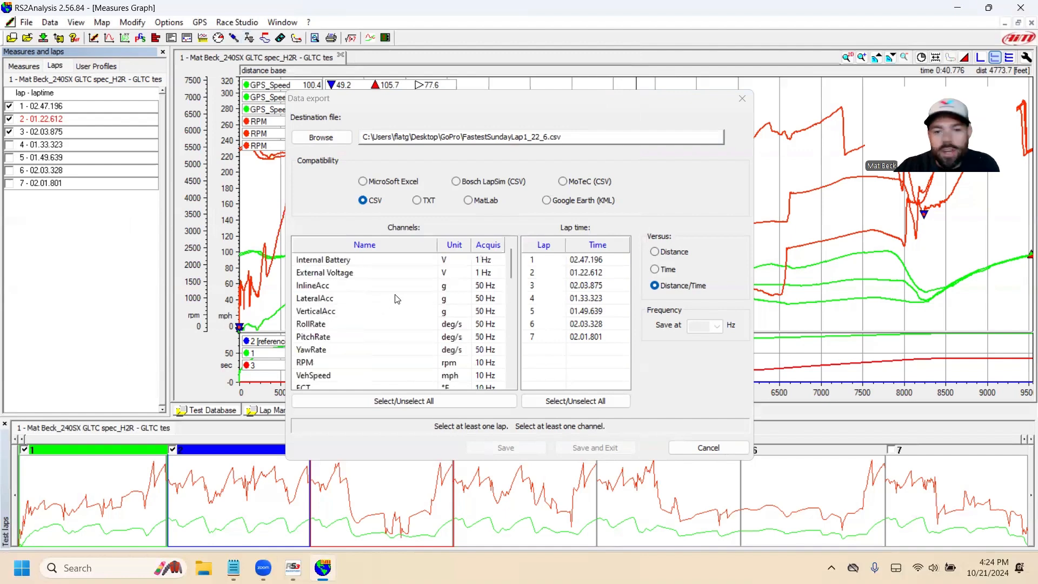
{"action": "left_click", "coordinate": [620, 260]}
{"action": "left_click", "coordinate": [605, 275]}
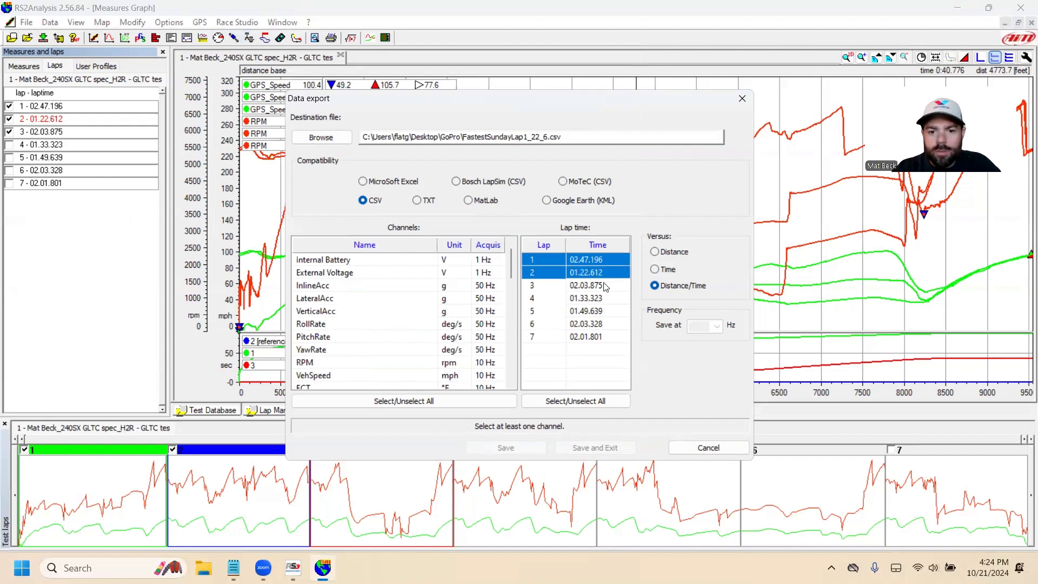
{"action": "left_click", "coordinate": [605, 287]}
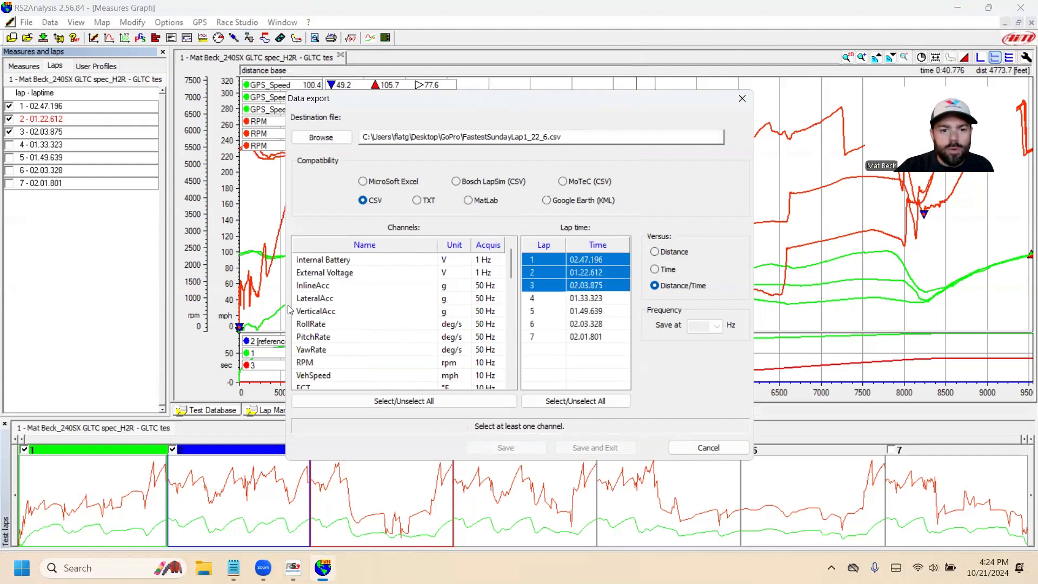
Select all available channels for the CSV export.
{"action": "left_click", "coordinate": [400, 401]}
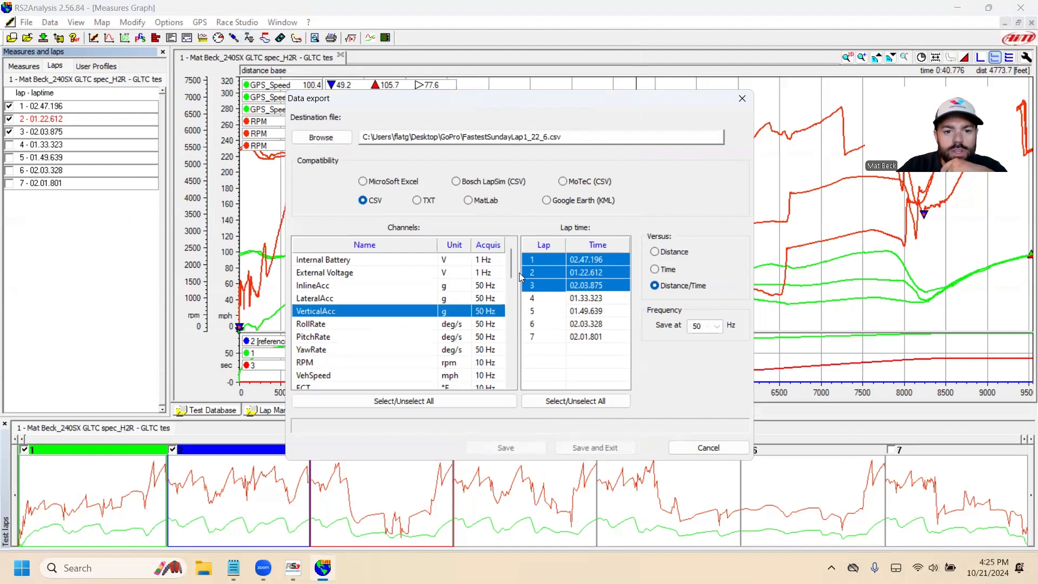
{"action": "left_click", "coordinate": [415, 401]}
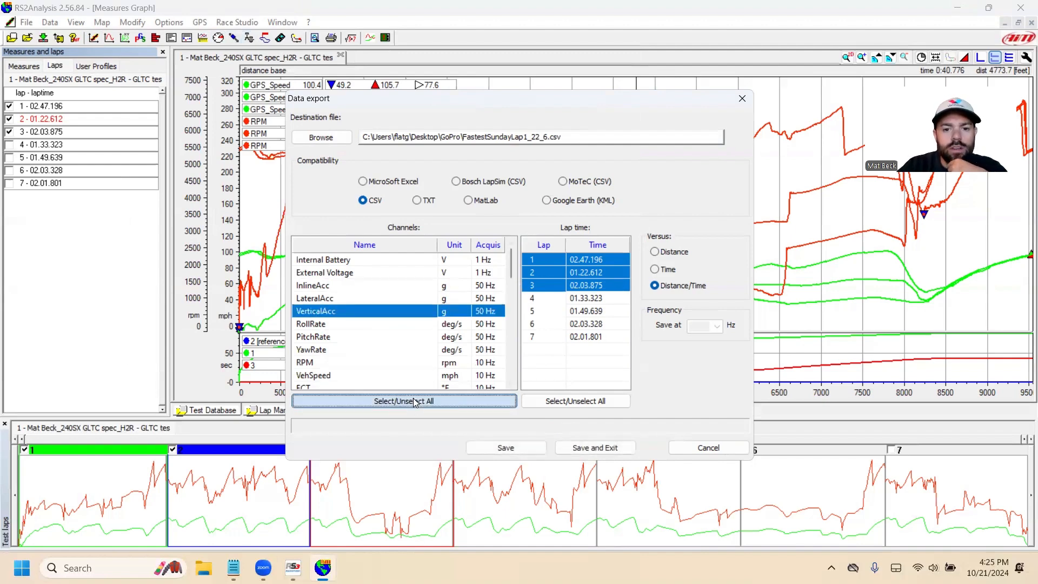
{"action": "left_click", "coordinate": [413, 400]}
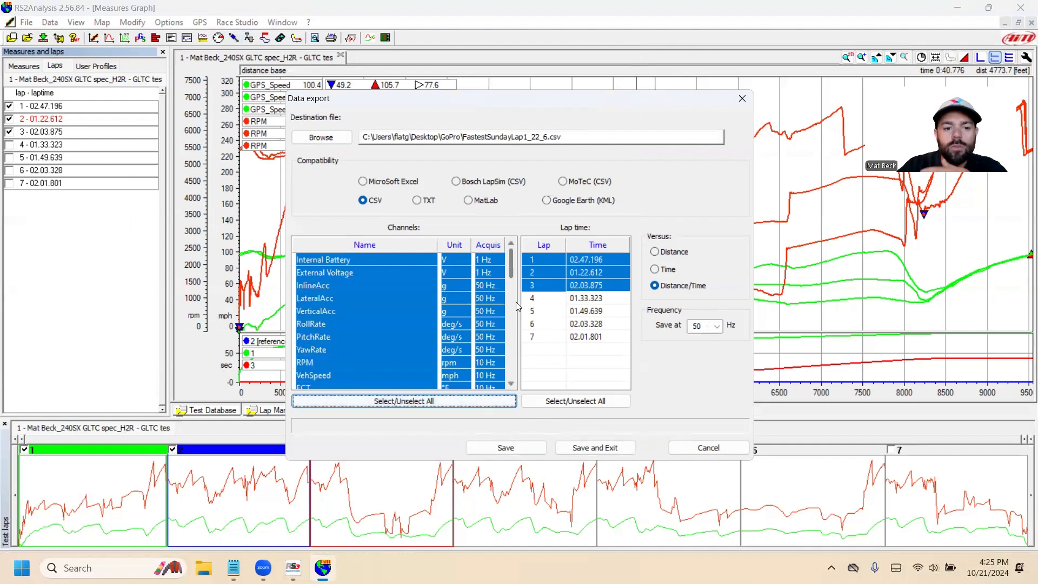
{"action": "left_click_drag", "start_coordinate": [515, 302], "coordinate": [517, 242]}
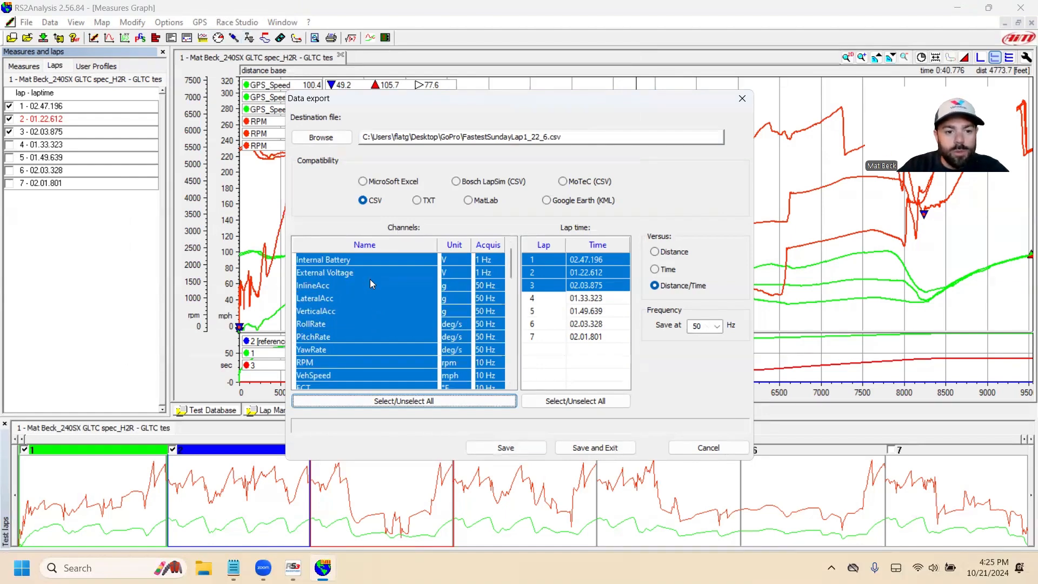
Exclude the SteerSPD, SteeringAng, SpeedFR, SpeedFL, SpeedRR and SpeedRL channels from the export.
{"action": "scroll", "coordinate": [370, 281], "scroll_direction": "down", "scroll_amount": 1}
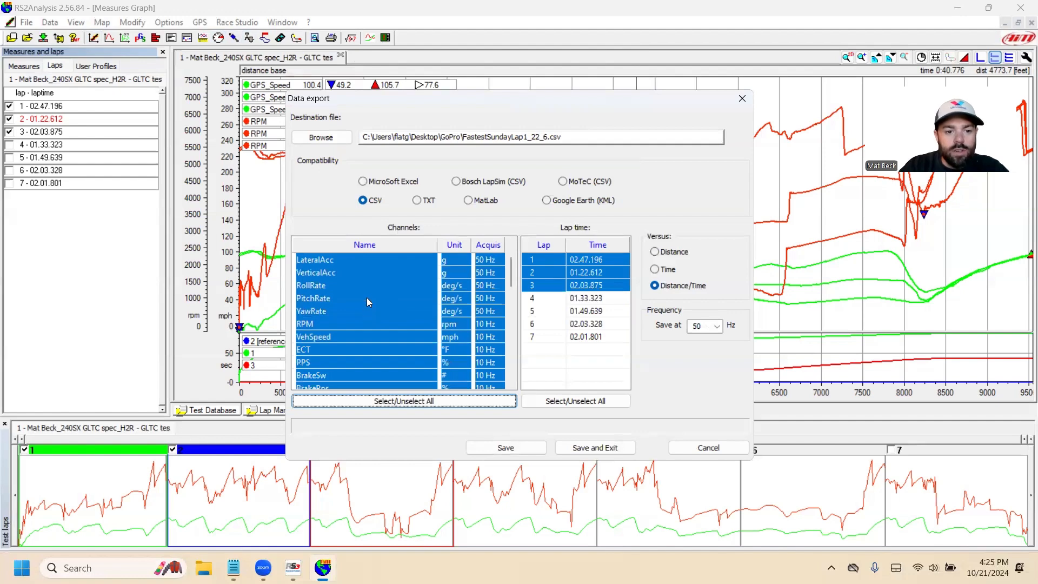
{"action": "scroll", "coordinate": [365, 333], "scroll_direction": "down", "scroll_amount": 1}
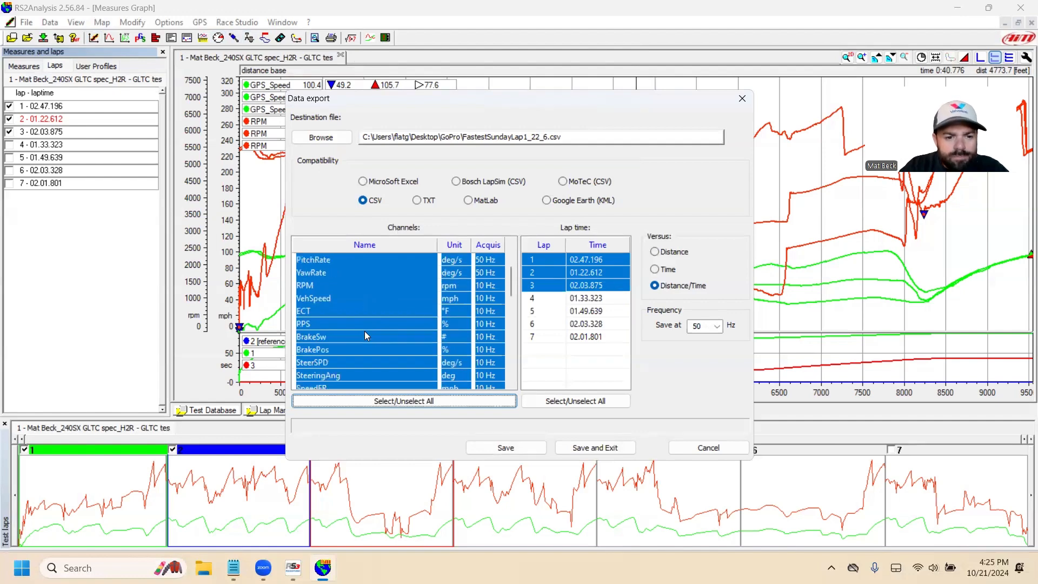
{"action": "scroll", "coordinate": [365, 336], "scroll_direction": "down", "scroll_amount": 2}
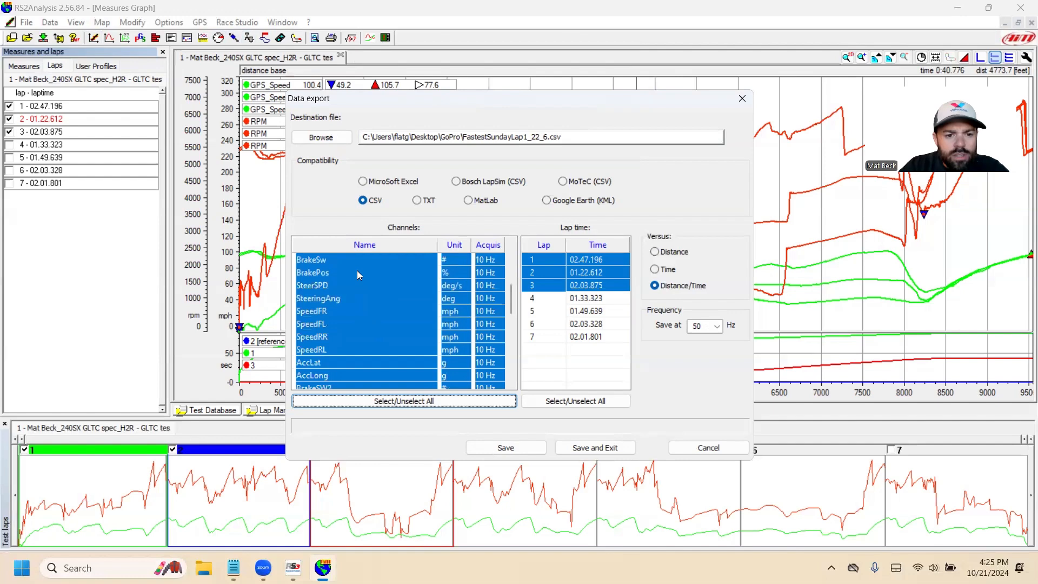
{"action": "left_click", "coordinate": [357, 287]}
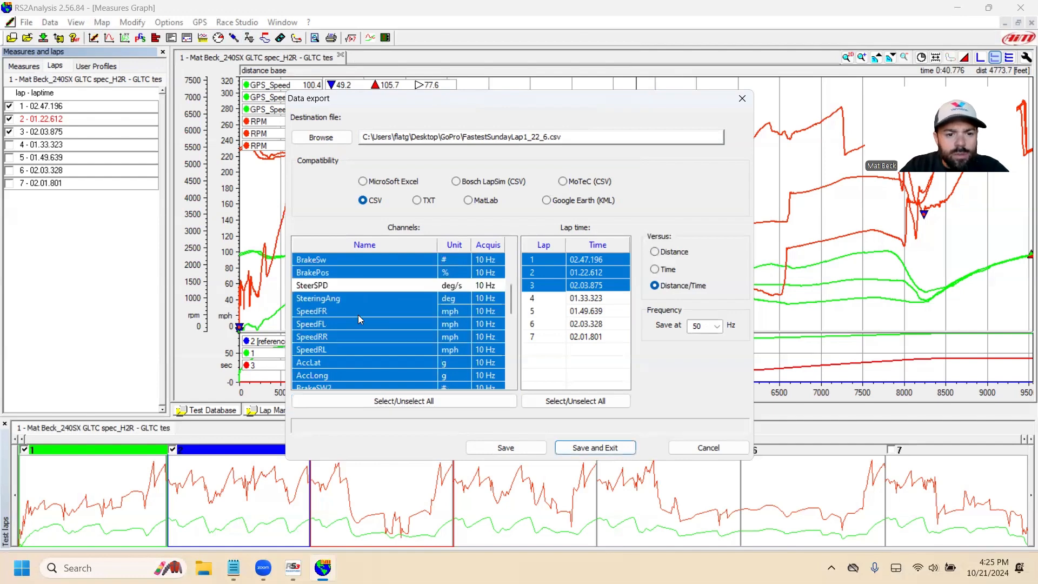
{"action": "left_click_drag", "start_coordinate": [358, 315], "coordinate": [361, 350]}
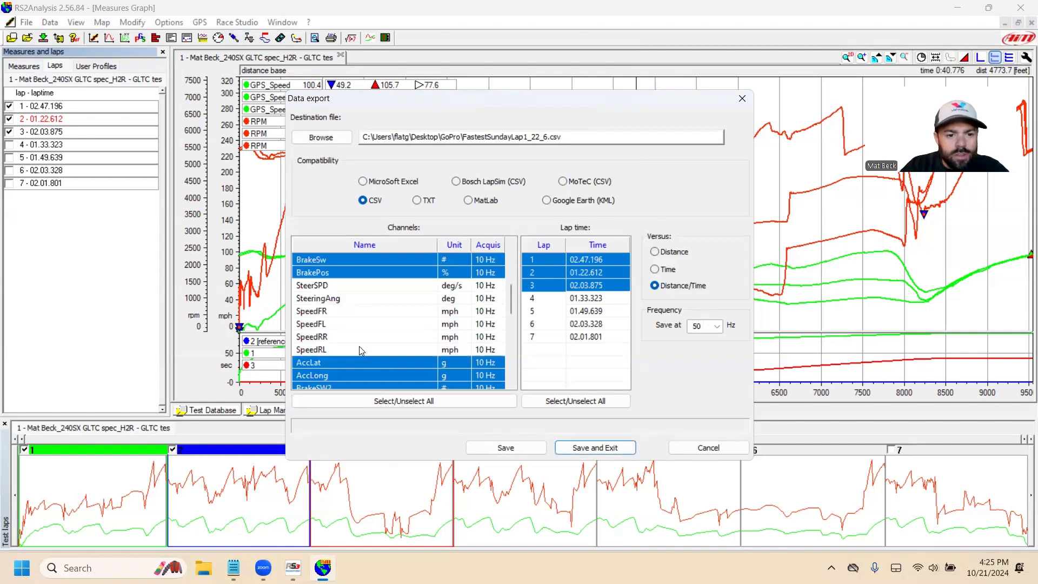
Exclude the DiffCtrl and LowOilP channels from the export and check the remaining channels down to GPS_Elevation.
{"action": "scroll", "coordinate": [360, 342], "scroll_direction": "down", "scroll_amount": 1}
{"action": "scroll", "coordinate": [363, 333], "scroll_direction": "down", "scroll_amount": 1}
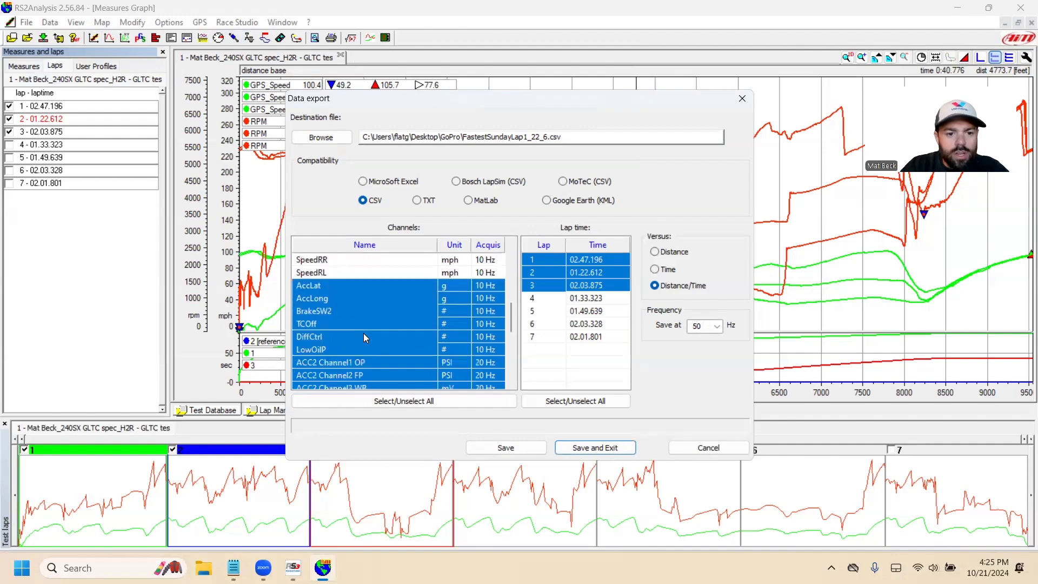
{"action": "left_click", "coordinate": [362, 339]}
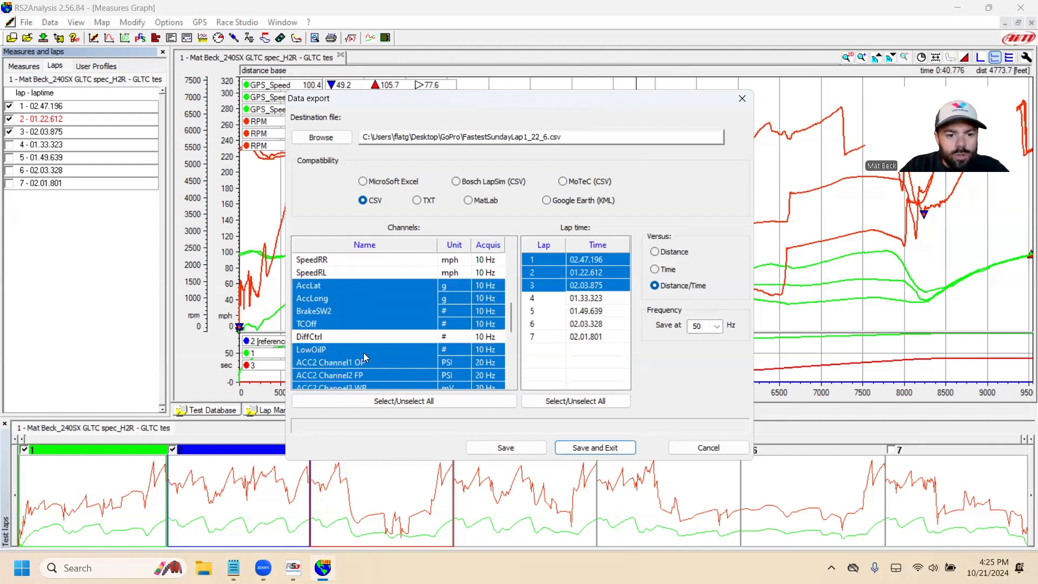
{"action": "left_click", "coordinate": [364, 352]}
{"action": "scroll", "coordinate": [369, 341], "scroll_direction": "down", "scroll_amount": 4}
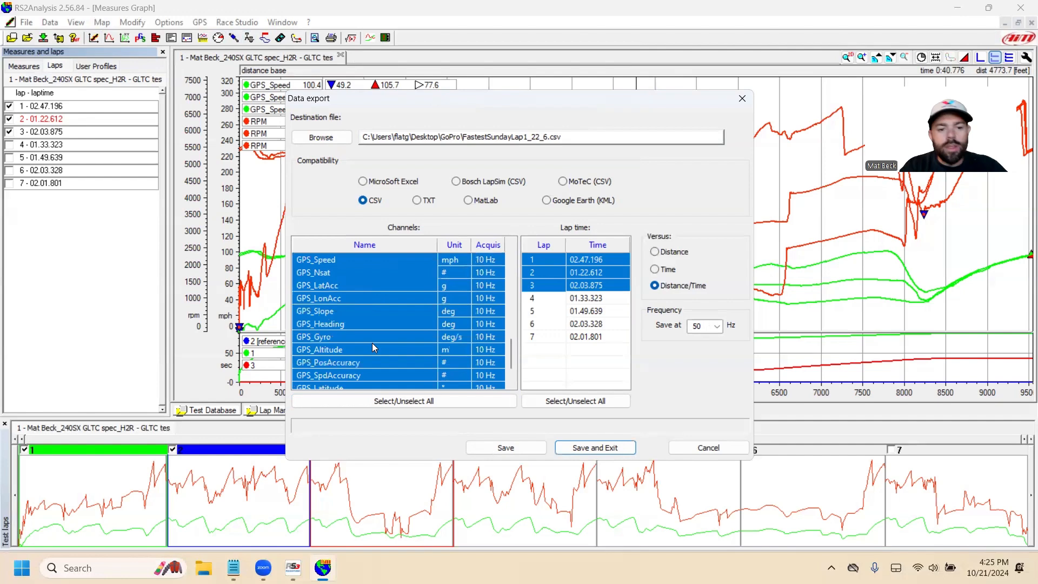
{"action": "scroll", "coordinate": [372, 346], "scroll_direction": "down", "scroll_amount": 1}
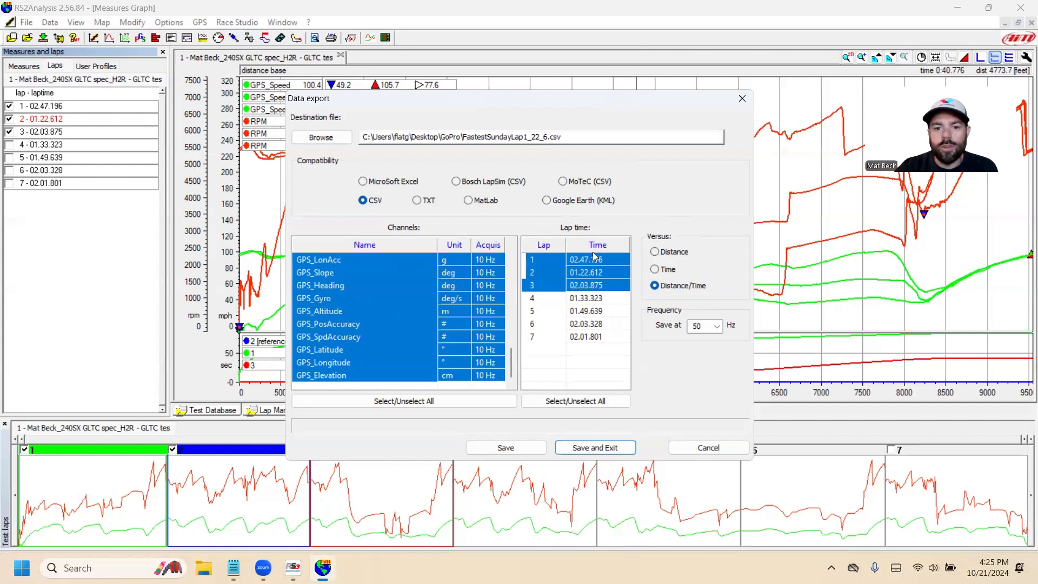
Save the selected channels and laps to the CSV file and exit the data export.
{"action": "left_click", "coordinate": [518, 447]}
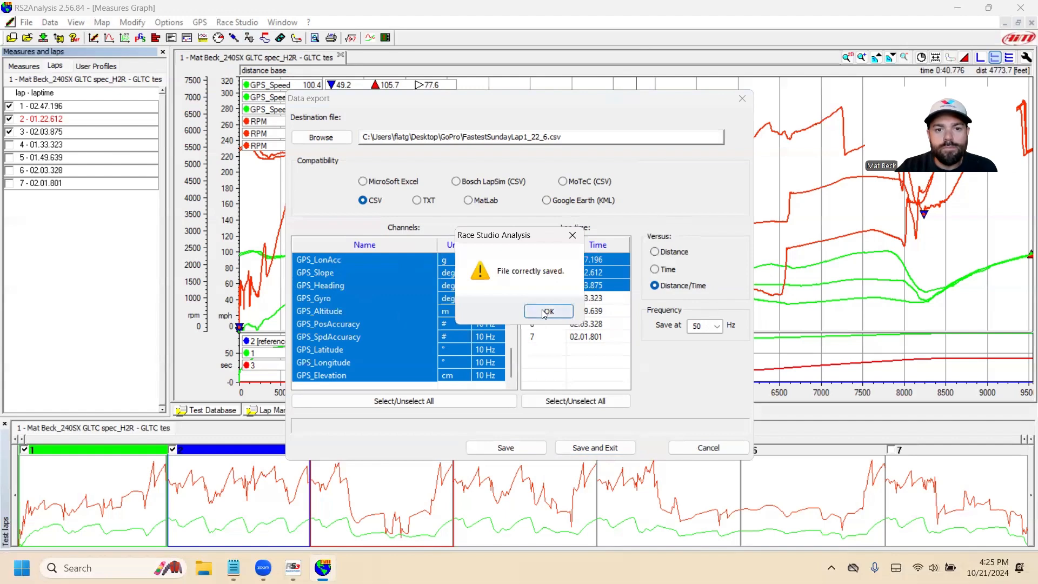
{"action": "left_click", "coordinate": [544, 312]}
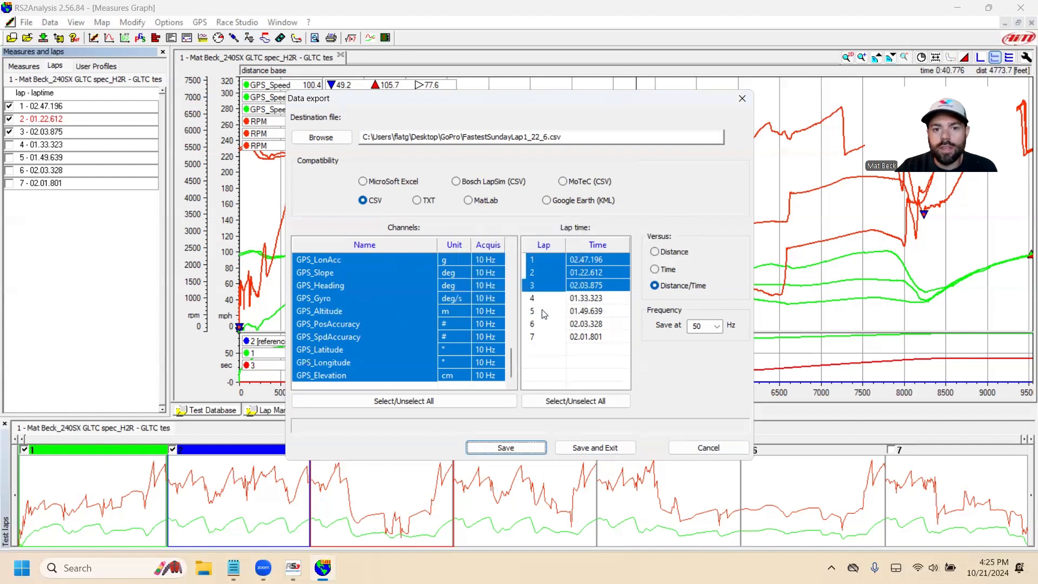
{"action": "left_click", "coordinate": [608, 446]}
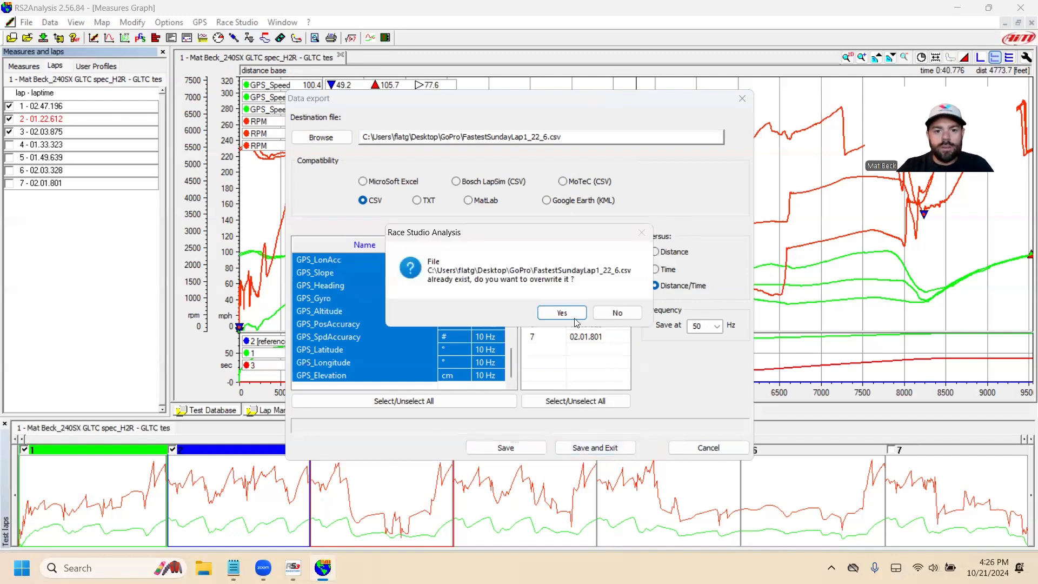
{"action": "left_click", "coordinate": [604, 316]}
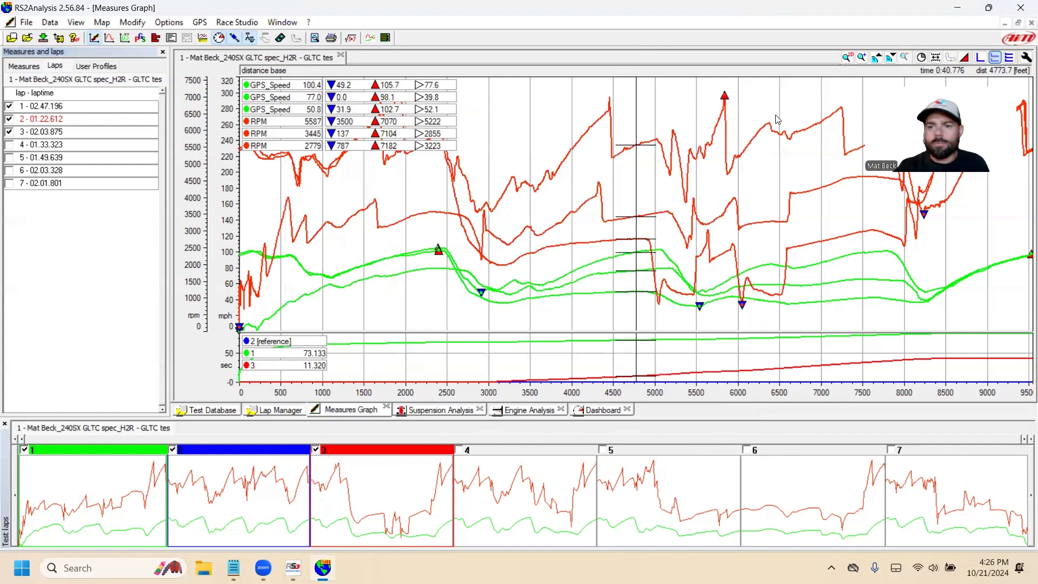
Close both RaceStudio programs and open FastestSundayLap1_22_6.csv from the GoPro folder on the Desktop.
{"action": "left_click", "coordinate": [1022, 7]}
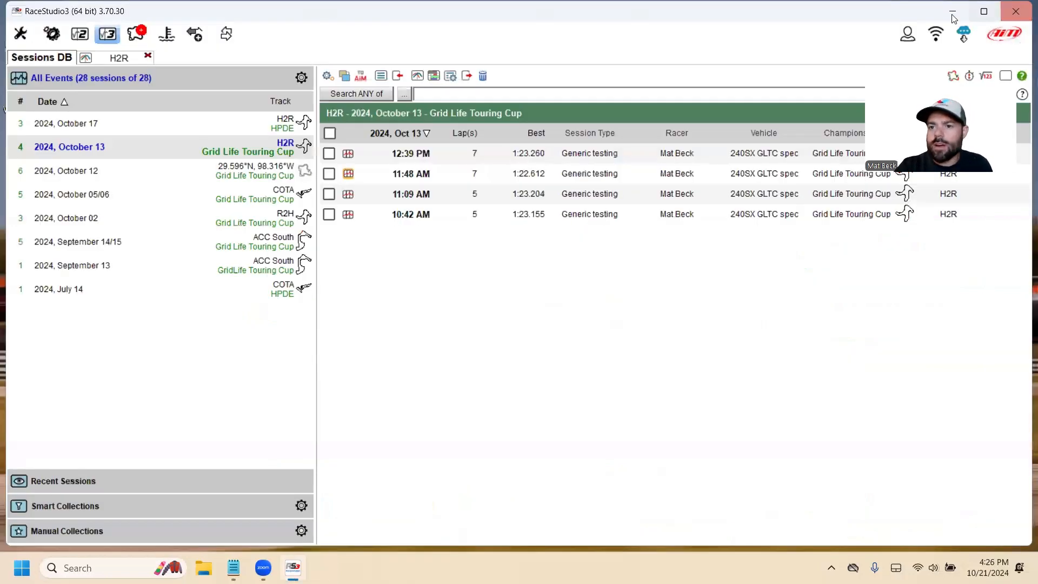
{"action": "left_click", "coordinate": [1010, 12]}
{"action": "double_click", "coordinate": [14, 157]}
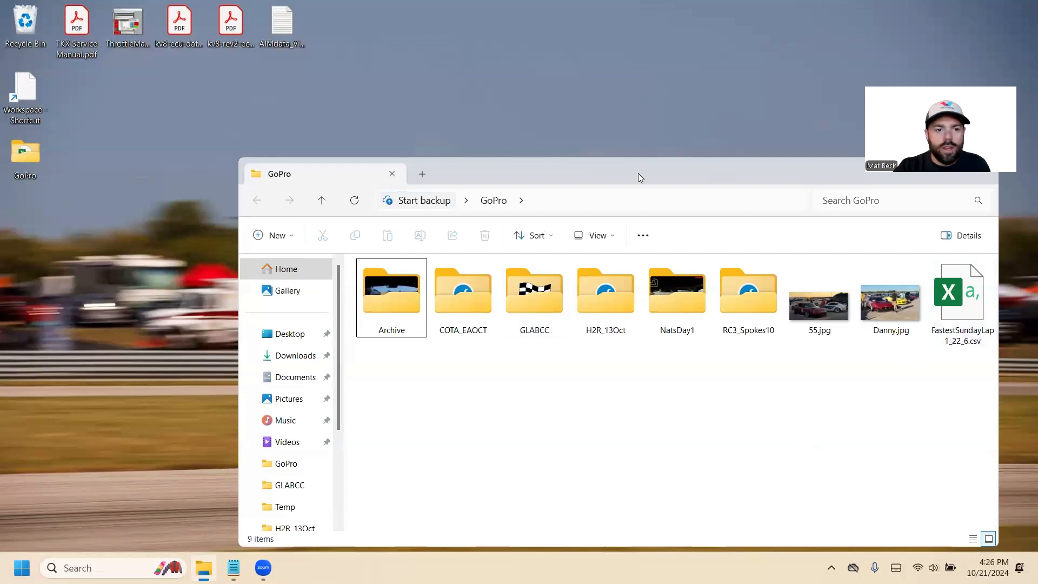
{"action": "left_click_drag", "start_coordinate": [637, 173], "coordinate": [493, 155]}
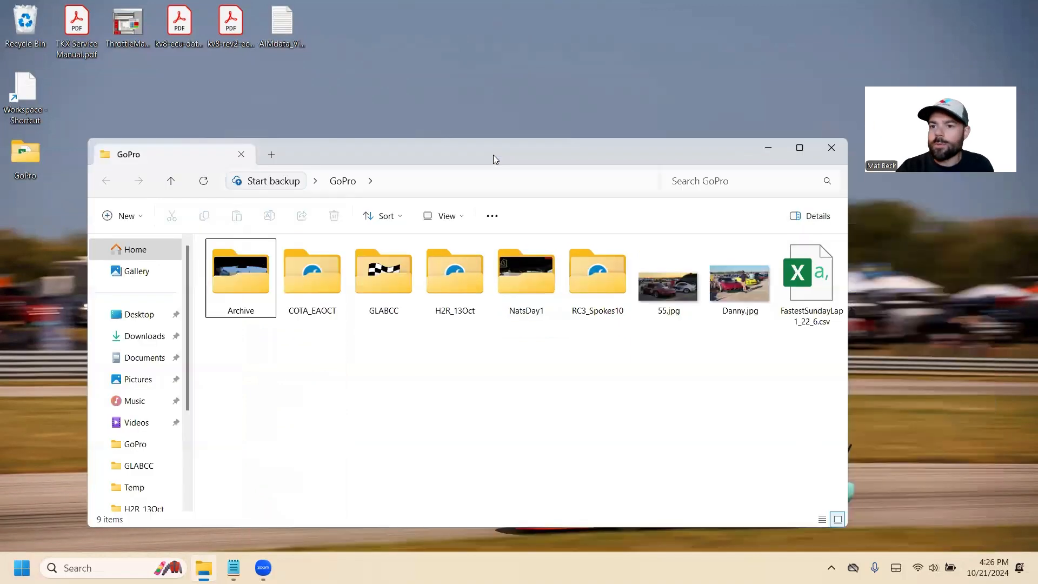
{"action": "left_click", "coordinate": [818, 272]}
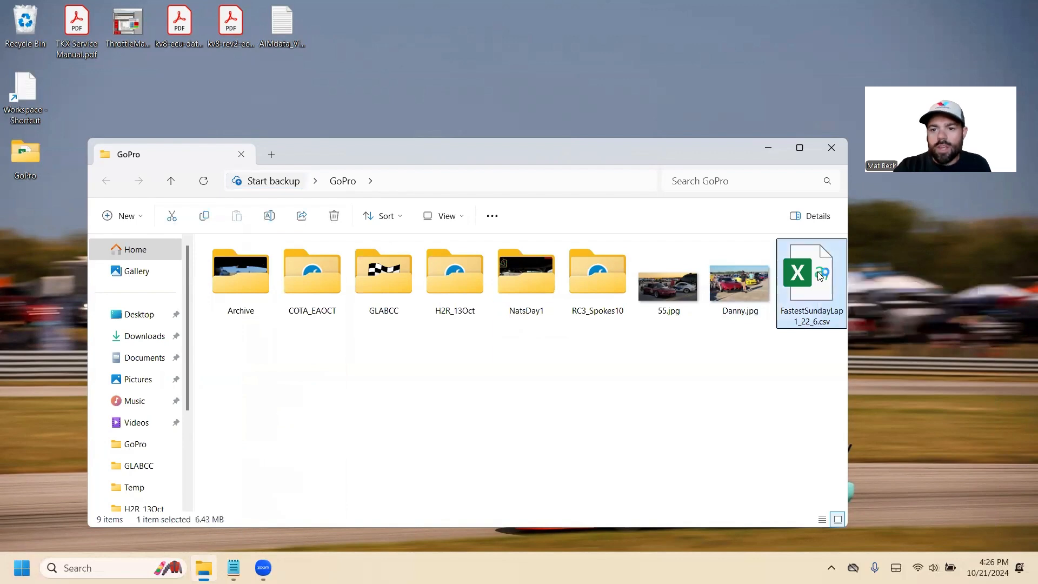
{"action": "double_click", "coordinate": [819, 277]}
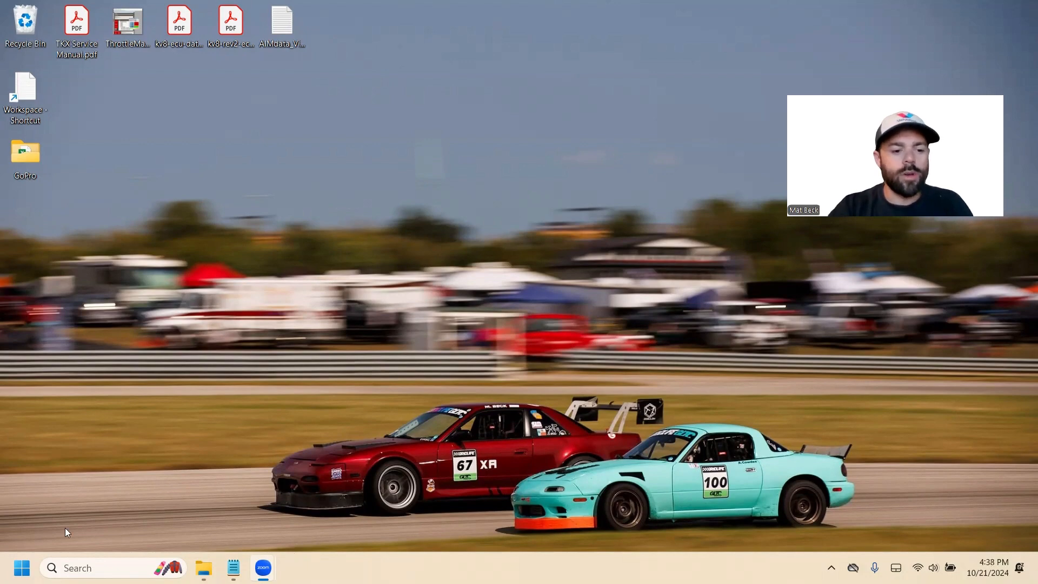
Launch RaceRender 3 and start a new project from the Data Overlay - Simple template.
{"action": "key", "text": "super"}
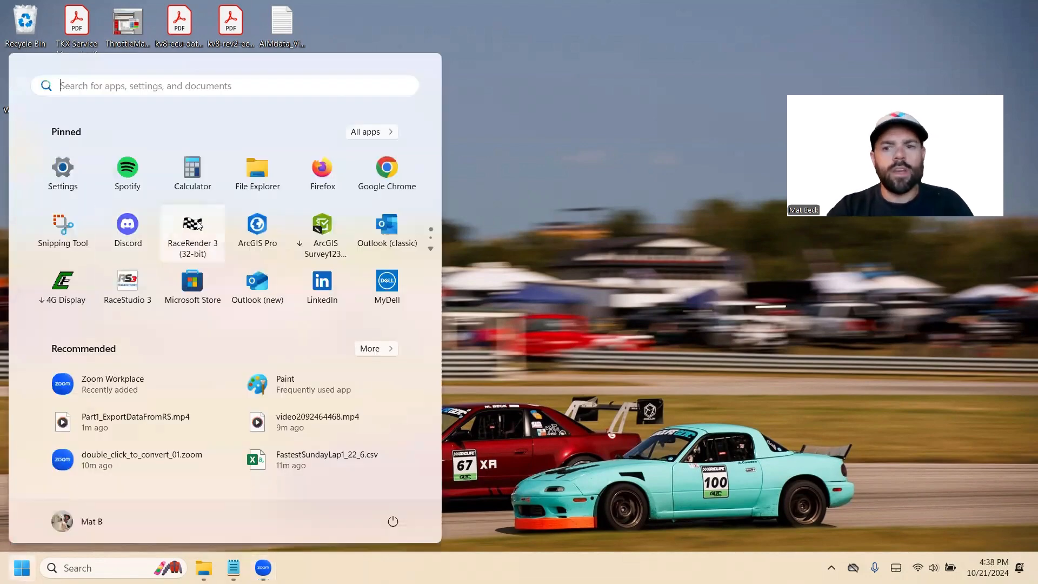
{"action": "left_click", "coordinate": [197, 225]}
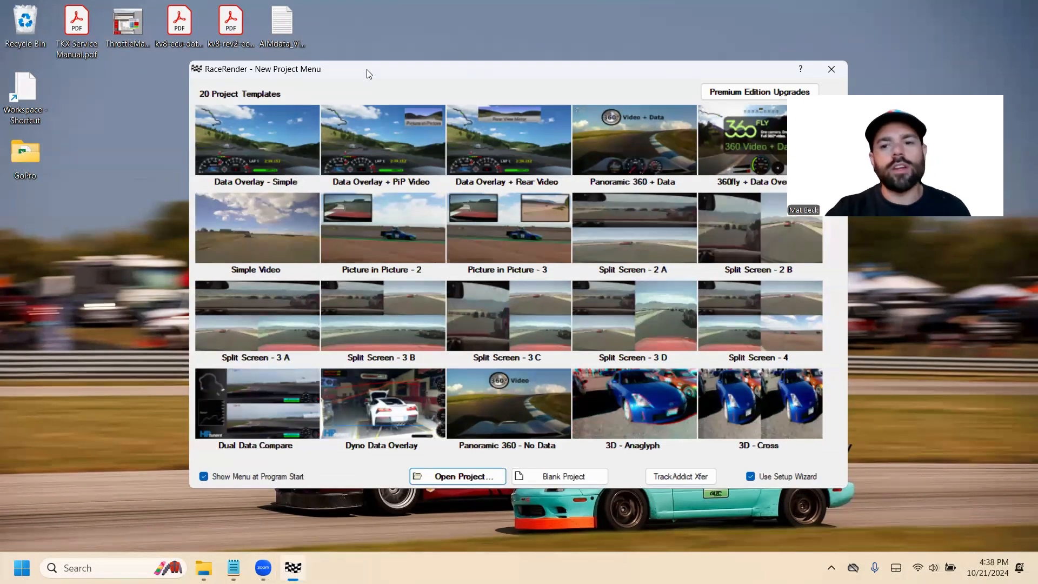
{"action": "left_click_drag", "start_coordinate": [366, 74], "coordinate": [317, 84]}
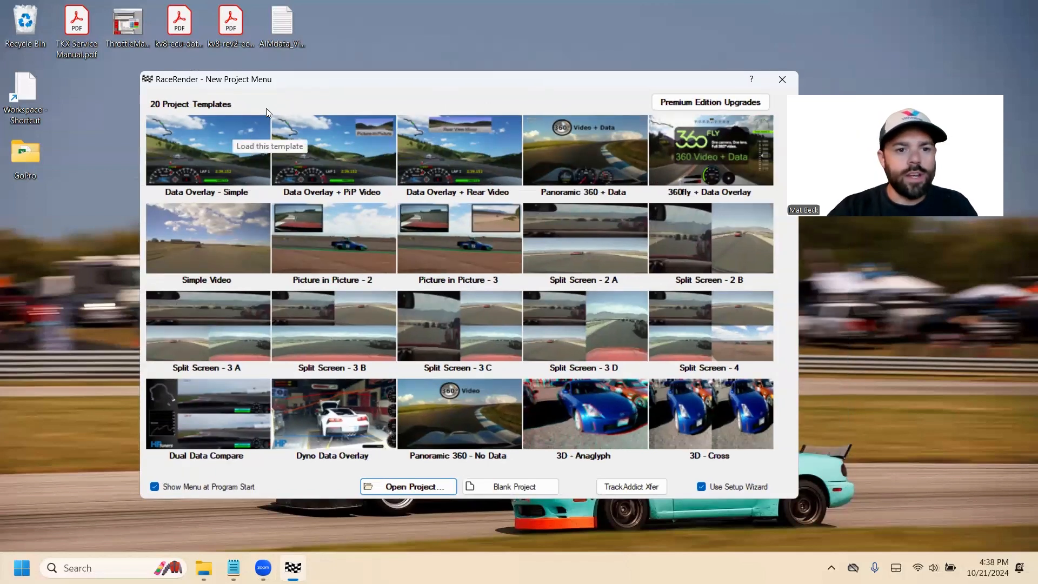
{"action": "left_click", "coordinate": [224, 153]}
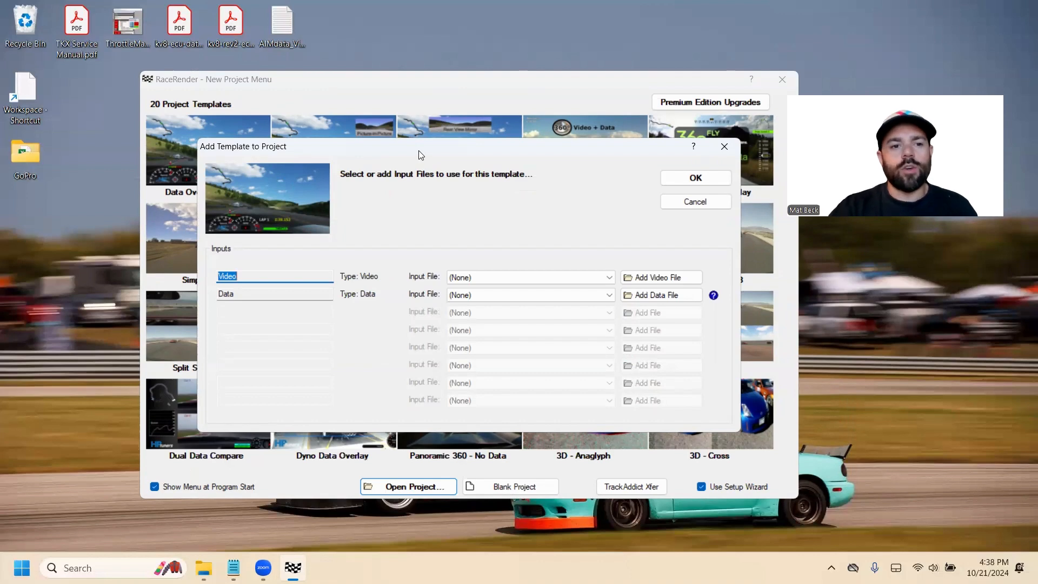
Add GH018579.MP4 from the H2R_13Oct folder as the video input and extract its embedded telemetry data into the project.
{"action": "left_click", "coordinate": [638, 284]}
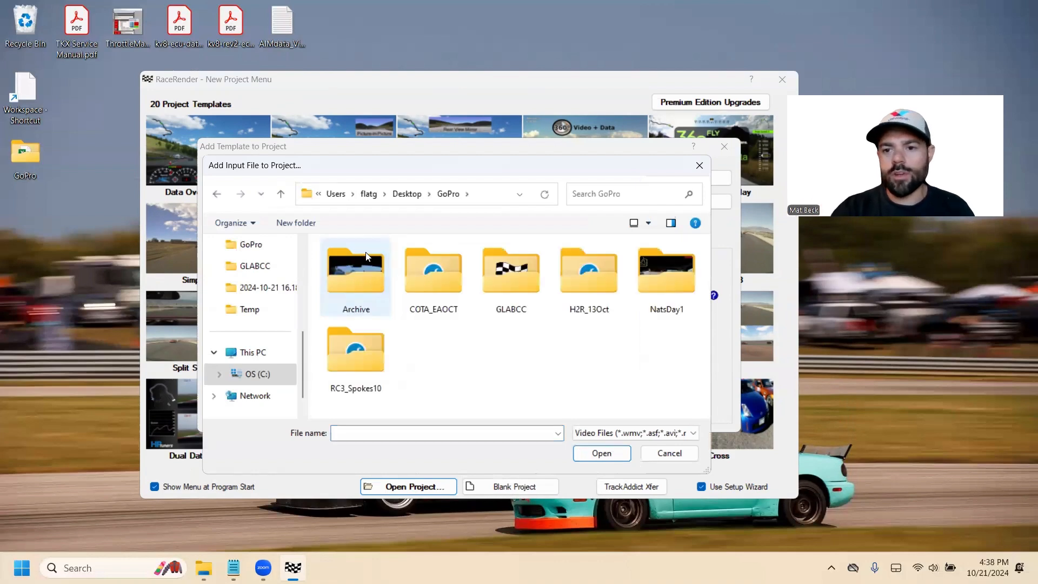
{"action": "double_click", "coordinate": [592, 282]}
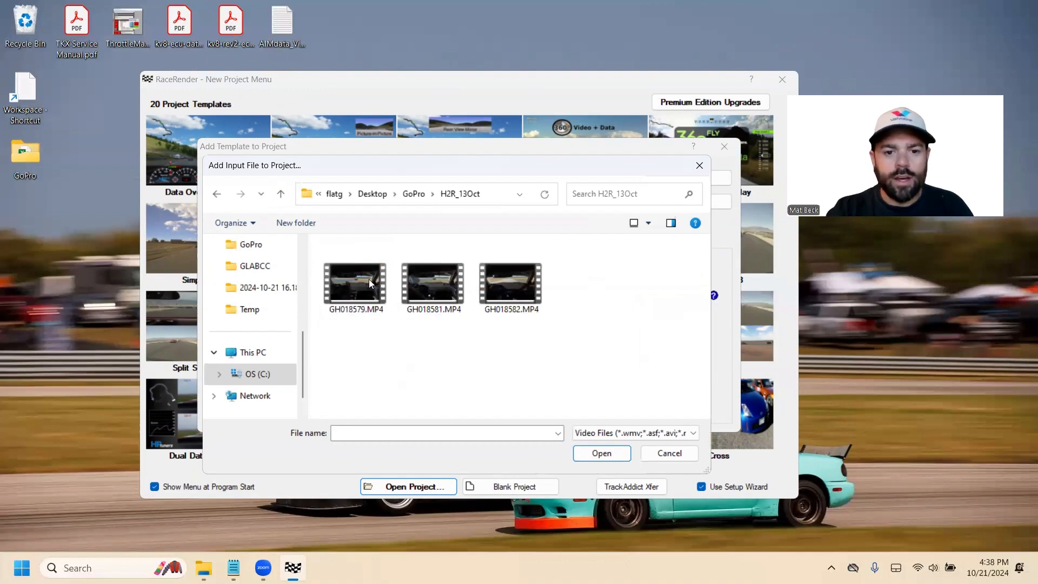
{"action": "left_click", "coordinate": [357, 314]}
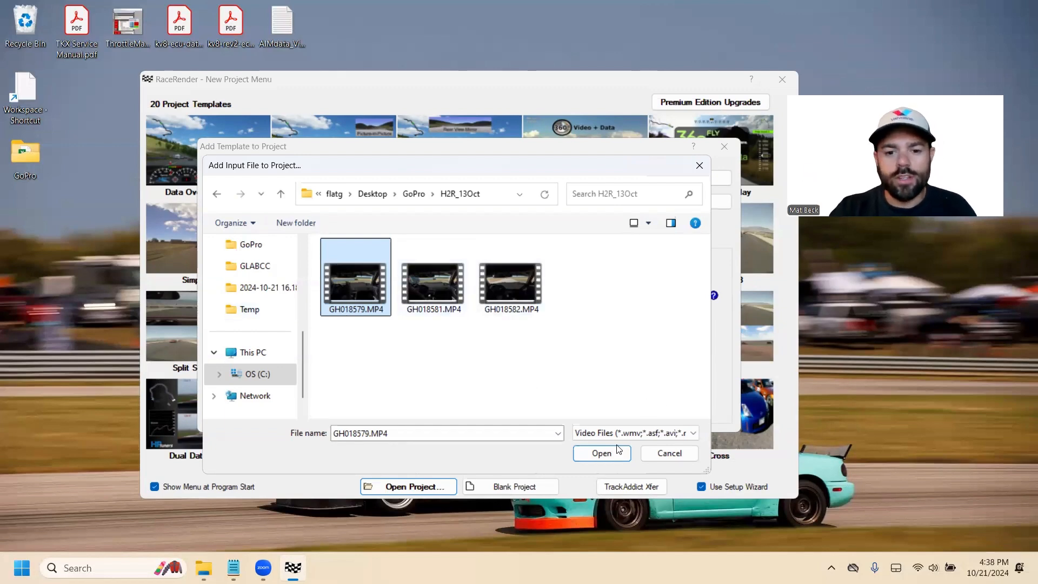
{"action": "left_click", "coordinate": [601, 453]}
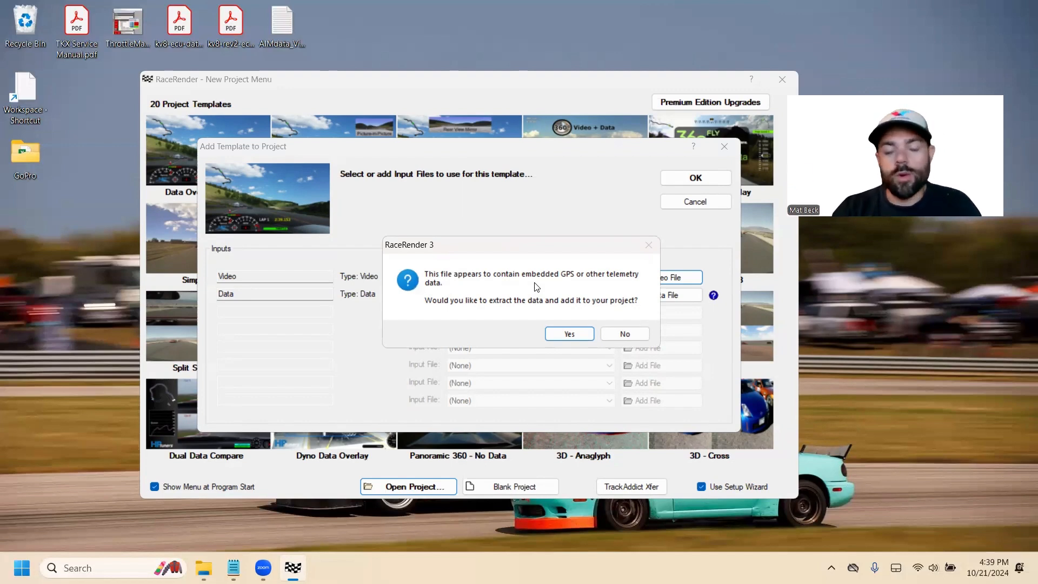
{"action": "left_click", "coordinate": [553, 331]}
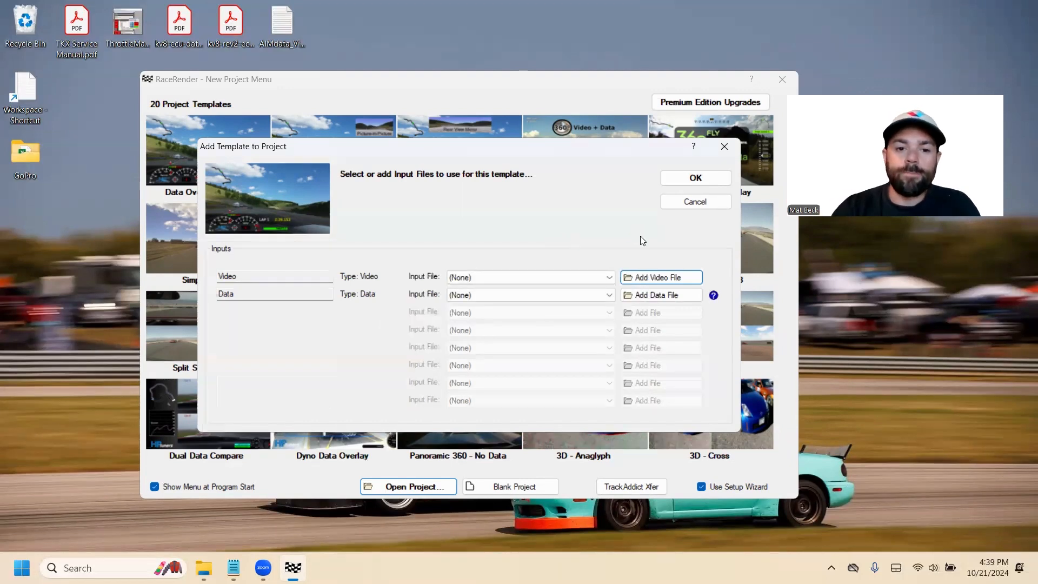
Accept the template inputs and apply the Standard - 1 data overlay with speed, G-force, lap counter, lap timer and track map displays.
{"action": "left_click", "coordinate": [695, 177]}
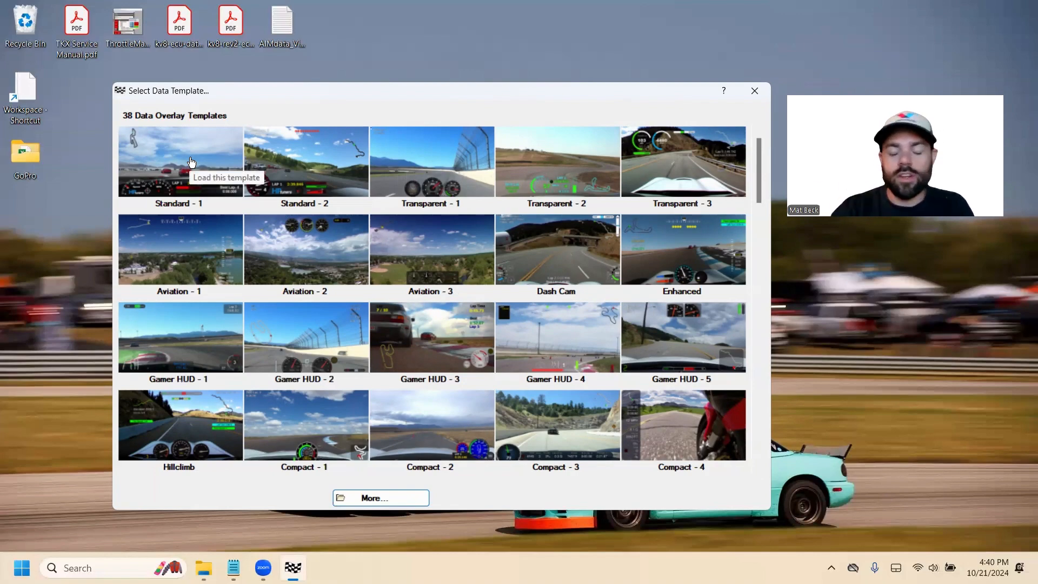
{"action": "left_click", "coordinate": [191, 161]}
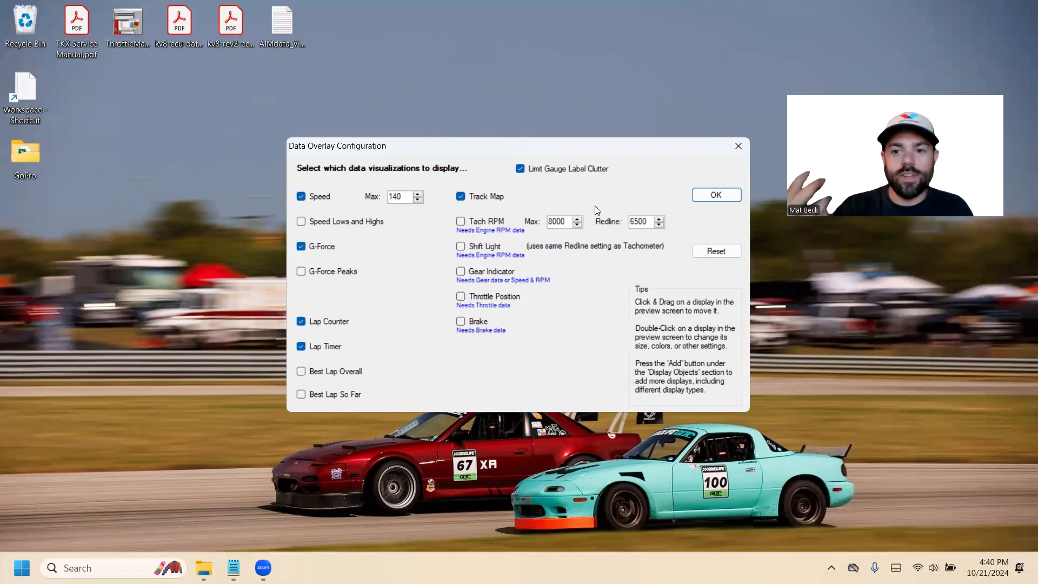
{"action": "left_click", "coordinate": [695, 198]}
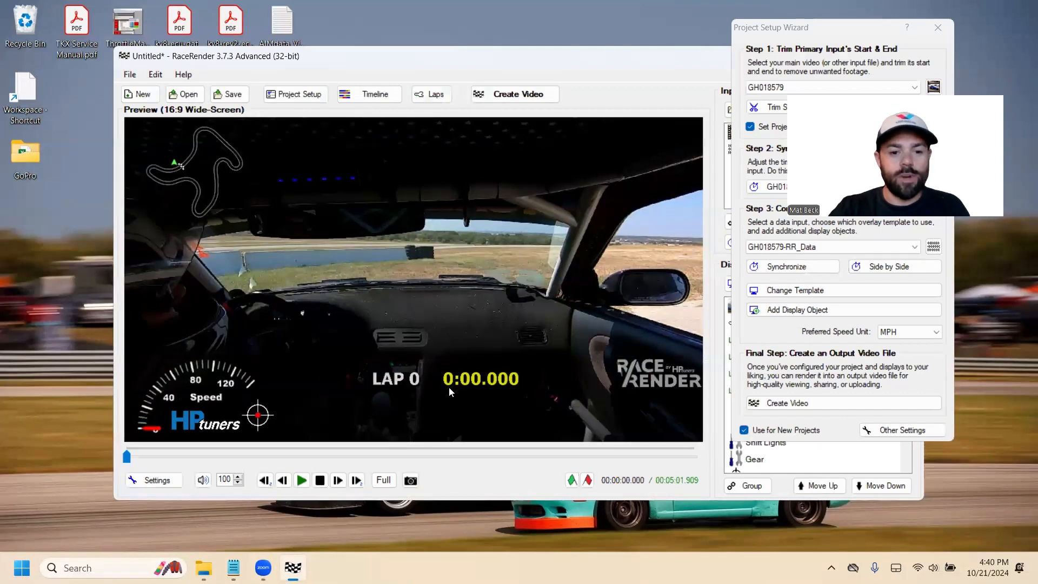
Add the S13 interiorDATA TrackCOTA template to the project, using GH018579 as video and GH018579-RR_Data for both data inputs.
{"action": "left_click", "coordinate": [130, 75]}
{"action": "left_click", "coordinate": [79, 68]}
{"action": "left_click", "coordinate": [128, 73]}
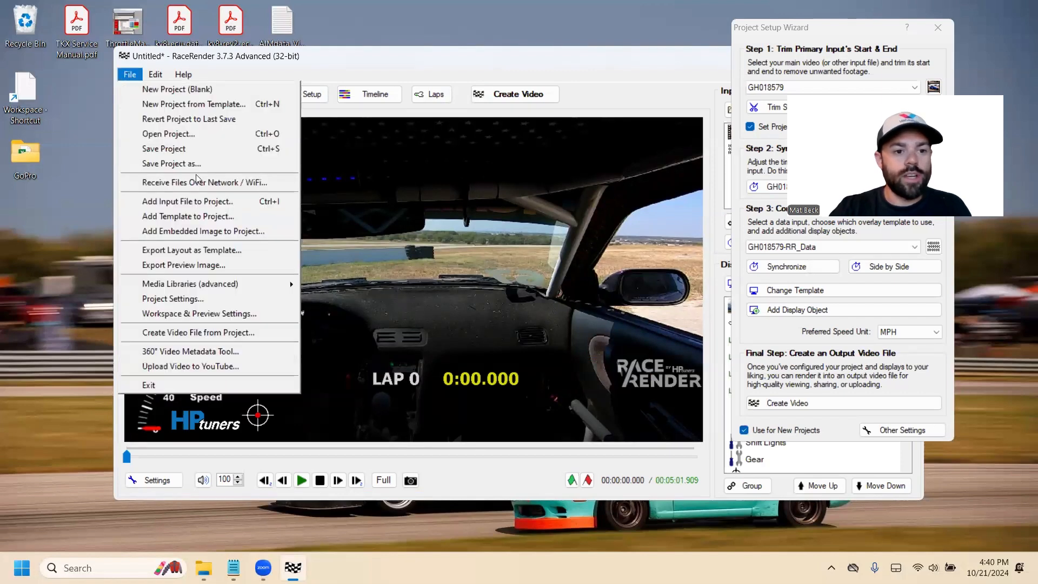
{"action": "left_click", "coordinate": [202, 215]}
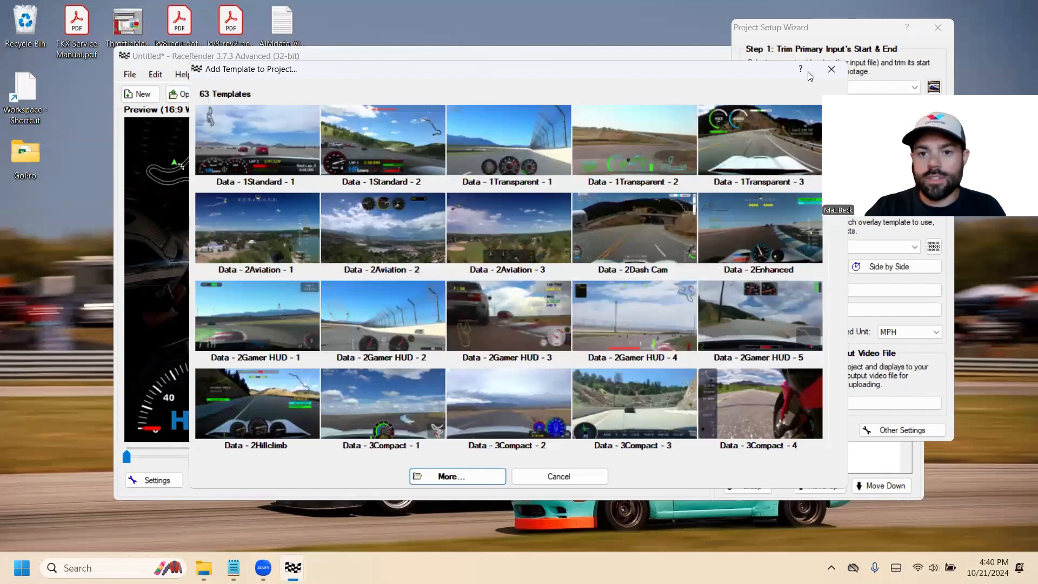
{"action": "left_click_drag", "start_coordinate": [808, 72], "coordinate": [699, 57]}
{"action": "left_click_drag", "start_coordinate": [727, 118], "coordinate": [745, 396]}
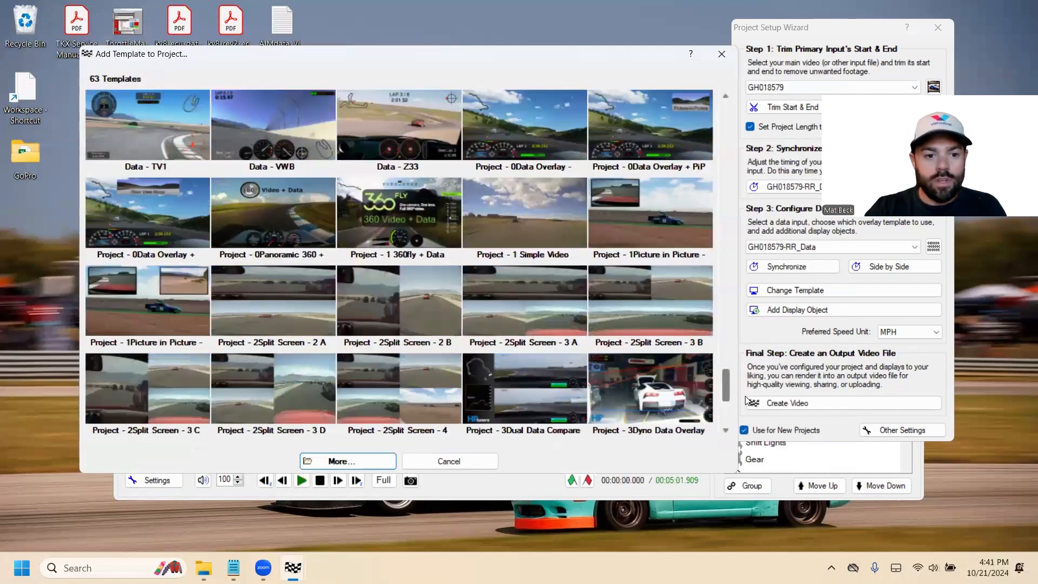
{"action": "scroll", "coordinate": [714, 399], "scroll_direction": "down", "scroll_amount": 3}
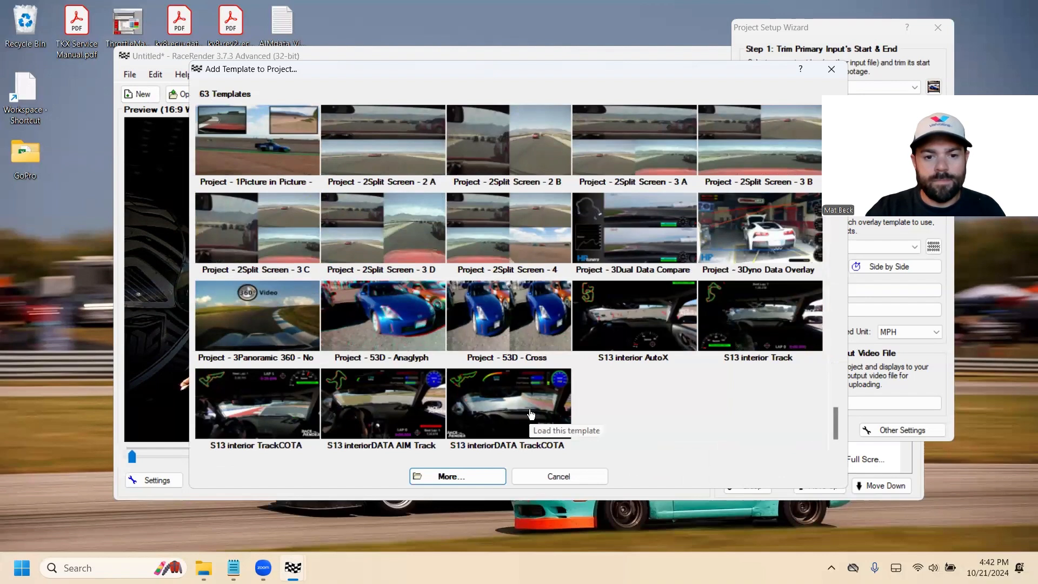
{"action": "left_click", "coordinate": [528, 409]}
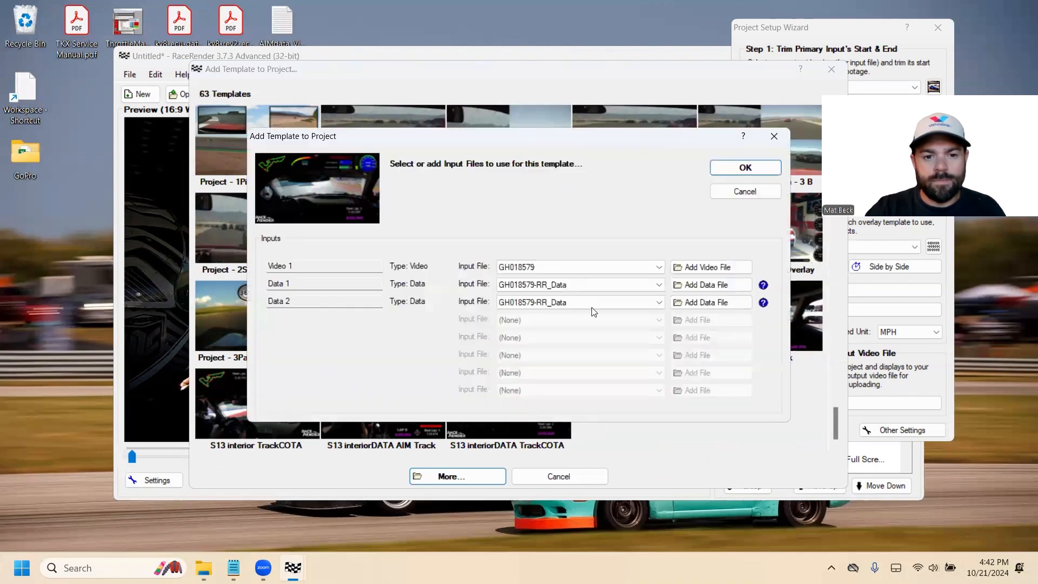
{"action": "left_click", "coordinate": [730, 168]}
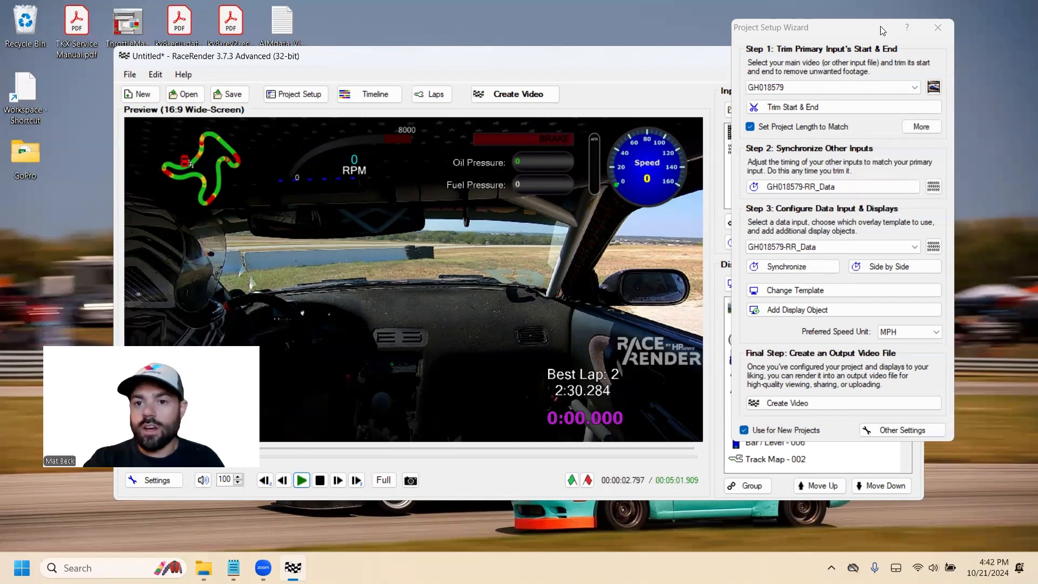
Move the Project Setup Wizard and the main window apart to uncover the input files and display objects lists.
{"action": "left_click_drag", "start_coordinate": [882, 30], "coordinate": [1009, 27]}
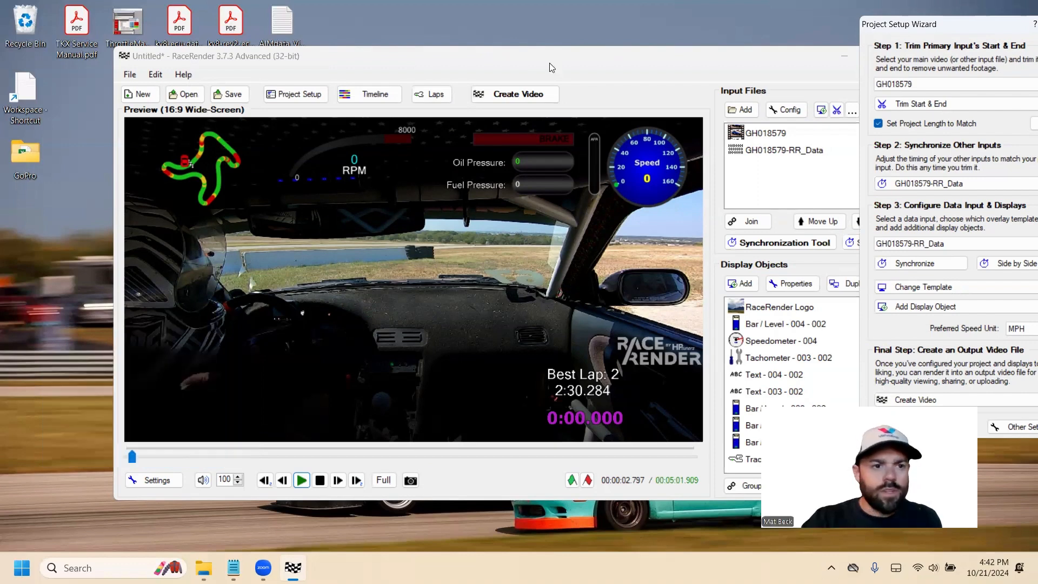
{"action": "left_click_drag", "start_coordinate": [556, 60], "coordinate": [458, 31]}
{"action": "left_click_drag", "start_coordinate": [896, 22], "coordinate": [883, 20]}
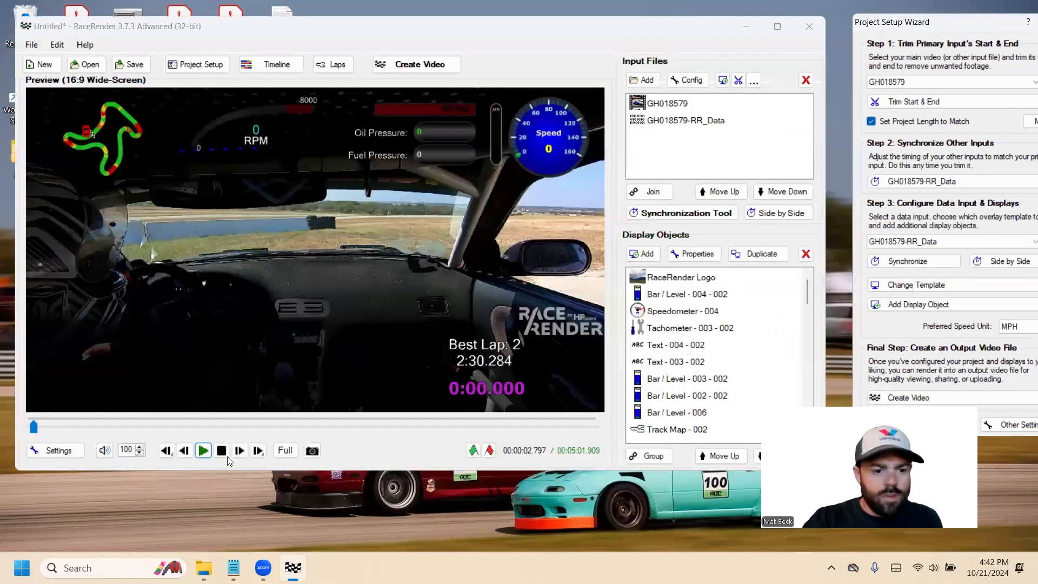
Play the preview and skip through several points of the lap to examine which gauges respond to the GoPro data.
{"action": "left_click", "coordinate": [204, 451]}
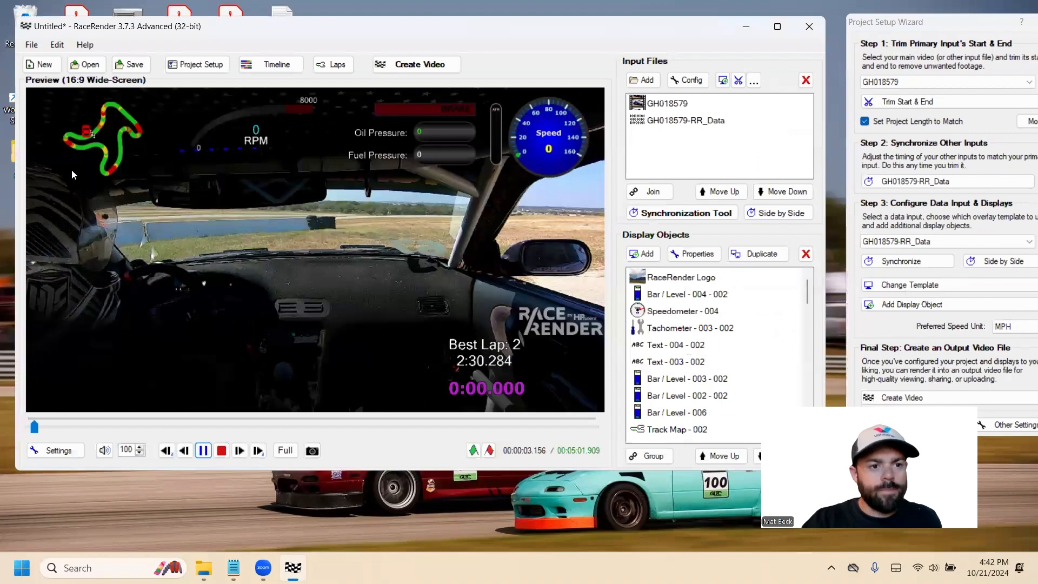
{"action": "left_click", "coordinate": [67, 428]}
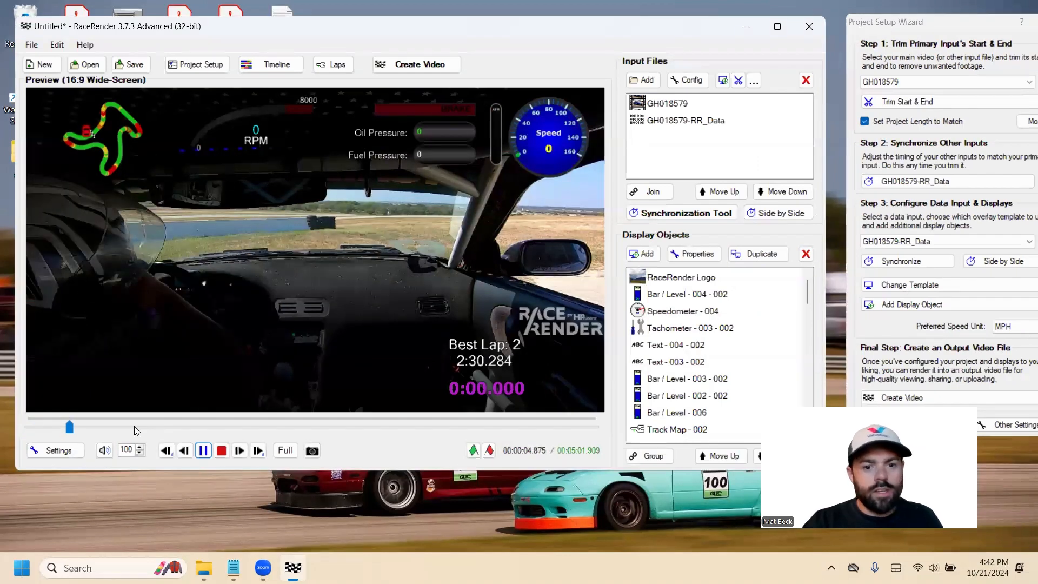
{"action": "left_click", "coordinate": [138, 426]}
{"action": "left_click", "coordinate": [195, 427]}
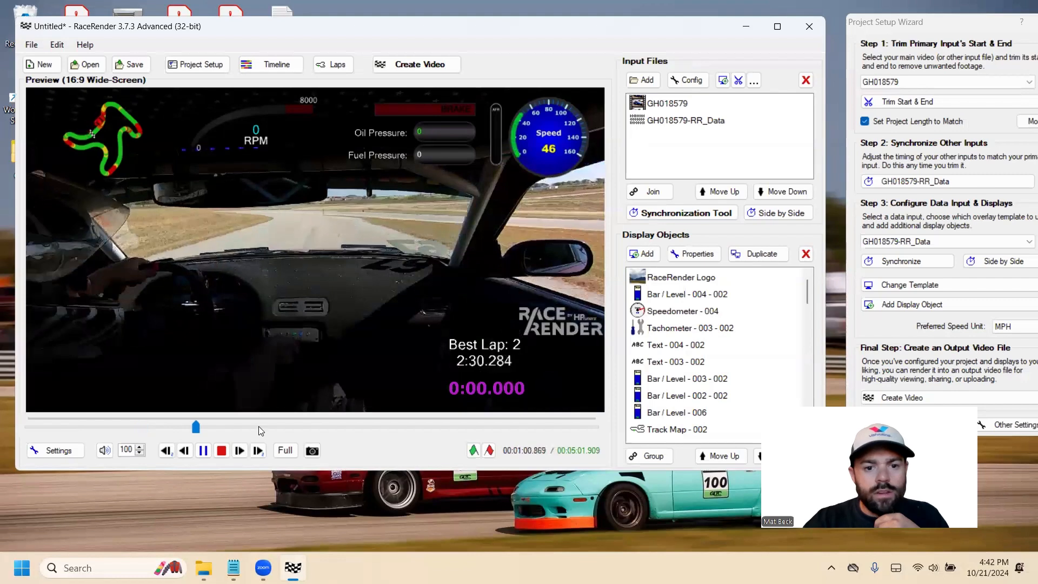
{"action": "left_click", "coordinate": [342, 429]}
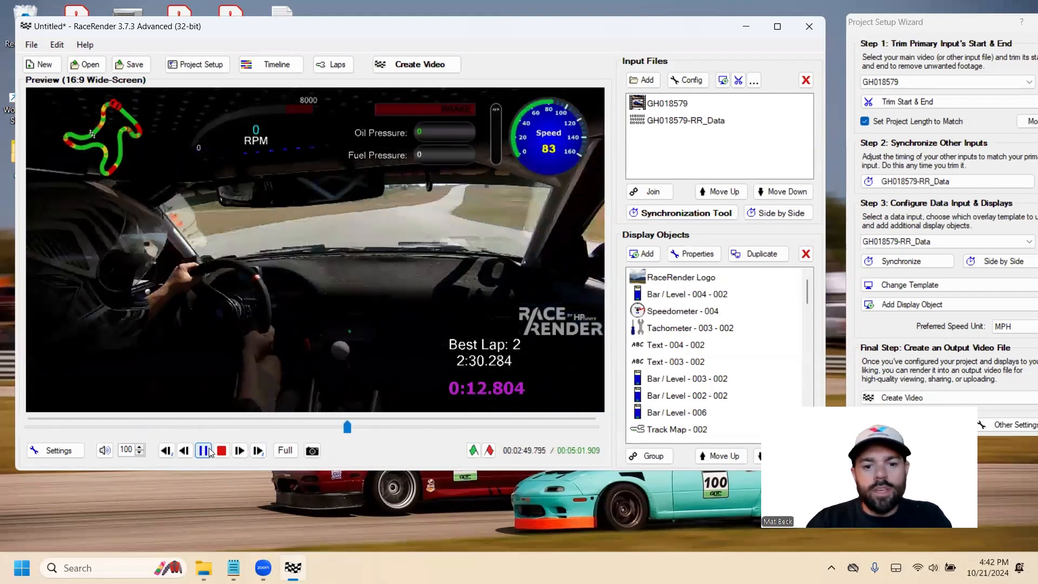
{"action": "left_click", "coordinate": [207, 450]}
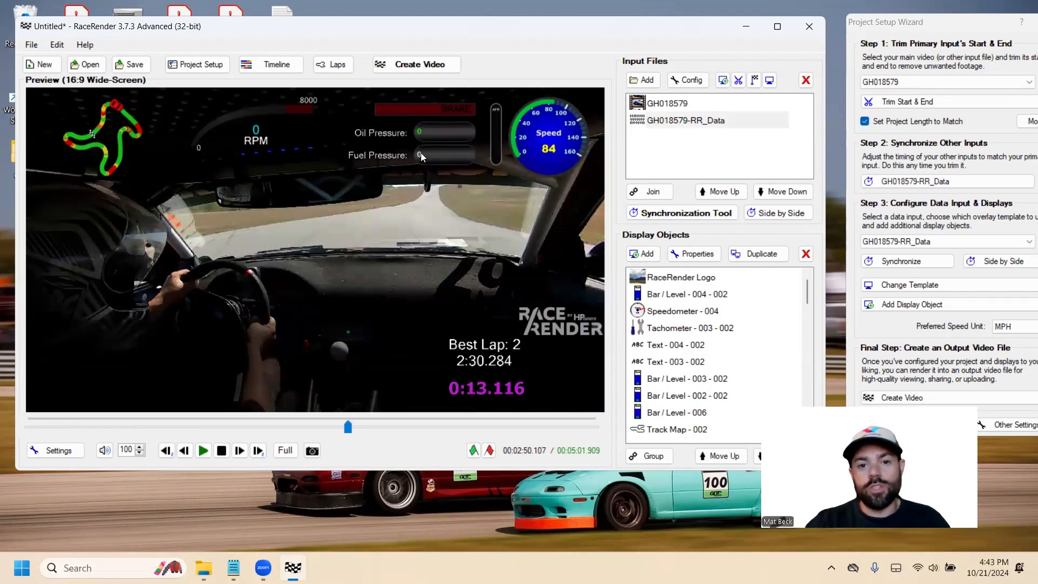
{"action": "left_click", "coordinate": [203, 452]}
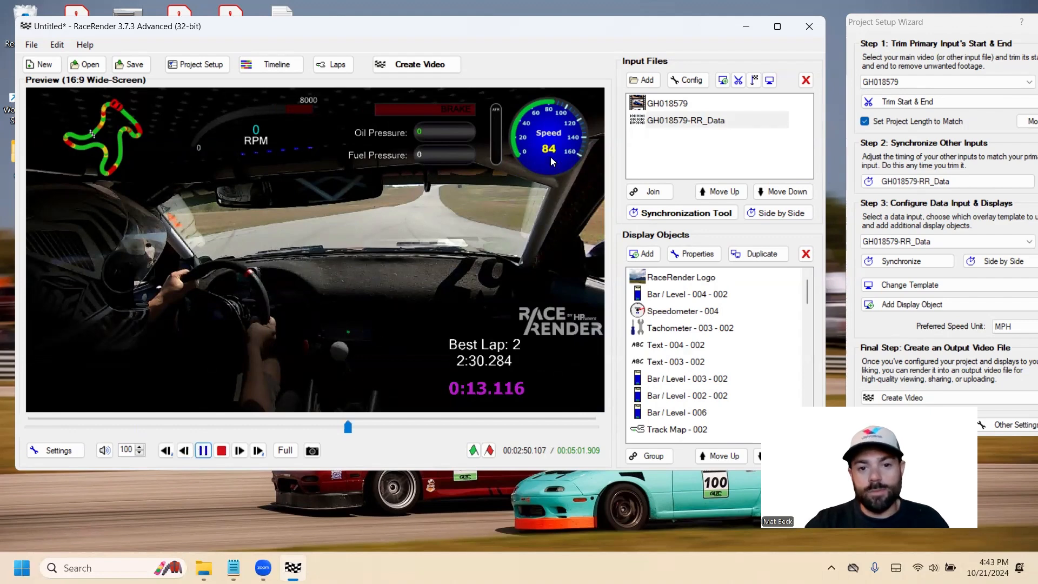
{"action": "left_click", "coordinate": [204, 451]}
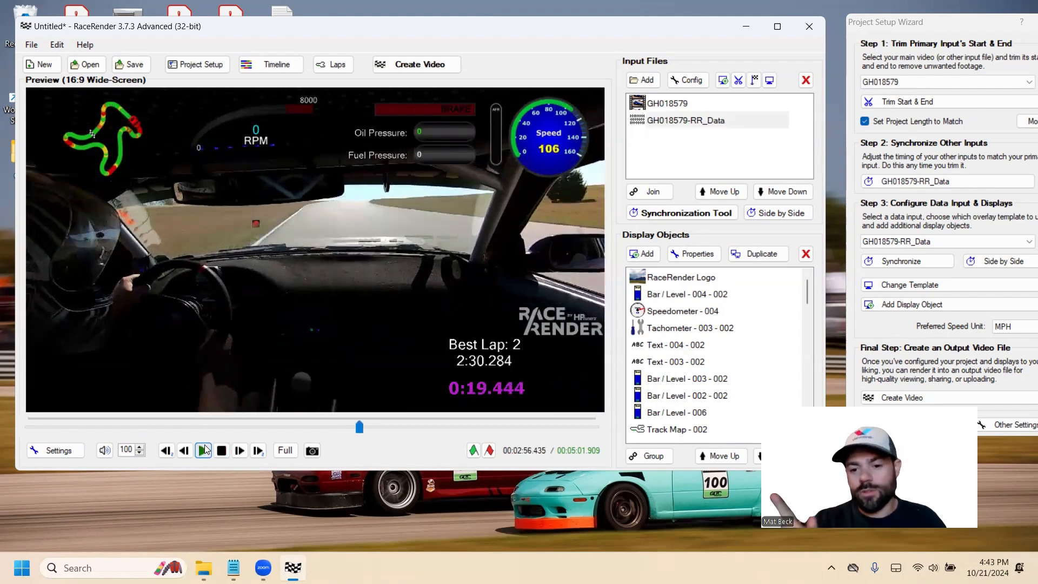
{"action": "left_click", "coordinate": [675, 215]}
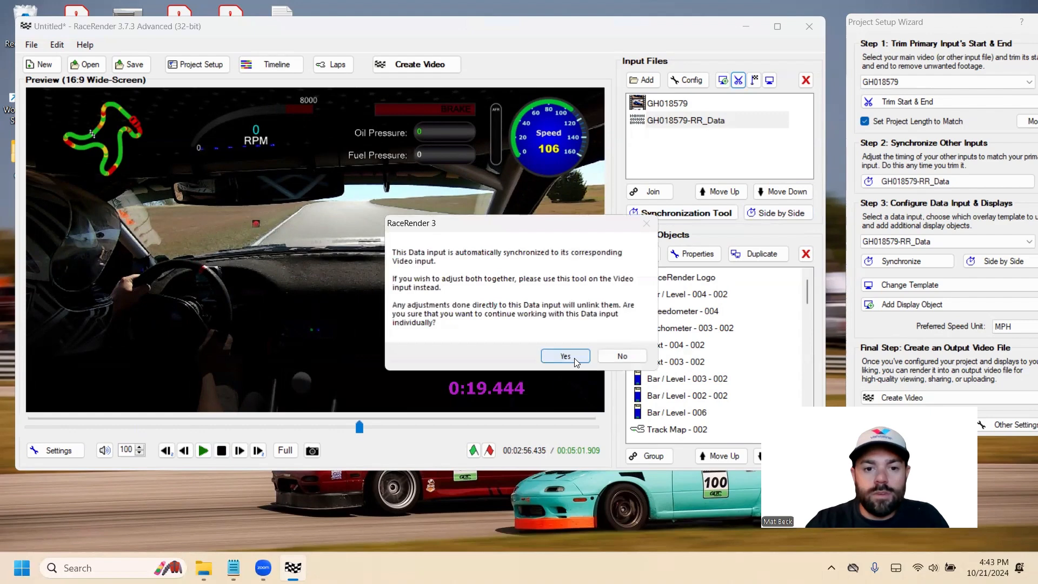
{"action": "left_click", "coordinate": [565, 356]}
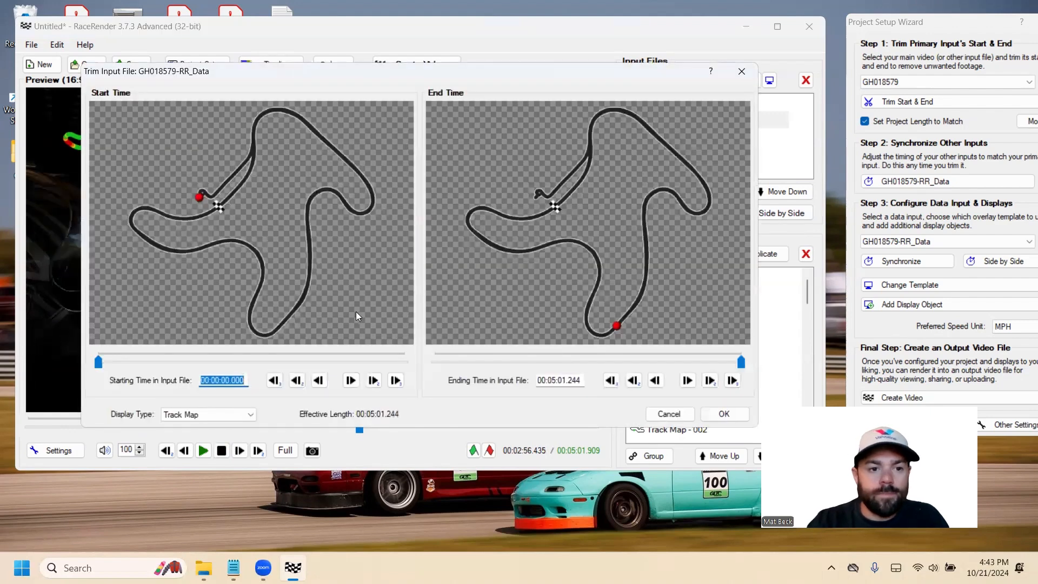
{"action": "left_click", "coordinate": [722, 414]}
Trim the GH018579 video input to start at 00:02:24.275 and end at 00:04:09.142, and return the preview to the beginning.
{"action": "left_click", "coordinate": [698, 104]}
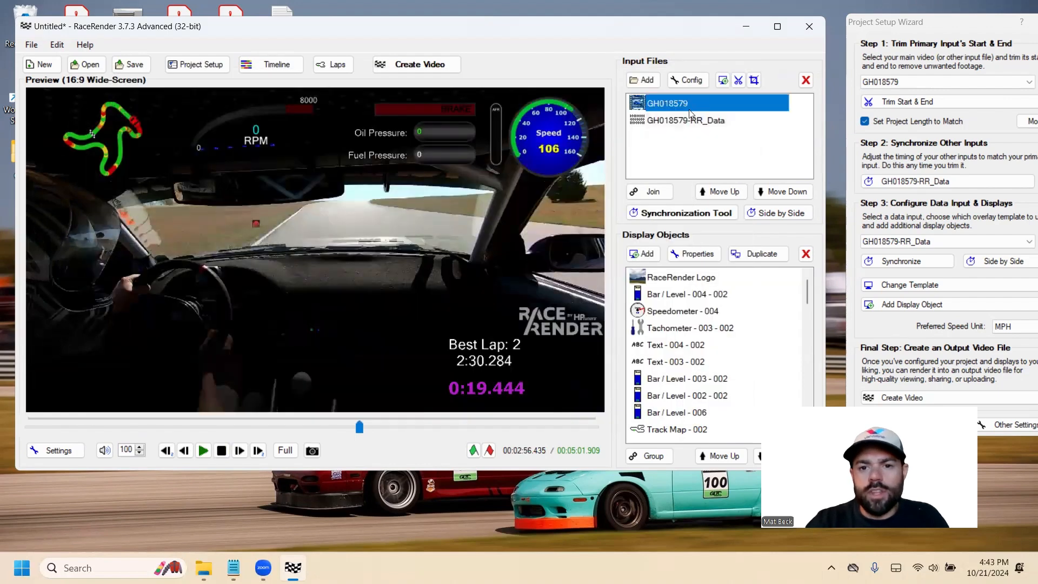
{"action": "left_click", "coordinate": [736, 84]}
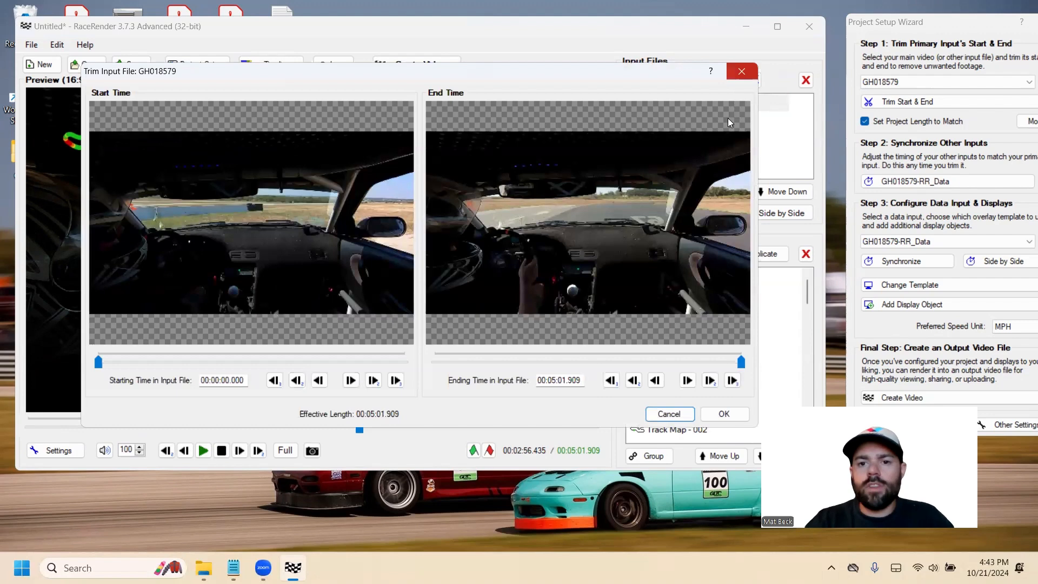
{"action": "left_click", "coordinate": [741, 71]}
{"action": "left_click", "coordinate": [737, 82]}
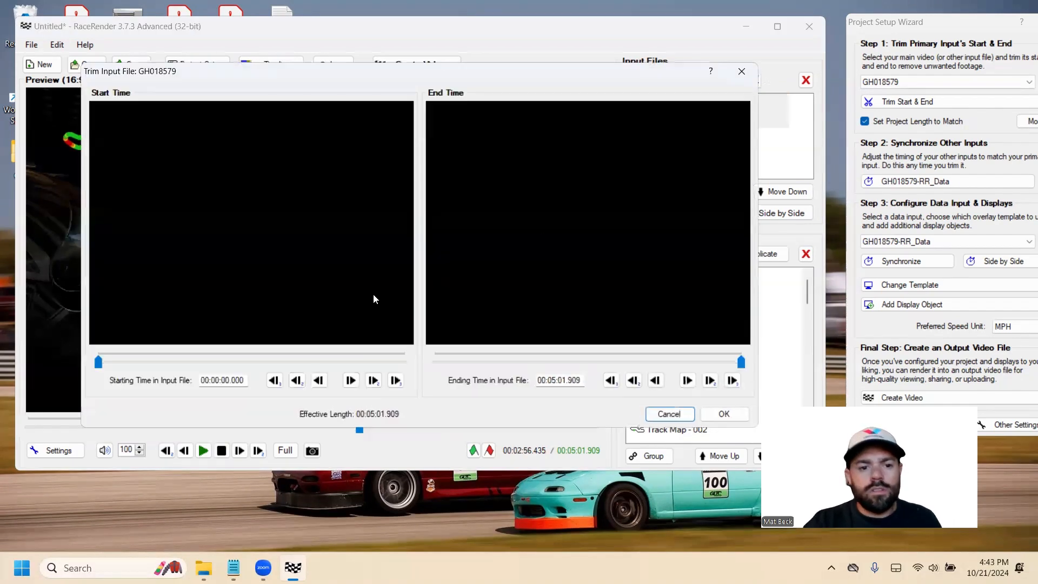
{"action": "left_click_drag", "start_coordinate": [99, 362], "coordinate": [245, 368]}
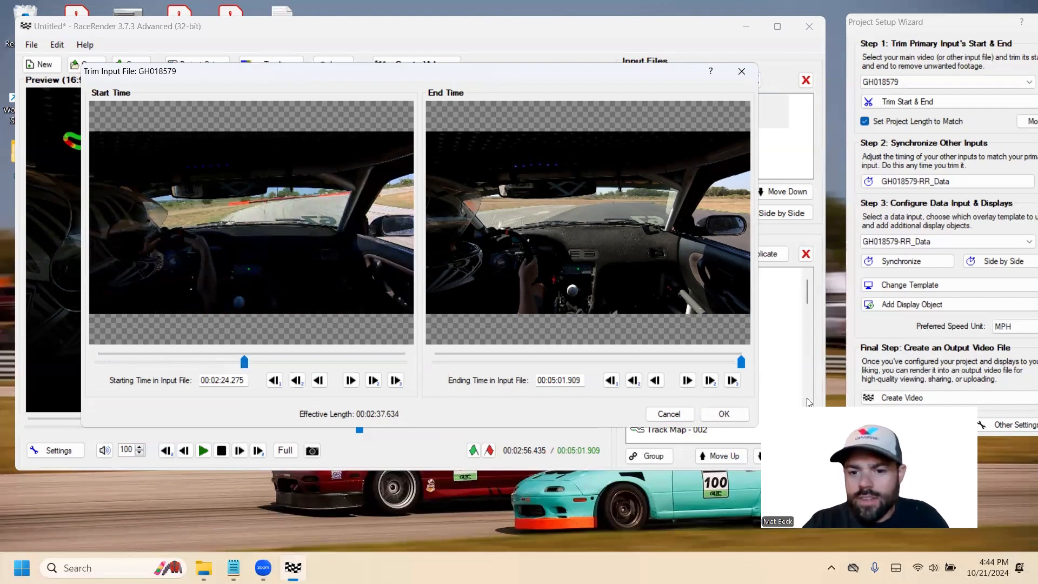
{"action": "left_click_drag", "start_coordinate": [741, 362], "coordinate": [686, 360]}
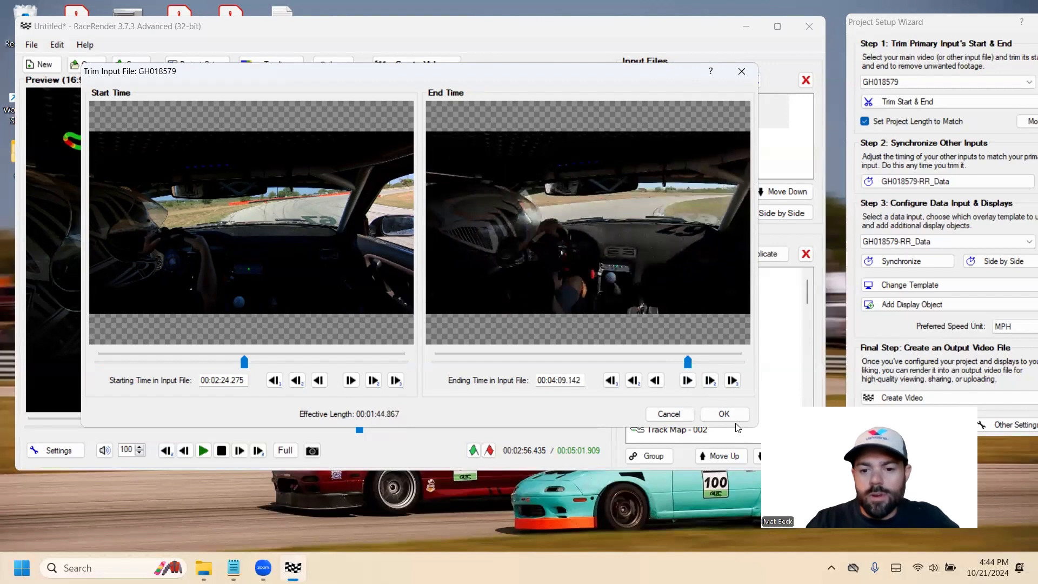
{"action": "left_click", "coordinate": [724, 414]}
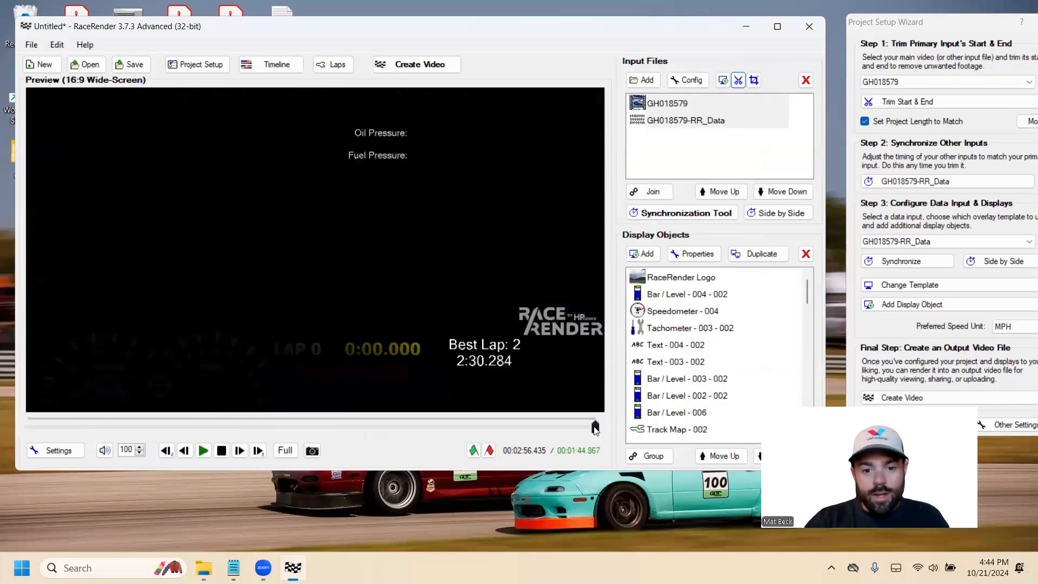
{"action": "left_click", "coordinate": [28, 427]}
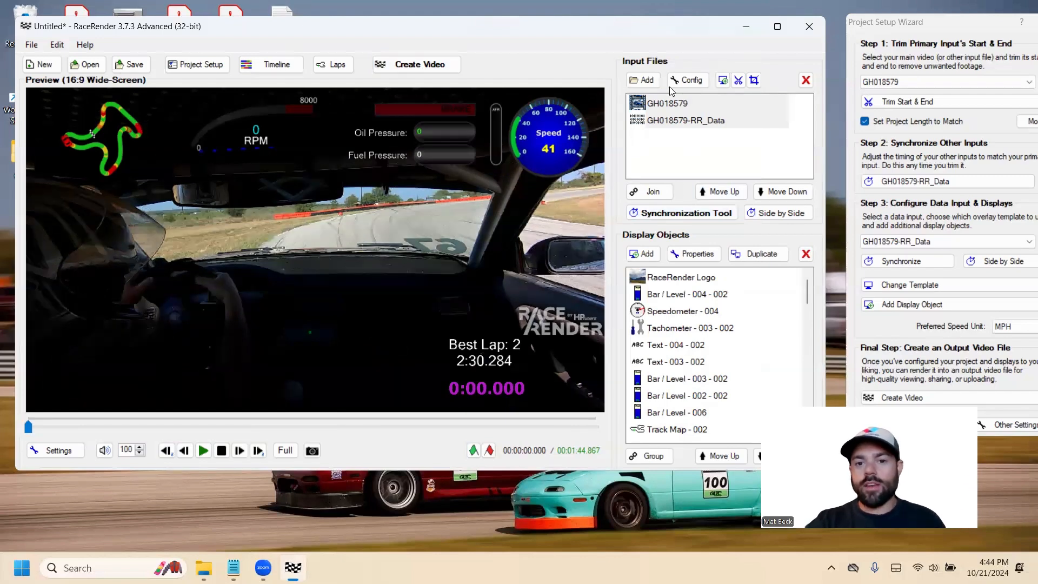
Add FastestSundayLap1_22_6.csv from the GoPro folder as another input file and briefly play the preview.
{"action": "left_click", "coordinate": [635, 84]}
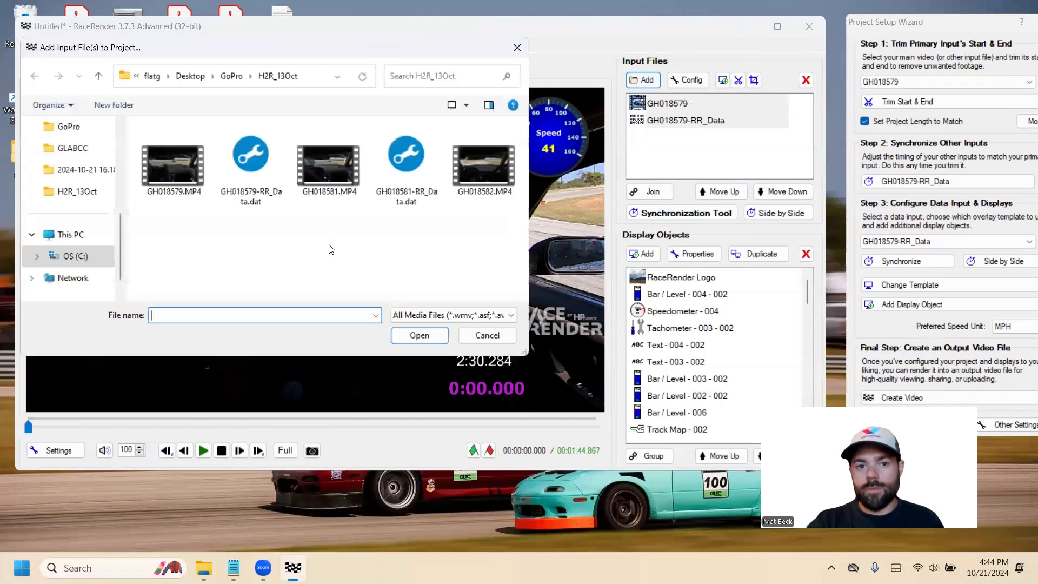
{"action": "left_click", "coordinate": [229, 76]}
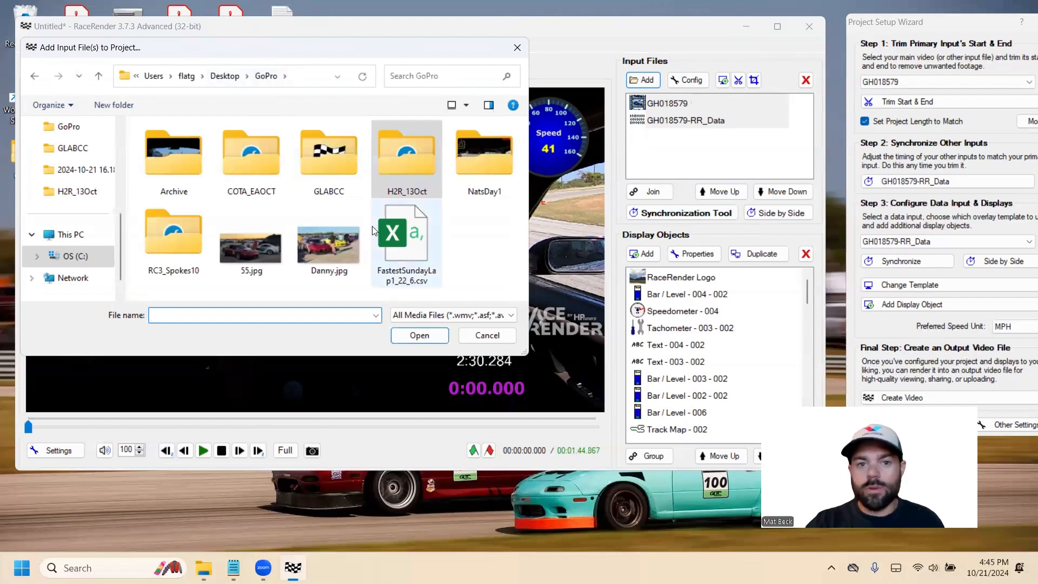
{"action": "double_click", "coordinate": [406, 233]}
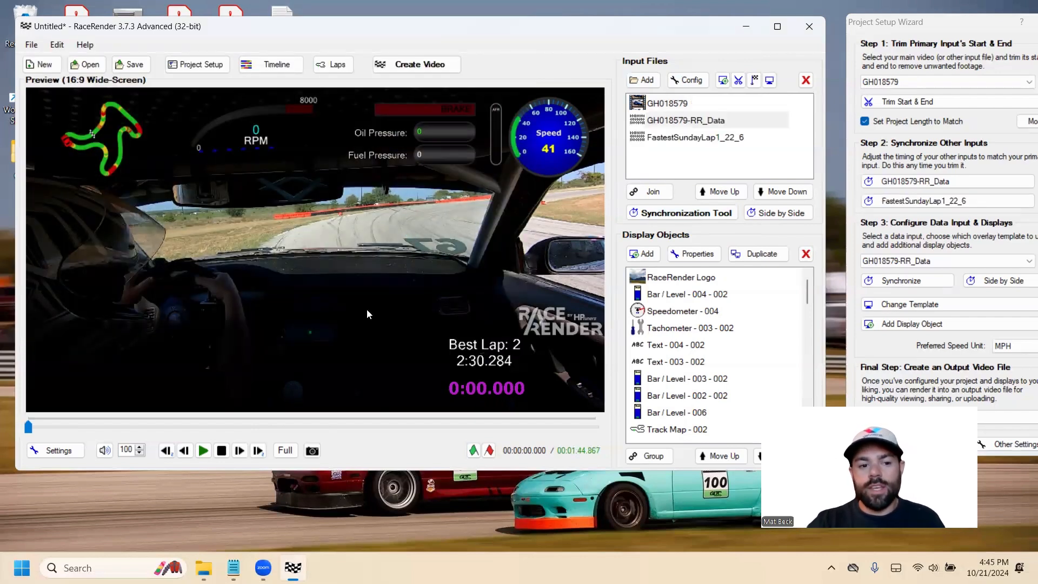
{"action": "left_click", "coordinate": [203, 450]}
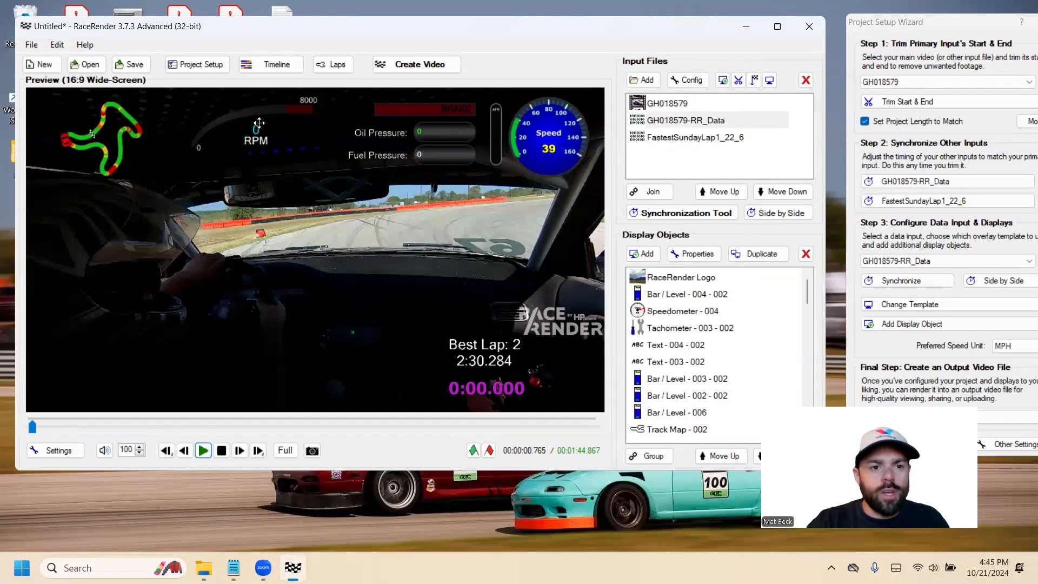
Set the data input of the curved tachometer display to FastestSundayLap1_22_6.
{"action": "left_click", "coordinate": [259, 123]}
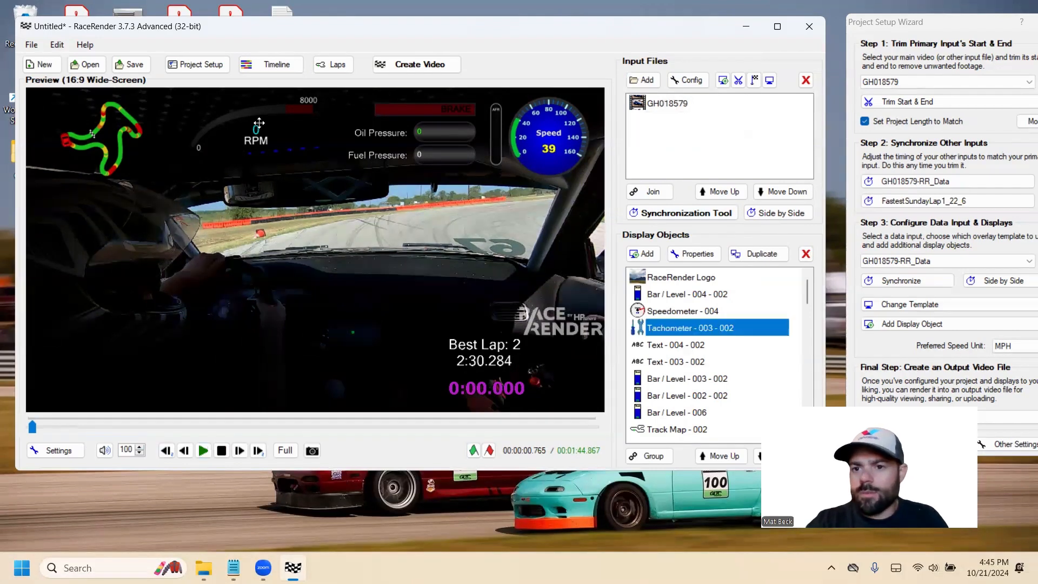
{"action": "double_click", "coordinate": [259, 124]}
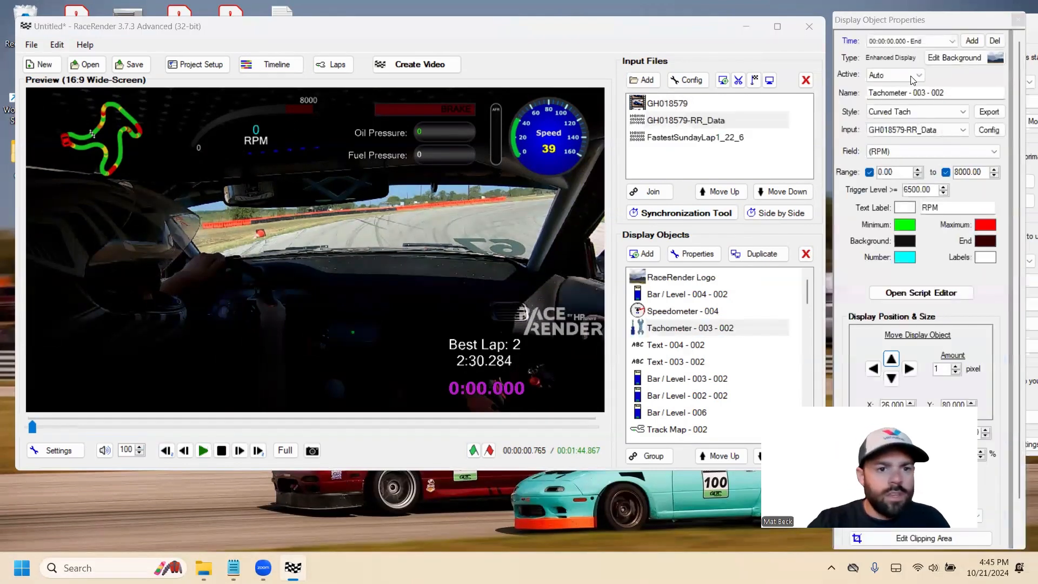
{"action": "left_click", "coordinate": [933, 134]}
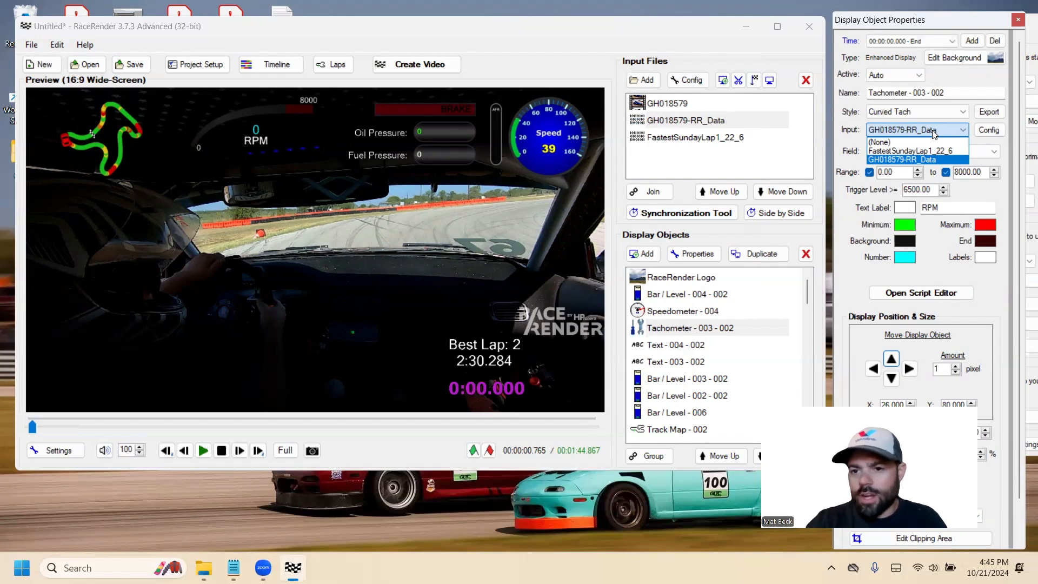
{"action": "left_click", "coordinate": [899, 151]}
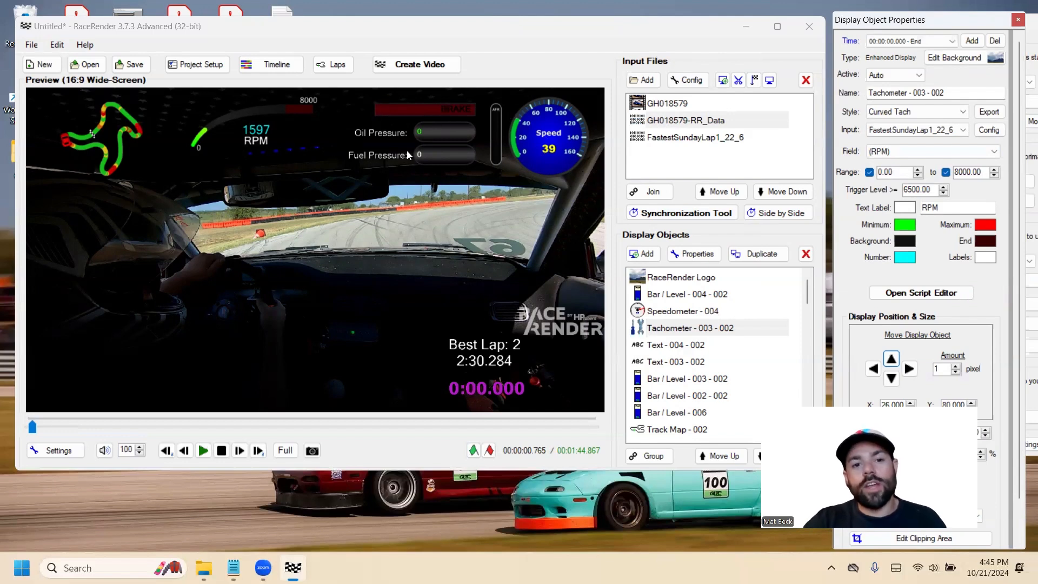
Set the data input of the vertical AFR bar graph to FastestSundayLap1_22_6.
{"action": "left_click", "coordinate": [494, 123]}
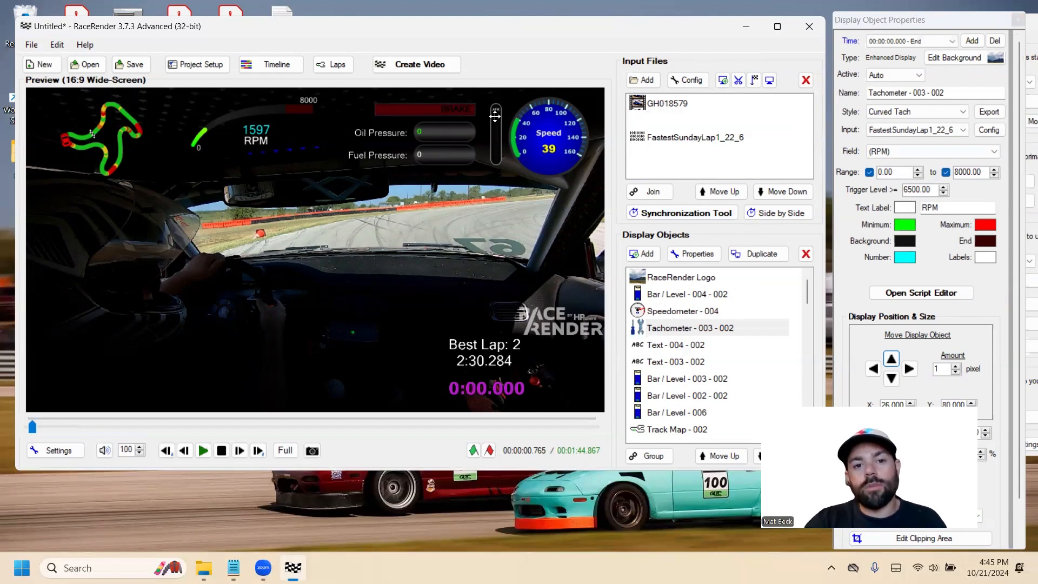
{"action": "left_click", "coordinate": [917, 131]}
{"action": "left_click", "coordinate": [919, 154]}
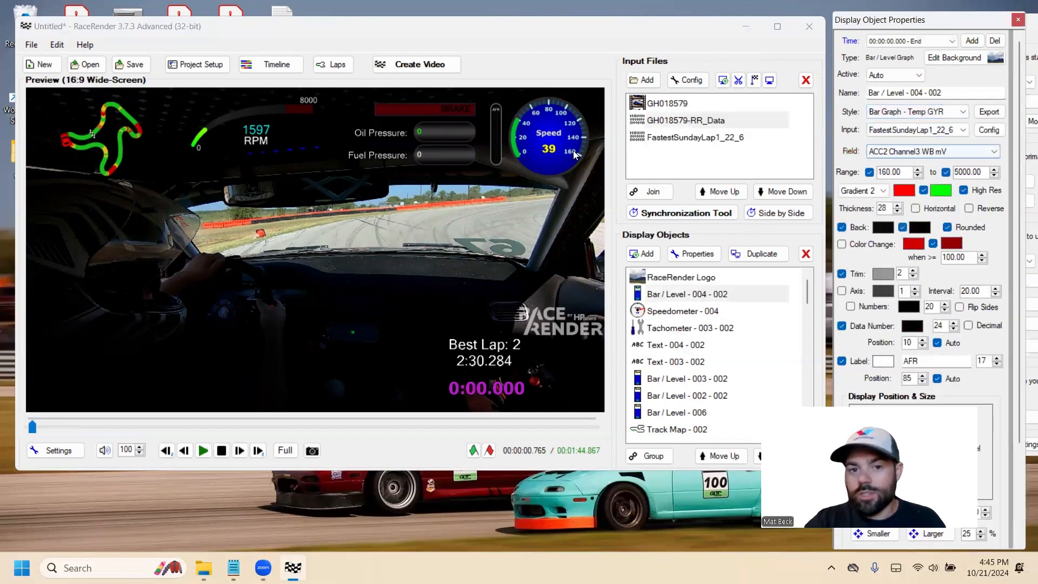
Set the data input of both the oil pressure and fuel pressure bar graphs to FastestSundayLap1_22_6.
{"action": "left_click", "coordinate": [443, 131]}
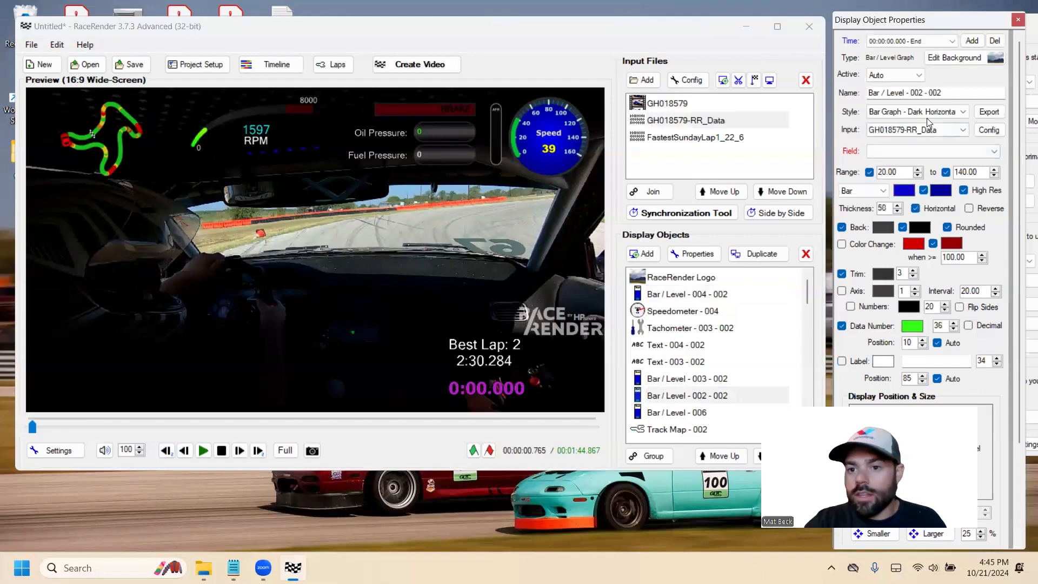
{"action": "left_click", "coordinate": [928, 132]}
{"action": "left_click", "coordinate": [929, 154]}
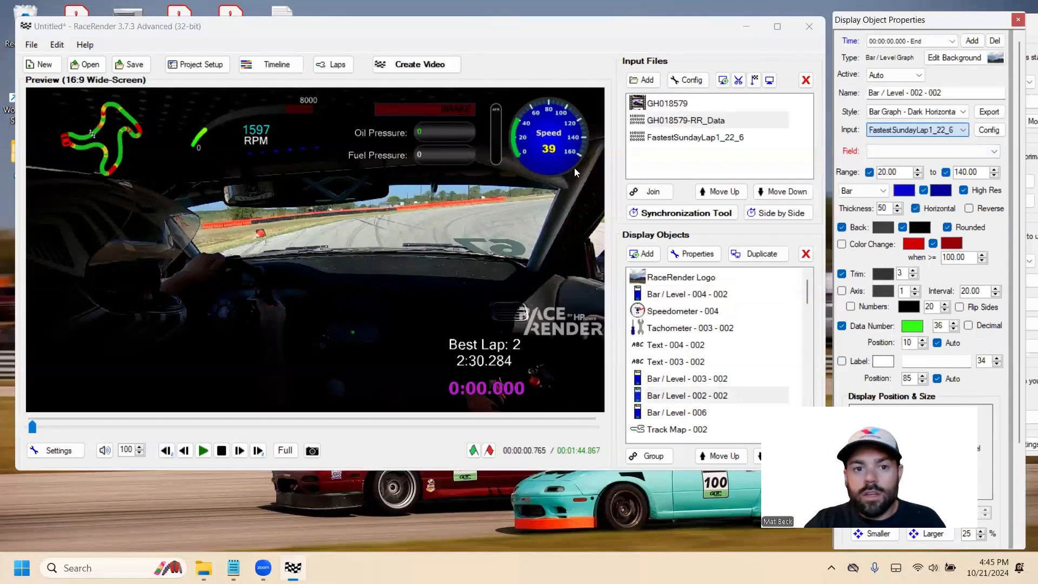
{"action": "left_click", "coordinate": [452, 155]}
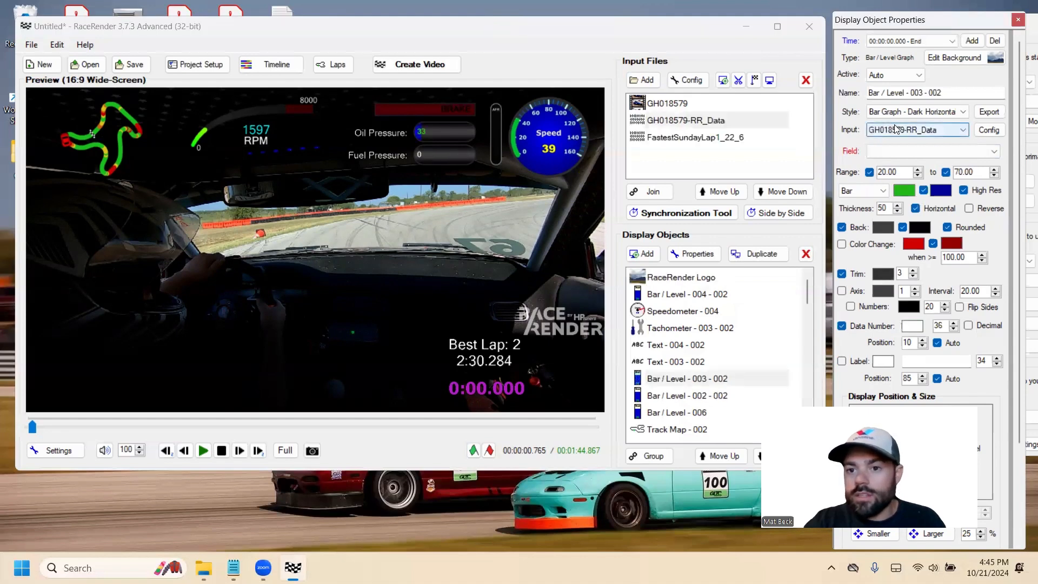
{"action": "left_click", "coordinate": [913, 130]}
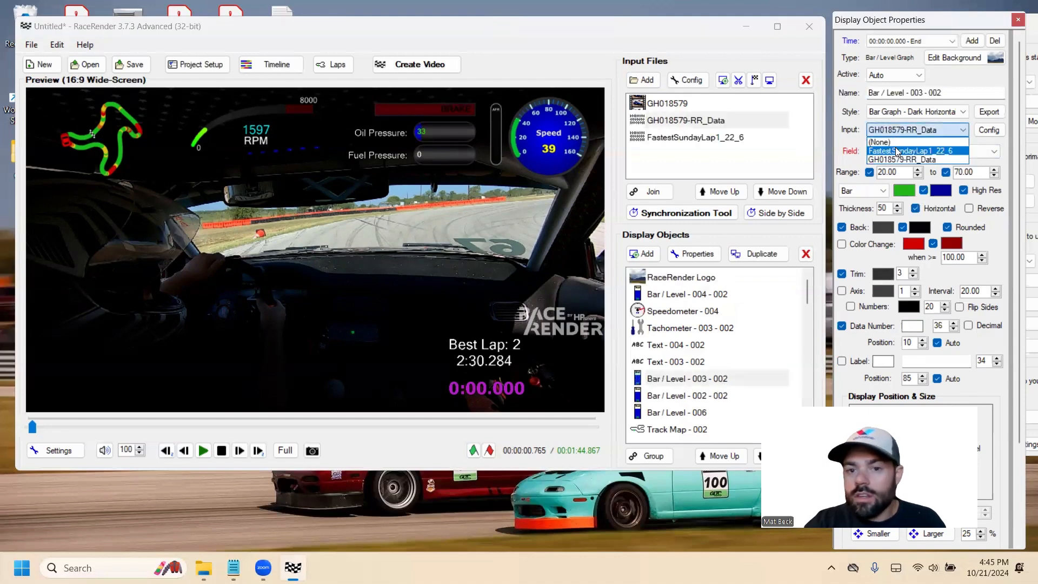
{"action": "left_click", "coordinate": [896, 151]}
Set the data input of the BRAKE bar graph to FastestSundayLap1_22_6.
{"action": "left_click", "coordinate": [440, 109]}
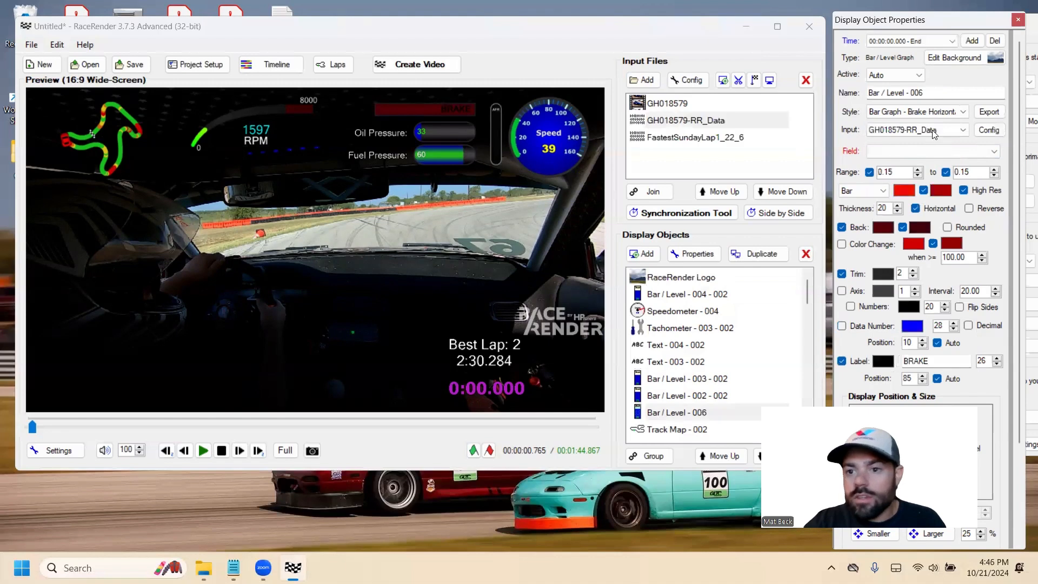
{"action": "left_click", "coordinate": [932, 132]}
{"action": "left_click", "coordinate": [895, 151]}
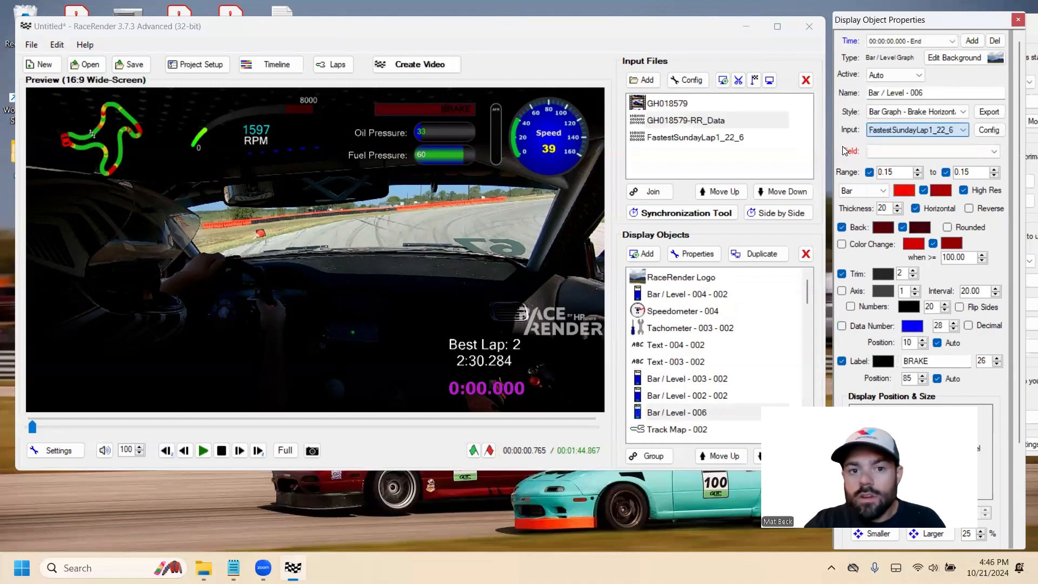
{"action": "left_click", "coordinate": [499, 140]}
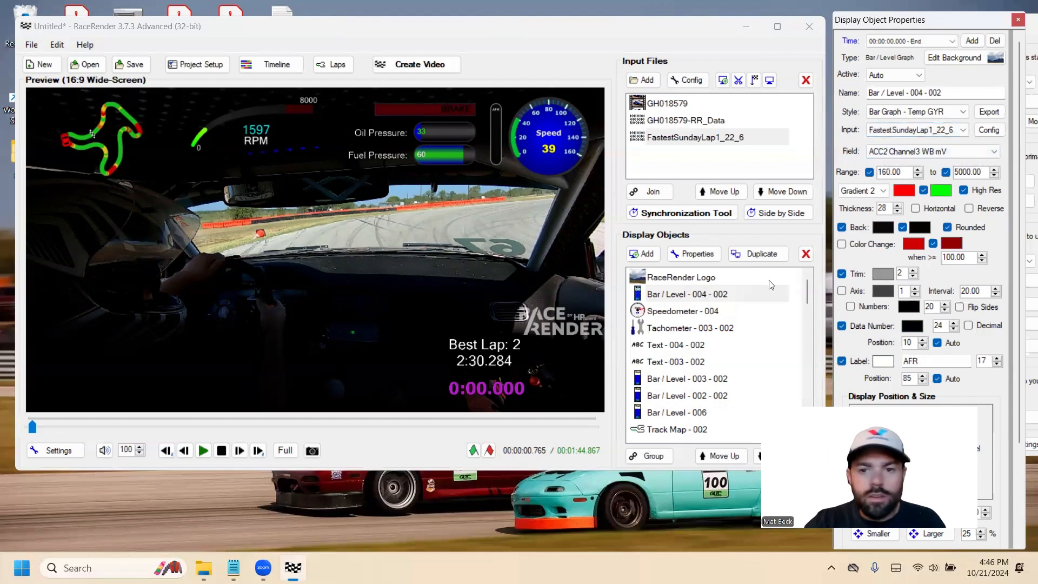
Play the preview at several points of the lap to compare the gauges with the video, and return to the beginning.
{"action": "left_click", "coordinate": [209, 450]}
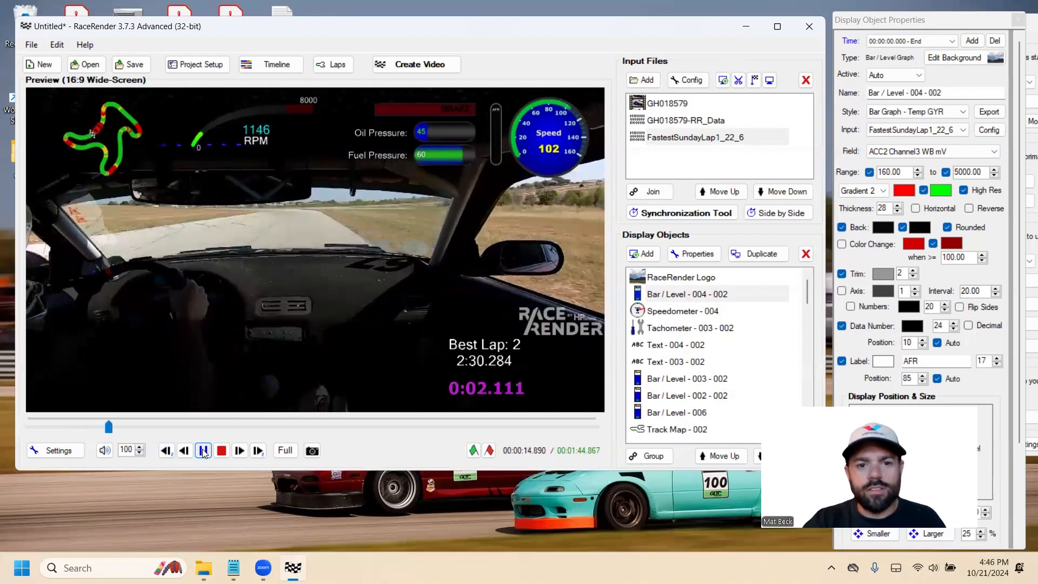
{"action": "left_click", "coordinate": [275, 427]}
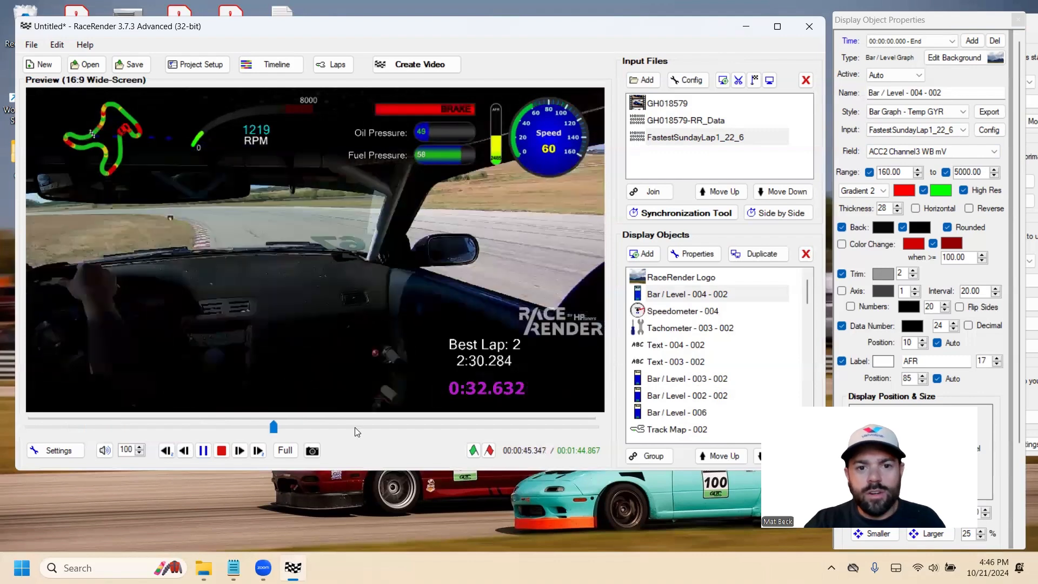
{"action": "left_click", "coordinate": [155, 427]}
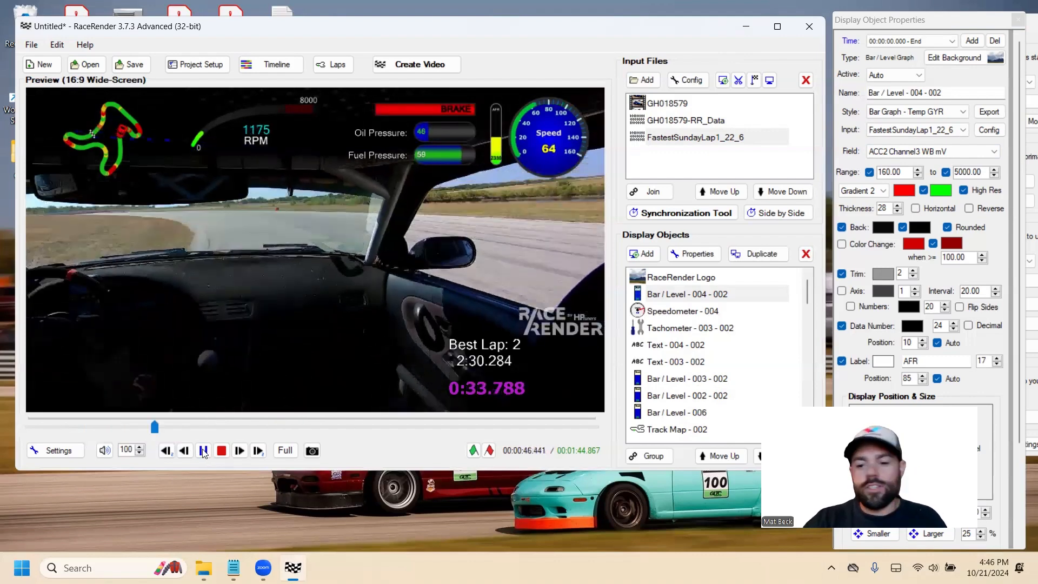
{"action": "left_click", "coordinate": [203, 451]}
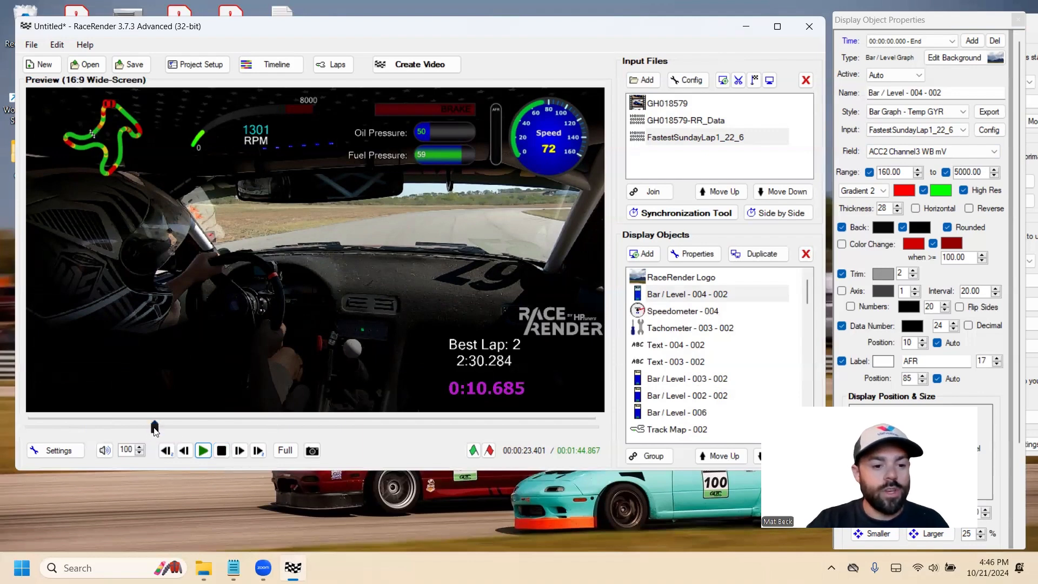
{"action": "left_click_drag", "start_coordinate": [18, 421], "coordinate": [20, 421]}
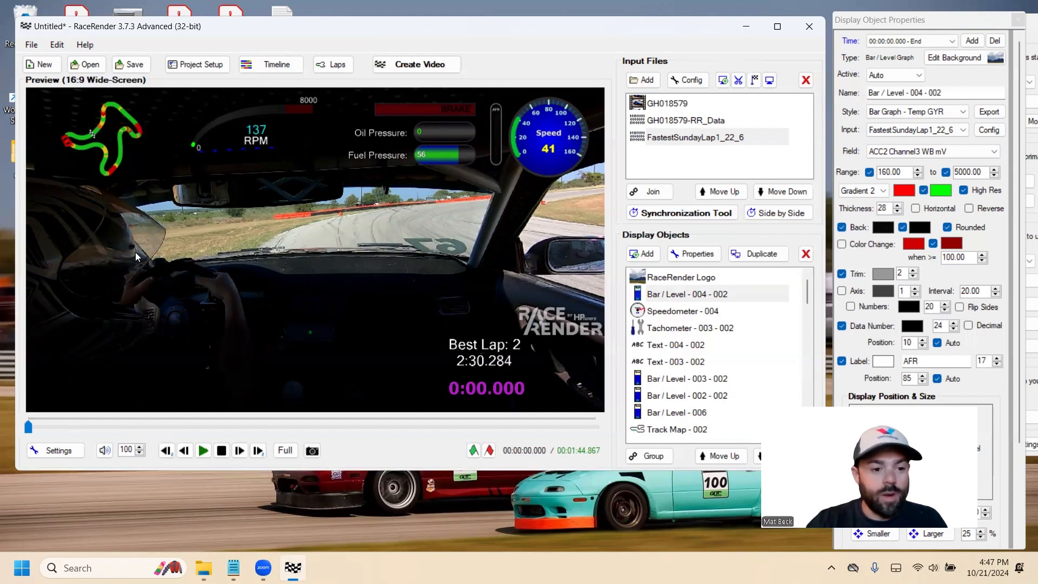
Position the preview at 00:00:32.486, the moment of peak GPS speed at the end of the straight, as the synchronization reference.
{"action": "left_click_drag", "start_coordinate": [71, 418], "coordinate": [171, 428]}
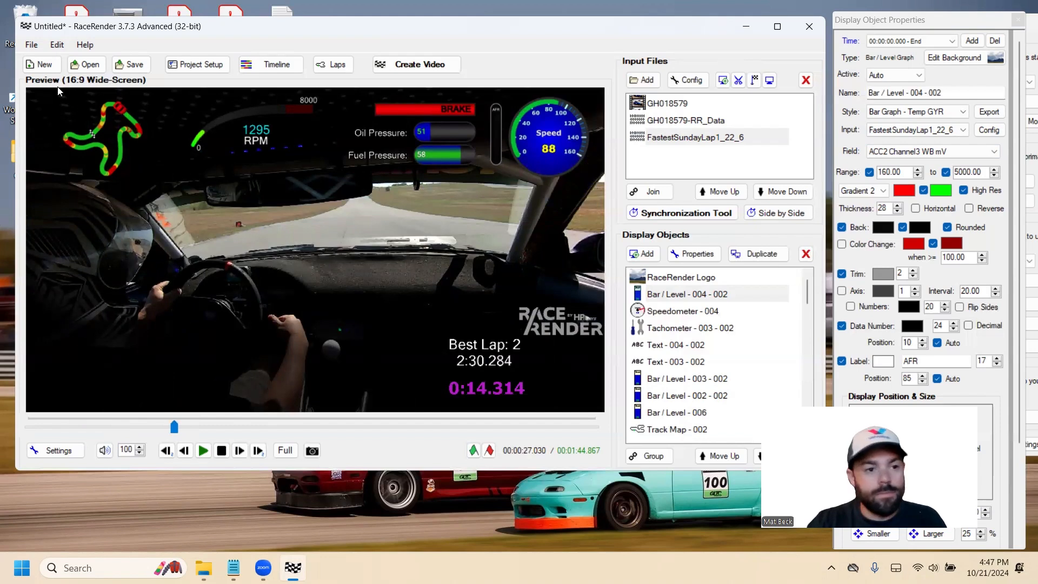
{"action": "left_click", "coordinate": [222, 427]}
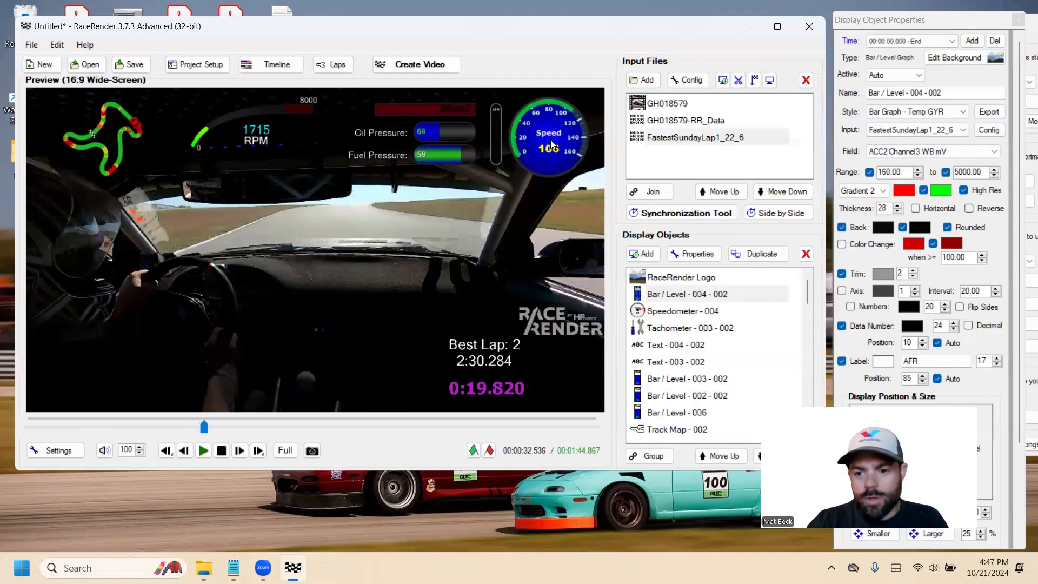
{"action": "left_click", "coordinate": [203, 450]}
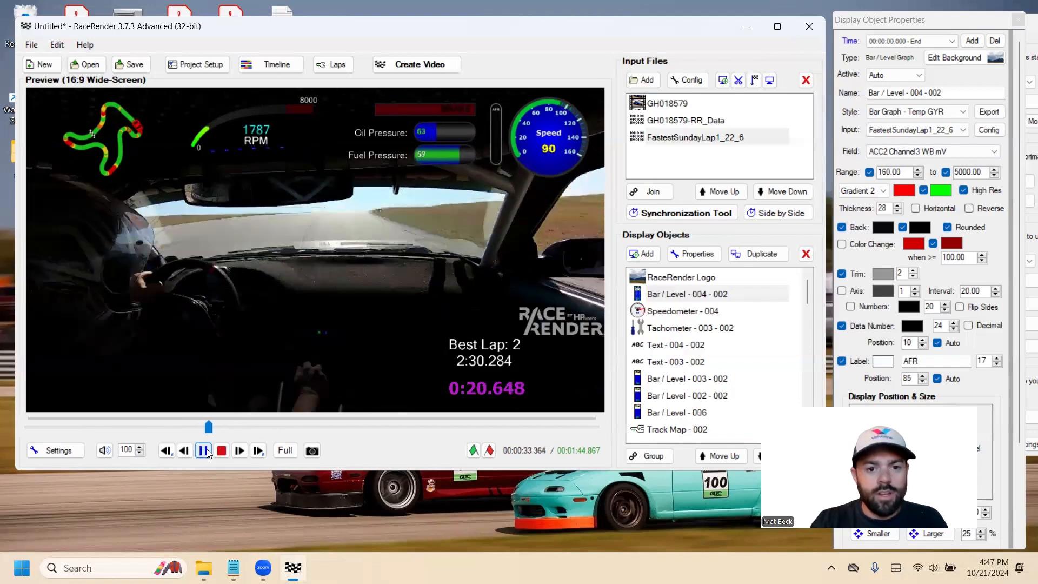
{"action": "left_click", "coordinate": [204, 450]}
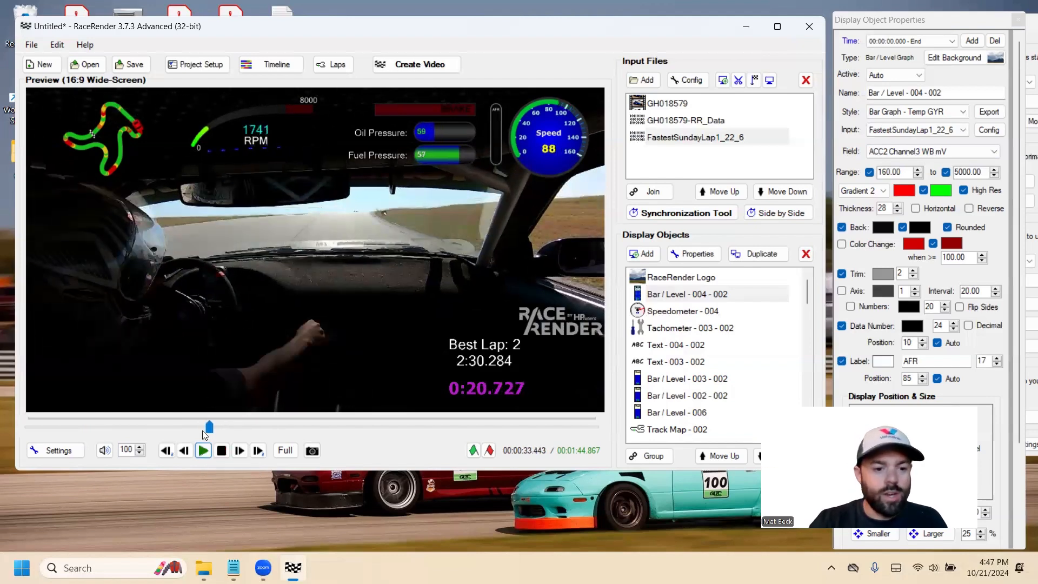
{"action": "left_click", "coordinate": [168, 449]}
{"action": "left_click", "coordinate": [168, 449]}
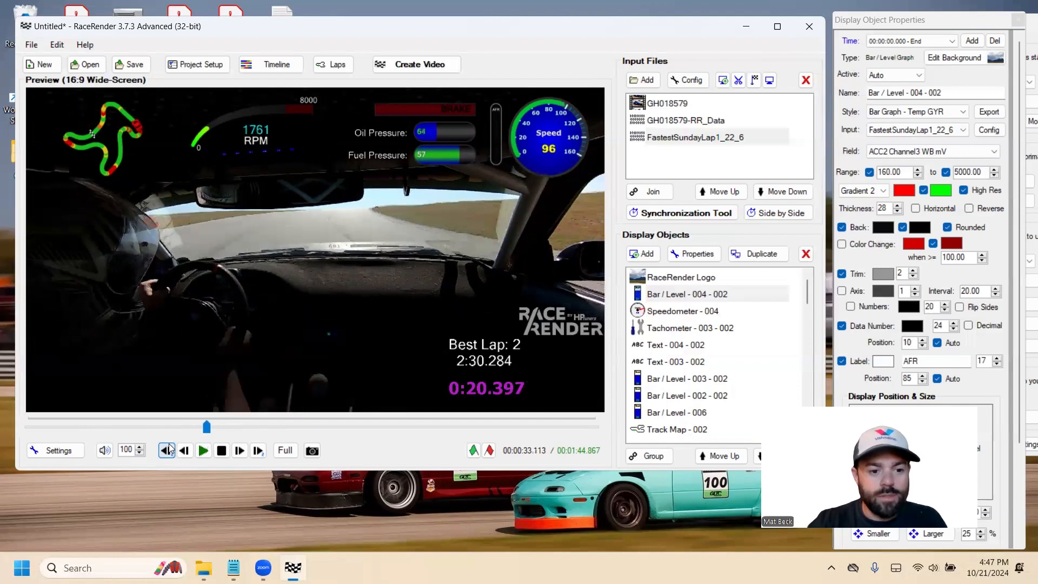
{"action": "left_click", "coordinate": [168, 449]}
{"action": "left_click", "coordinate": [168, 449]}
{"action": "left_click", "coordinate": [168, 449]}
{"action": "left_click", "coordinate": [168, 449]}
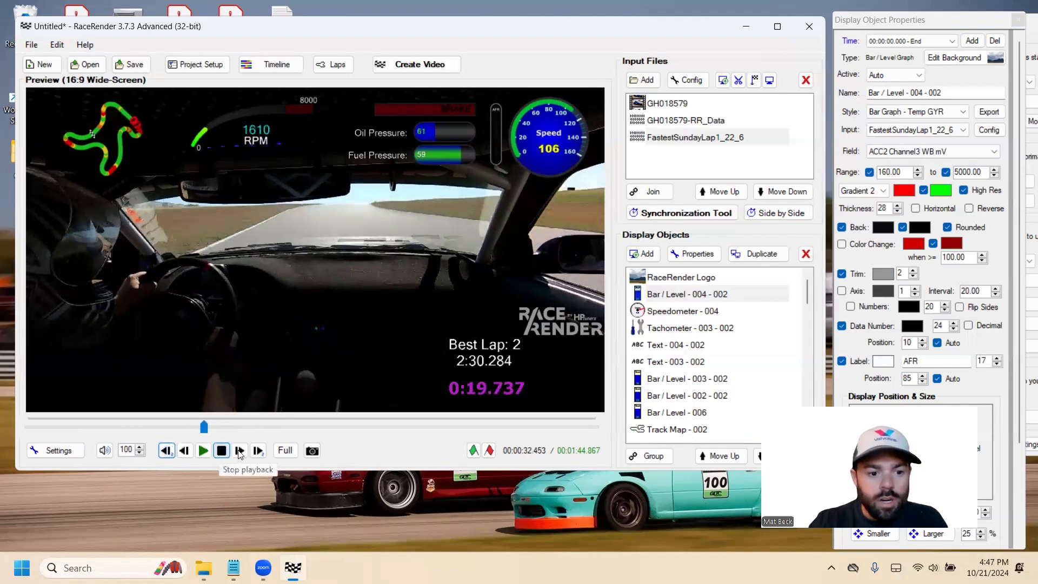
{"action": "left_click", "coordinate": [239, 450]}
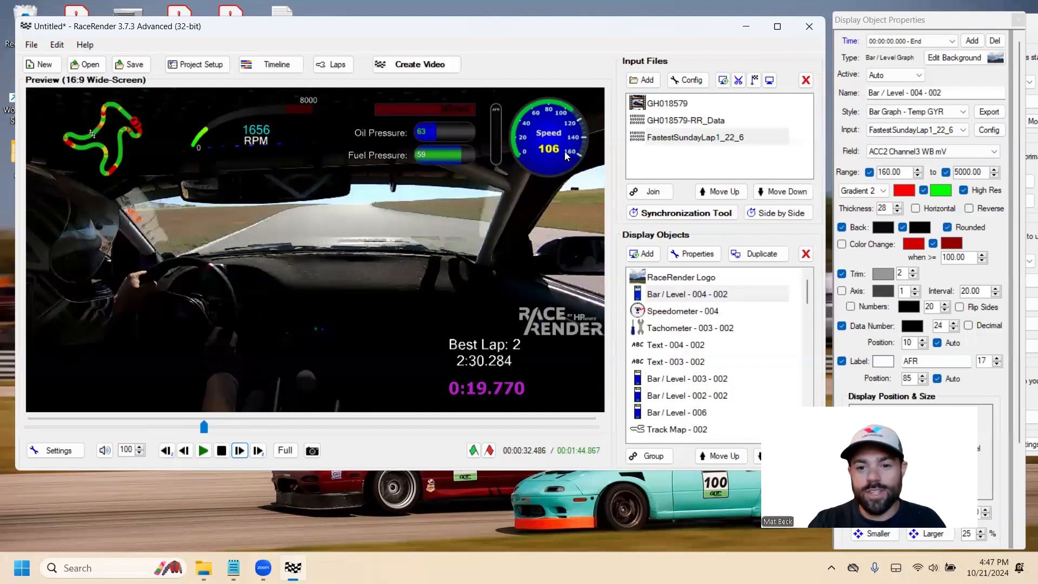
Add a Blue Speed speedometer near the middle of the preview, using FastestSundayLap1_22_6 as its data input.
{"action": "left_click", "coordinate": [646, 256]}
{"action": "left_click", "coordinate": [393, 215]}
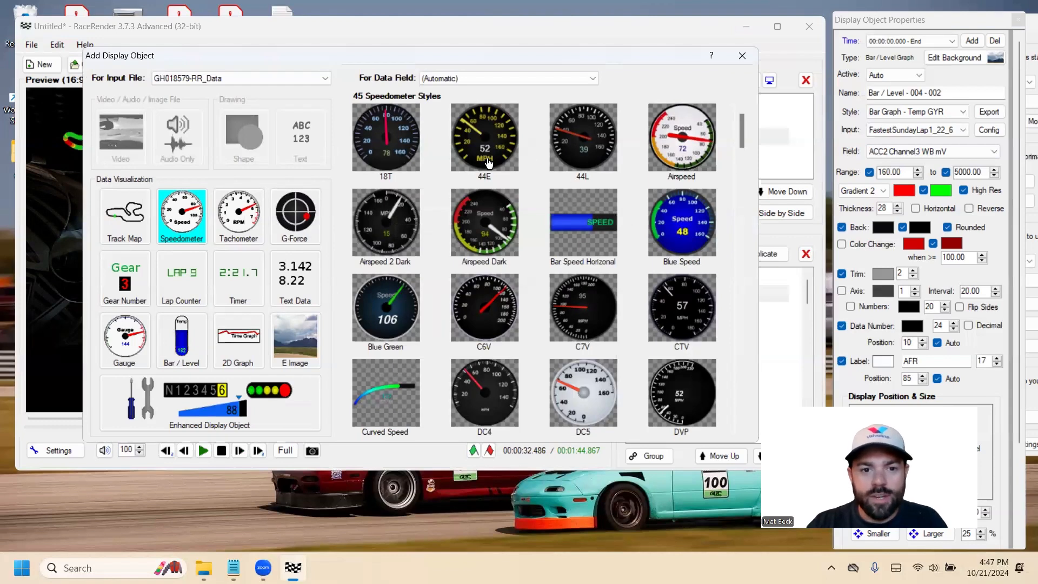
{"action": "left_click", "coordinate": [686, 238]}
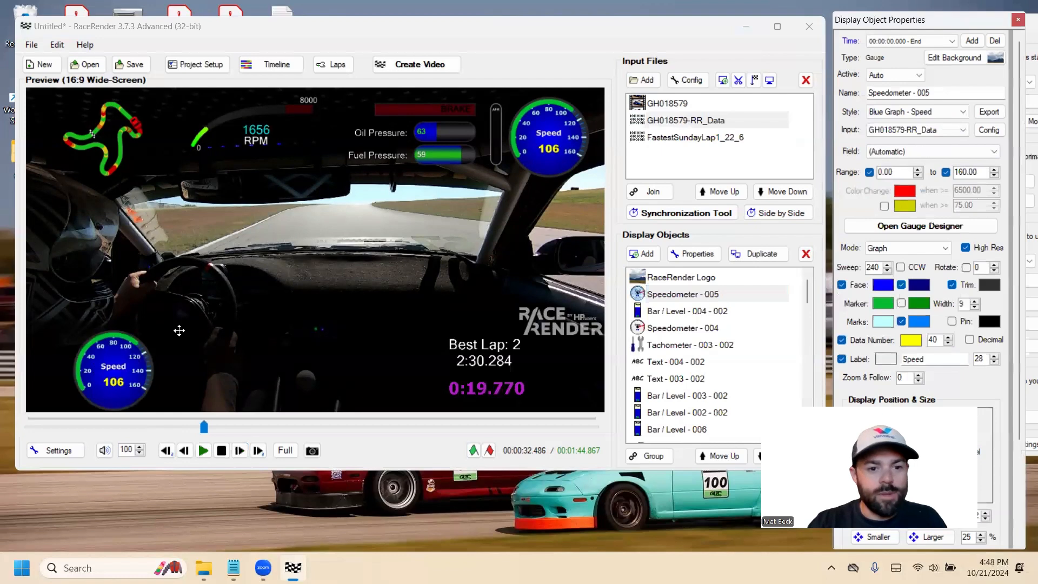
{"action": "left_click_drag", "start_coordinate": [178, 328], "coordinate": [330, 256]}
{"action": "left_click", "coordinate": [947, 133]}
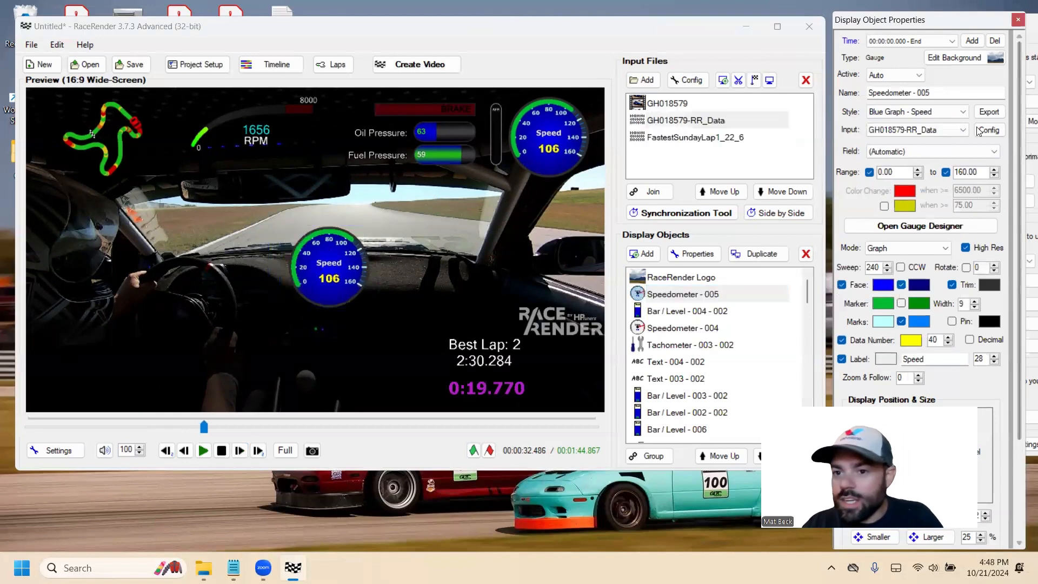
{"action": "left_click", "coordinate": [943, 149]}
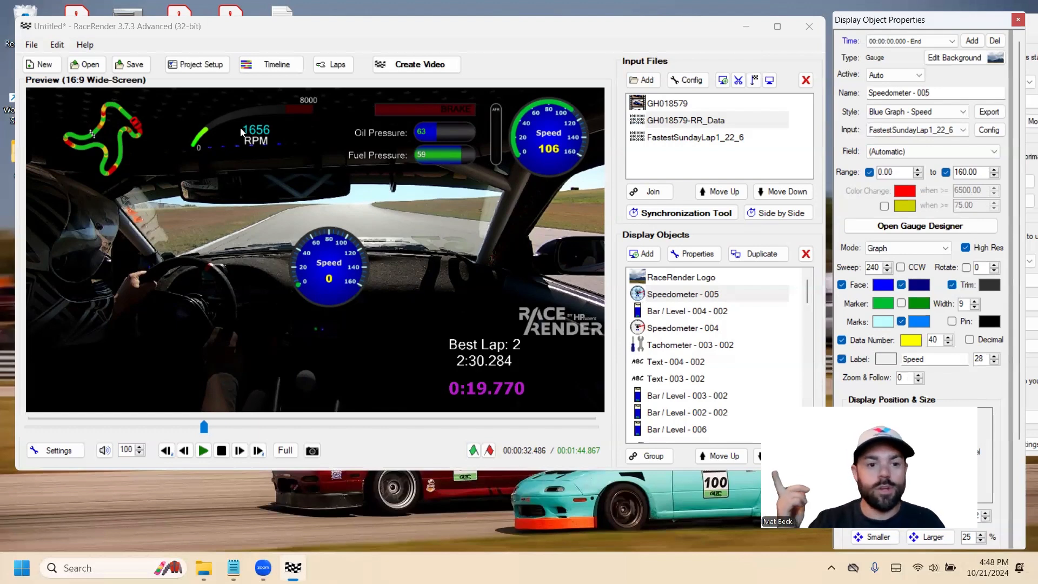
Open the Synchronization Tool for FastestSundayLap1_22_6 and roughly set its starting position to 00:02:35.127.
{"action": "left_click", "coordinate": [669, 139]}
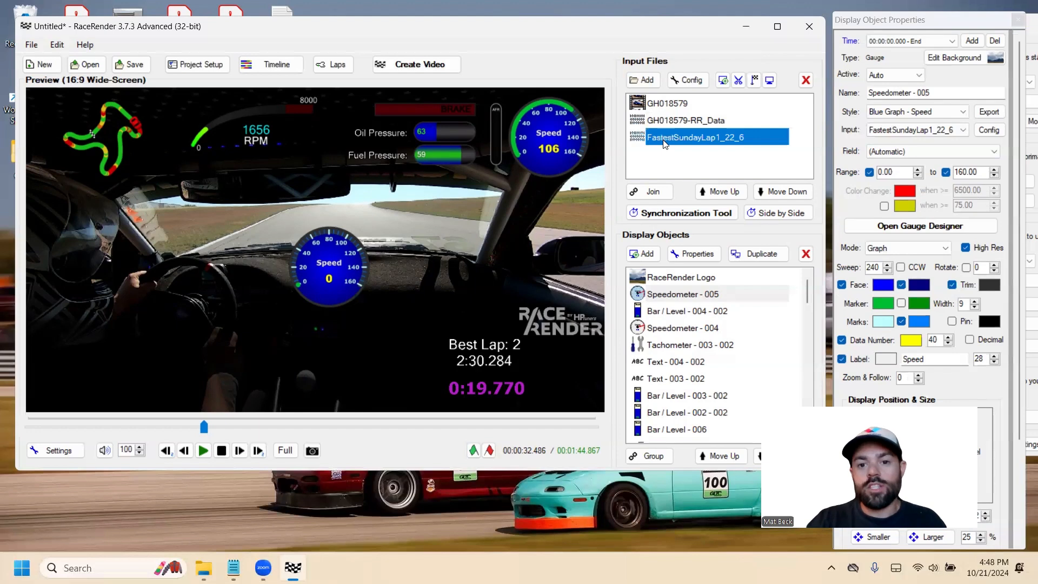
{"action": "left_click", "coordinate": [680, 211]}
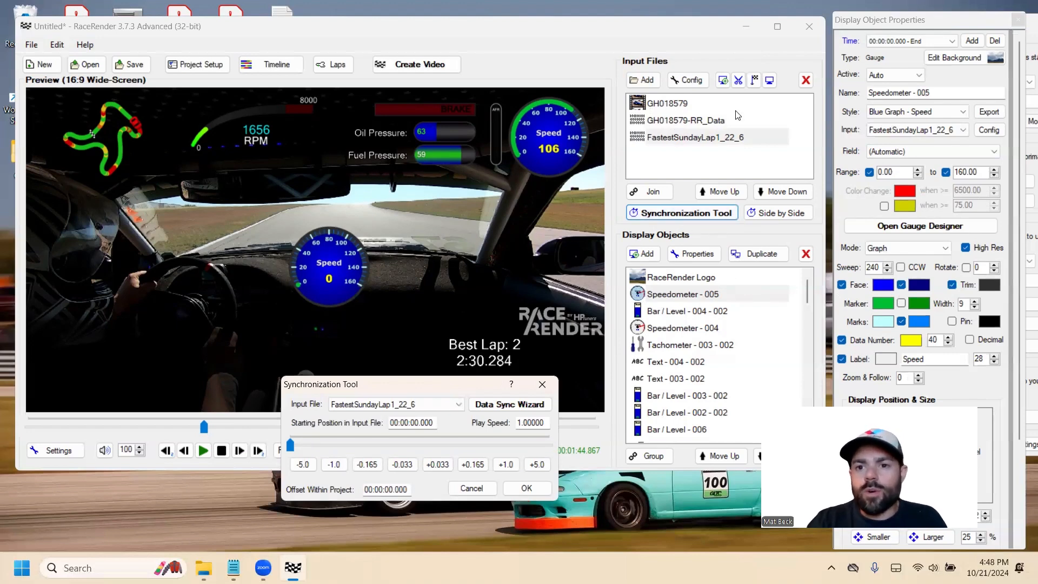
{"action": "left_click", "coordinate": [790, 53]}
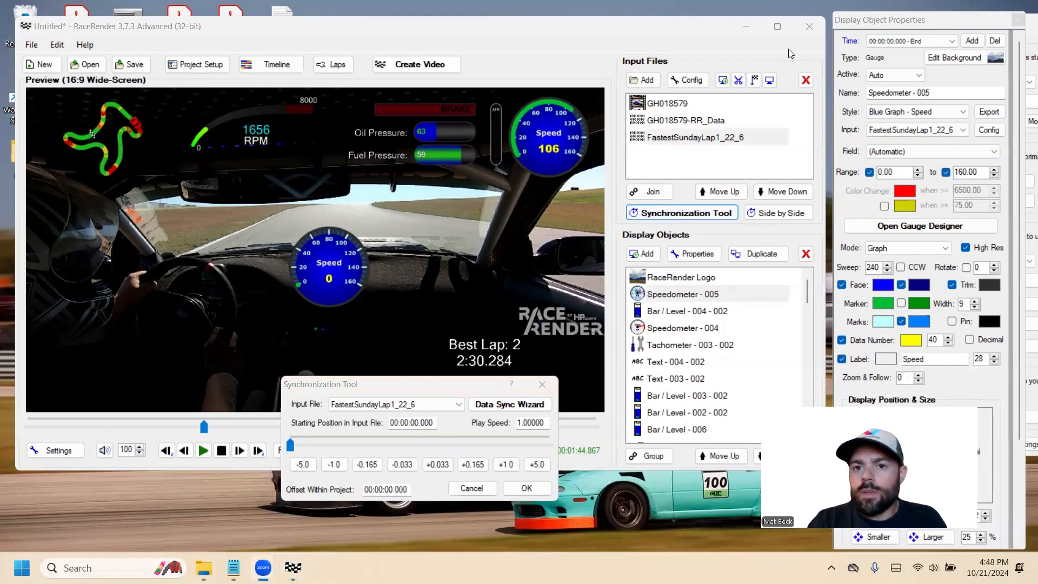
{"action": "left_click", "coordinate": [319, 446]}
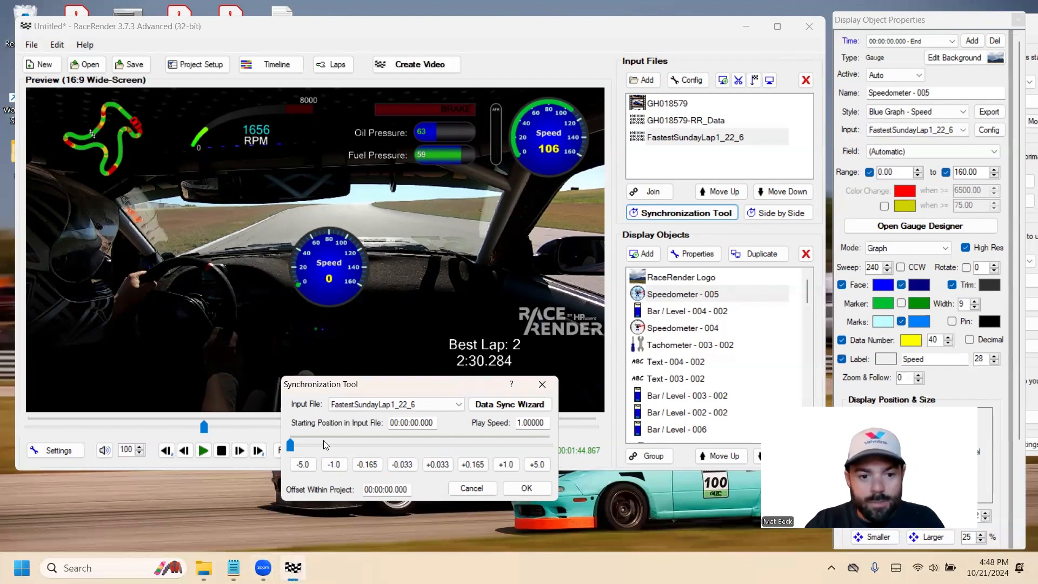
{"action": "left_click_drag", "start_coordinate": [298, 453], "coordinate": [315, 438]}
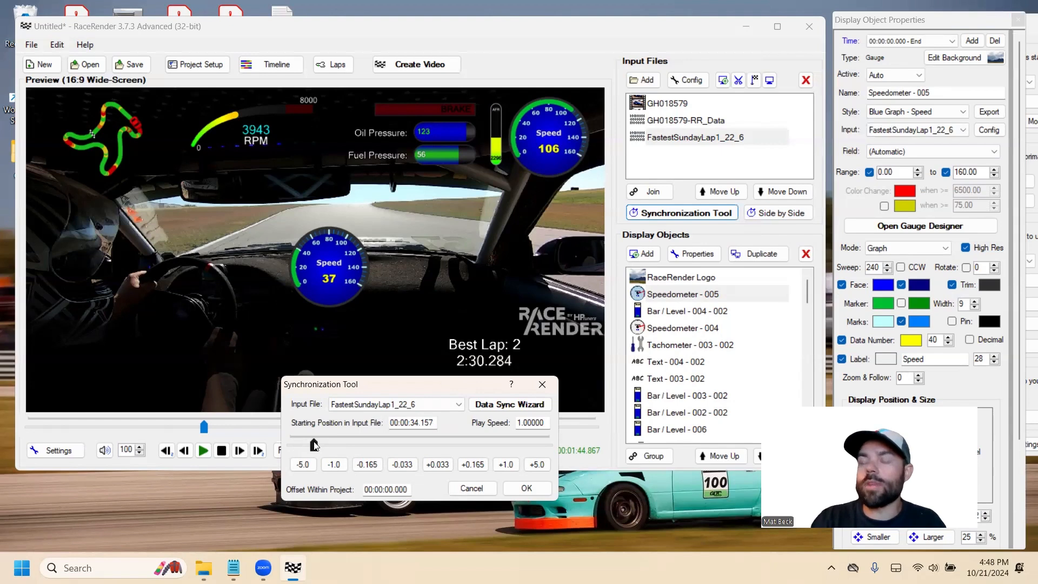
{"action": "mouse_move", "coordinate": [314, 444]}
{"action": "left_mouse_down"}
{"action": "mouse_move", "coordinate": [296, 450]}
{"action": "mouse_move", "coordinate": [322, 444]}
{"action": "mouse_move", "coordinate": [305, 443]}
{"action": "left_mouse_up"}
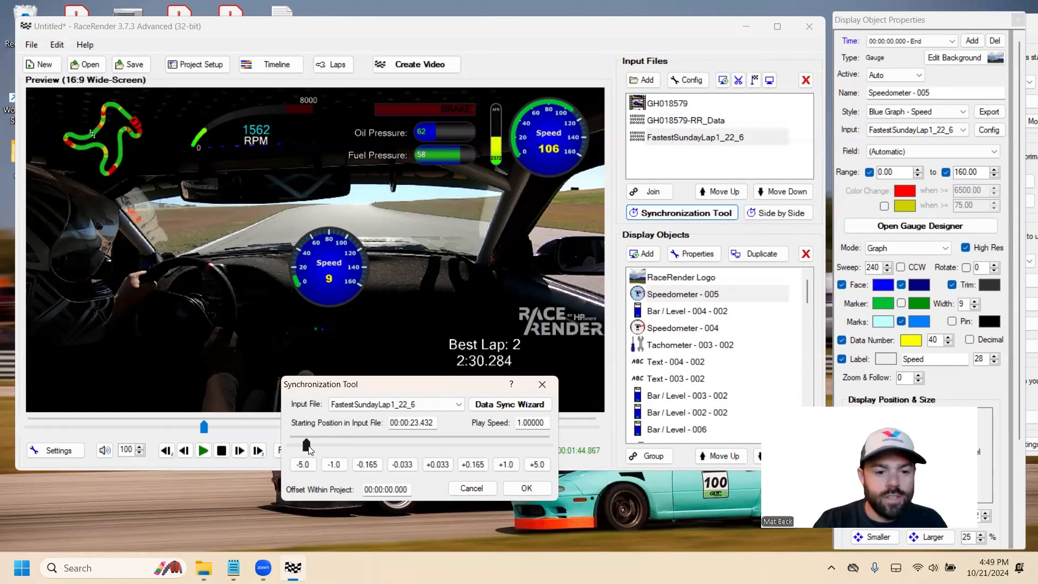
{"action": "left_click_drag", "start_coordinate": [308, 445], "coordinate": [399, 447]}
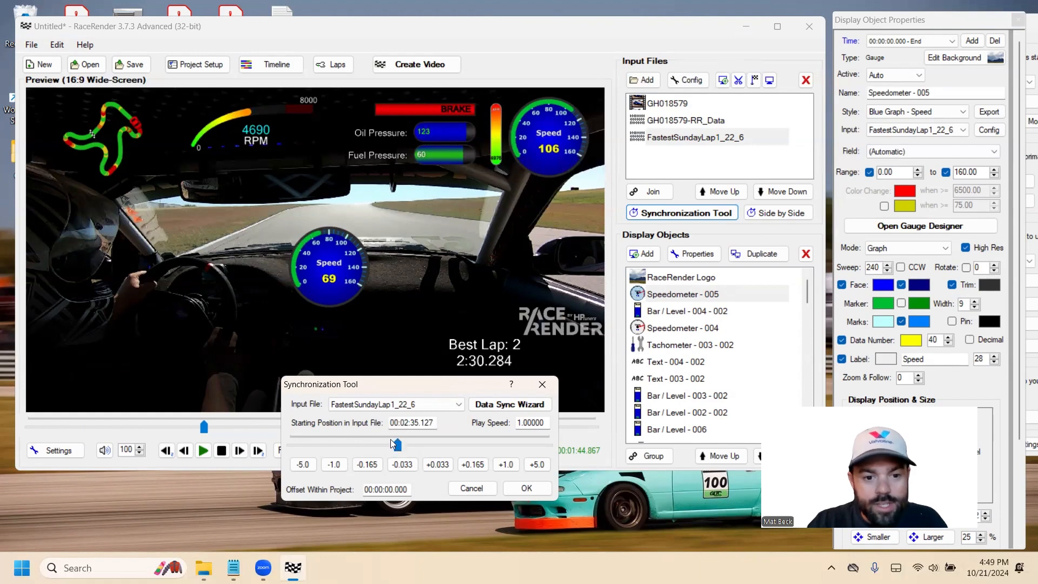
Fine-tune the starting position of FastestSundayLap1_22_6 to 00:02:33.312 in 0.165-second decrements, apply it, and play the preview to check the match.
{"action": "left_click", "coordinate": [373, 466]}
{"action": "left_click", "coordinate": [373, 465]}
{"action": "left_click", "coordinate": [373, 466]}
{"action": "left_click", "coordinate": [373, 466]}
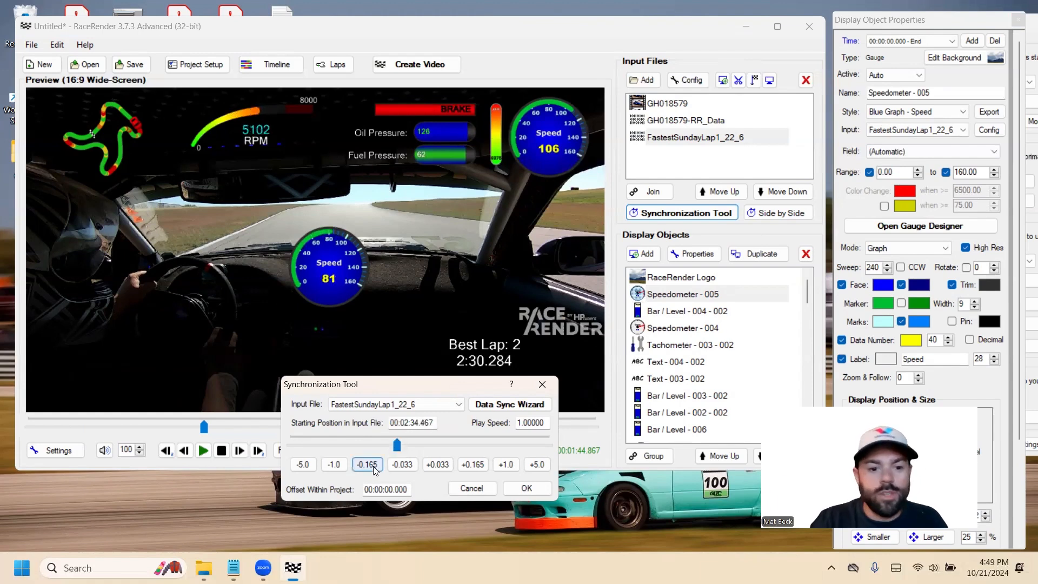
{"action": "left_click", "coordinate": [373, 466]}
{"action": "left_click", "coordinate": [373, 466]}
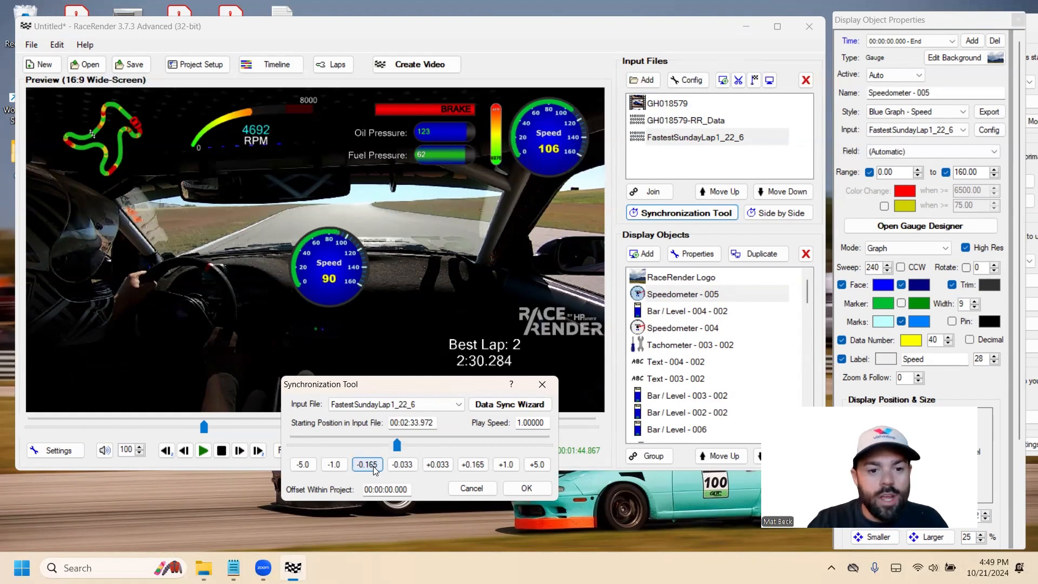
{"action": "left_click", "coordinate": [373, 466]}
{"action": "left_click", "coordinate": [373, 466]}
{"action": "left_click", "coordinate": [373, 466]}
{"action": "left_click", "coordinate": [373, 466]}
{"action": "left_click", "coordinate": [373, 466]}
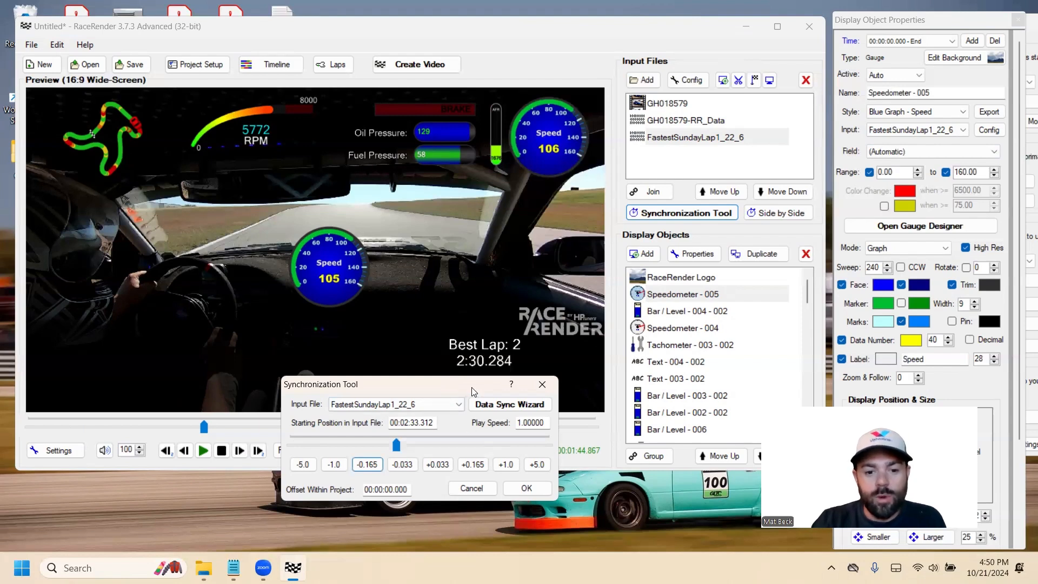
{"action": "left_click_drag", "start_coordinate": [471, 387], "coordinate": [493, 384]}
{"action": "left_click", "coordinate": [547, 485]}
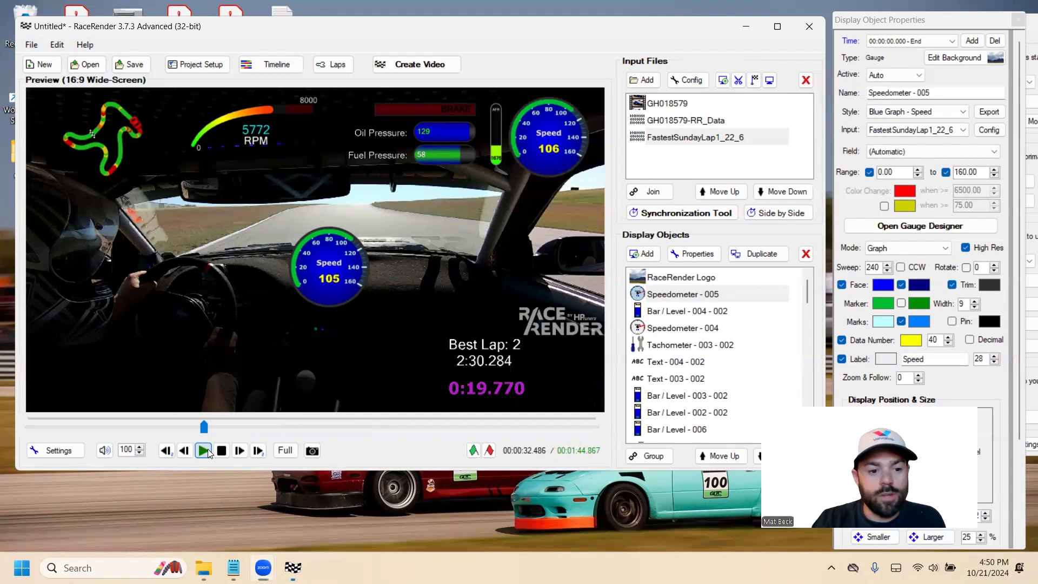
{"action": "left_click", "coordinate": [207, 451]}
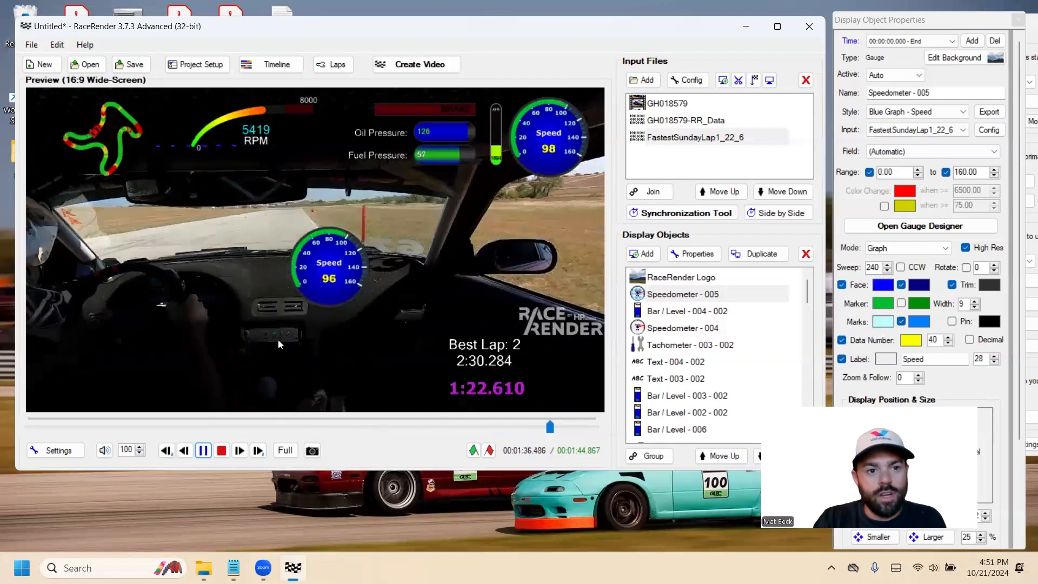
Pause the preview and remove the Faded Background - 003 image from the display objects.
{"action": "left_click", "coordinate": [203, 451]}
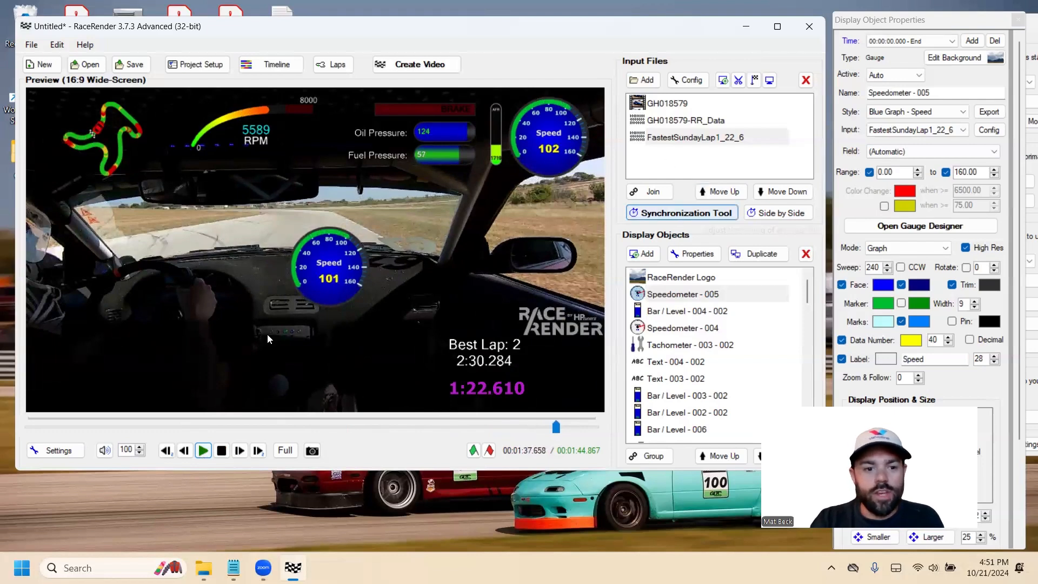
{"action": "left_click", "coordinate": [233, 264]}
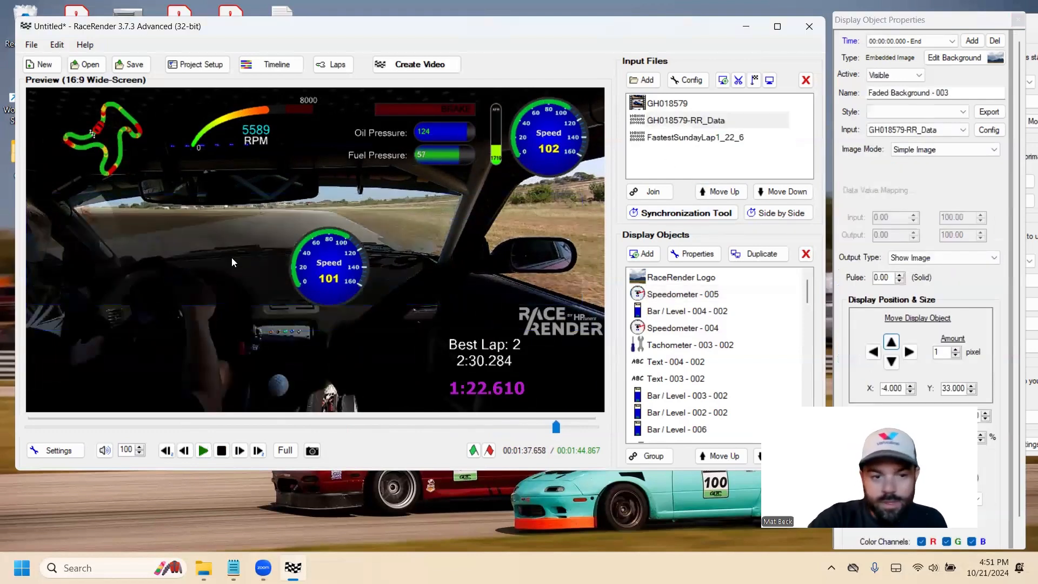
{"action": "key", "text": "Delete"}
{"action": "left_click", "coordinate": [549, 328]}
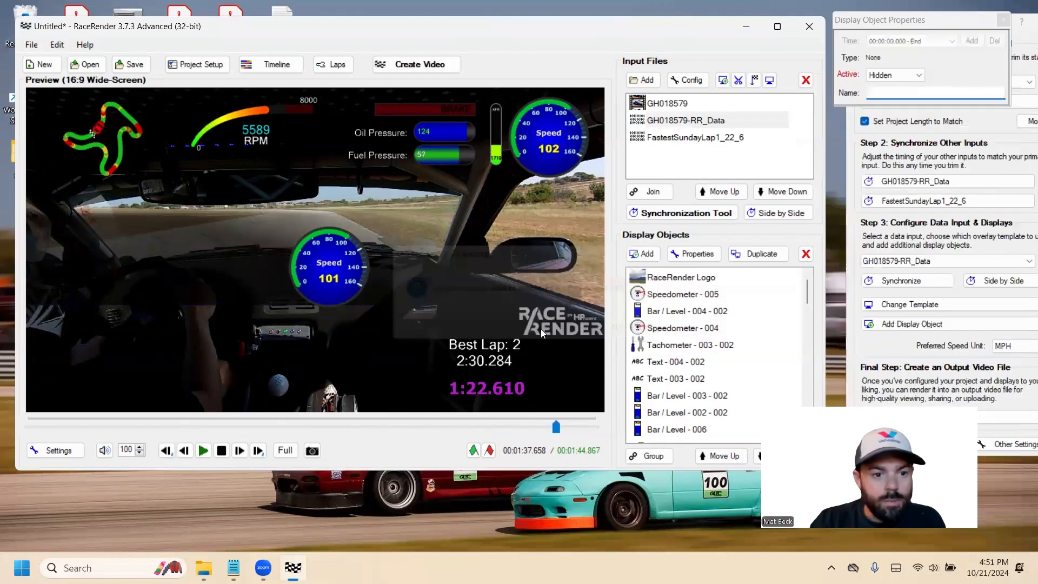
Review the starting position and adjustment increments of FastestSundayLap1_22_6 in the Synchronization Tool, and accept the settings.
{"action": "left_click", "coordinate": [729, 142]}
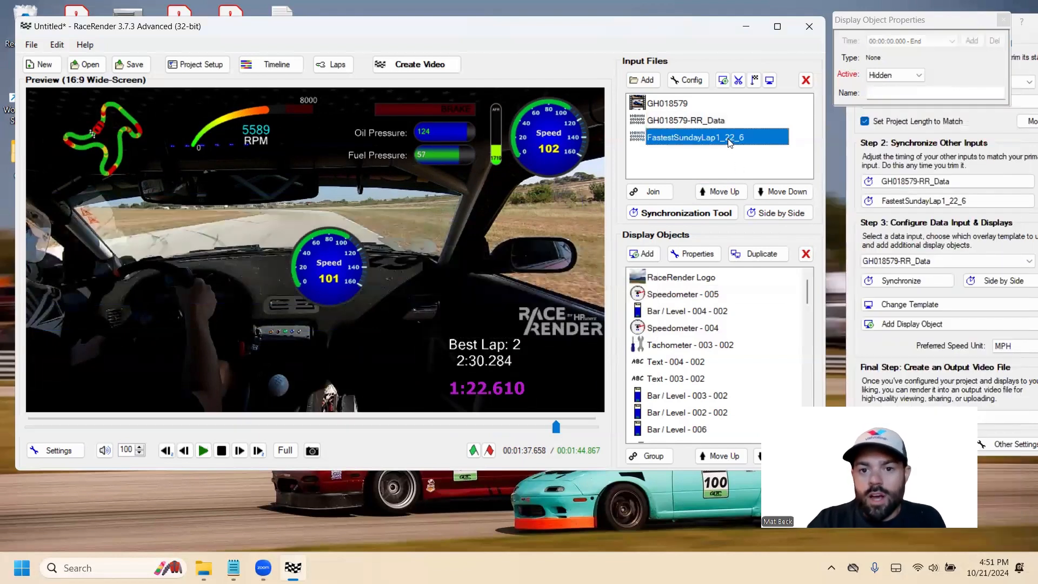
{"action": "left_click", "coordinate": [704, 214]}
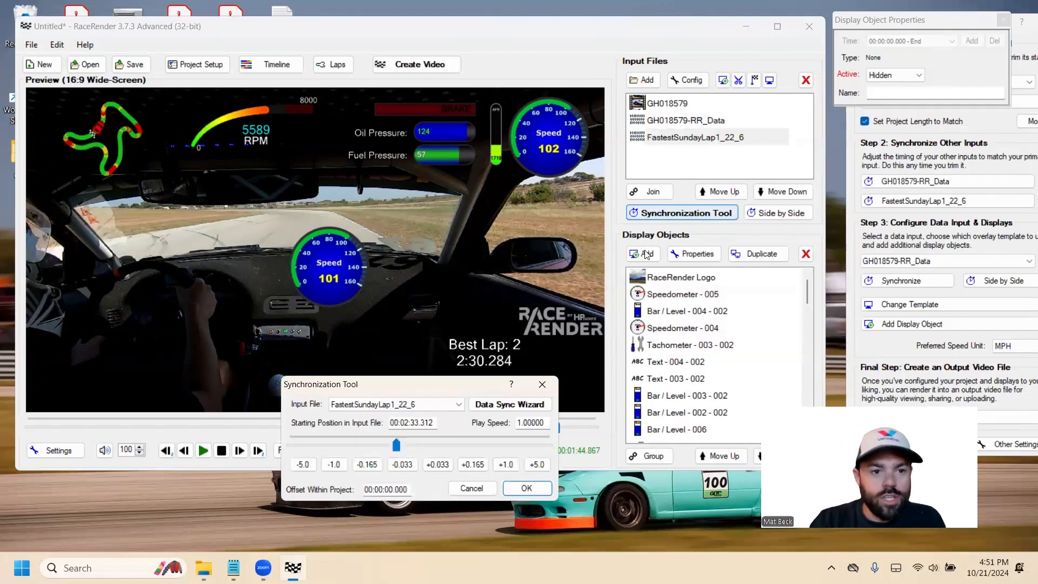
{"action": "left_click_drag", "start_coordinate": [398, 387], "coordinate": [444, 382]}
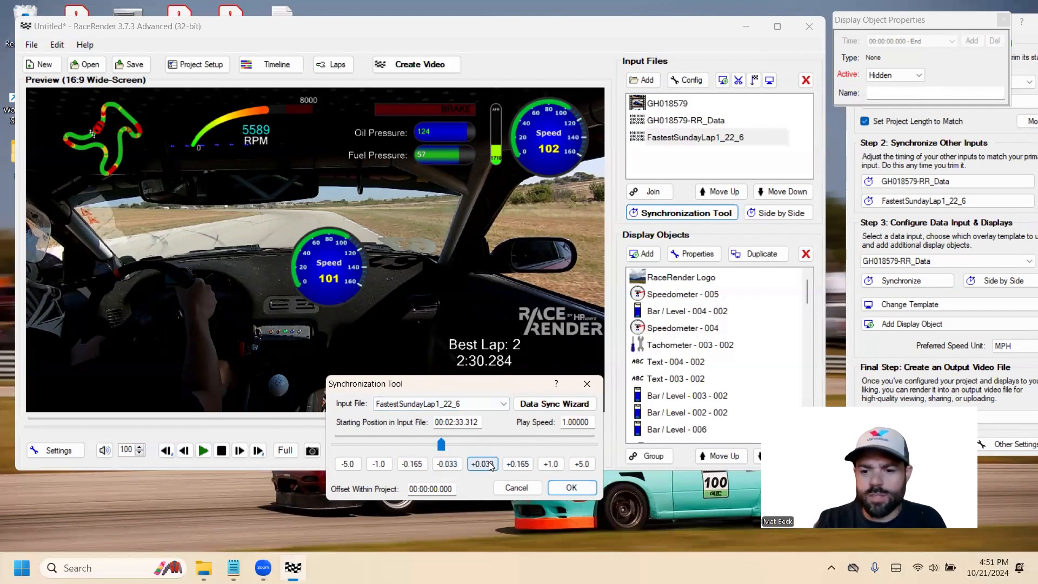
{"action": "left_click", "coordinate": [575, 492]}
Remove the blue comparison speedometer near the middle of the preview, and play the project to check the remaining overlay.
{"action": "left_click", "coordinate": [331, 309]}
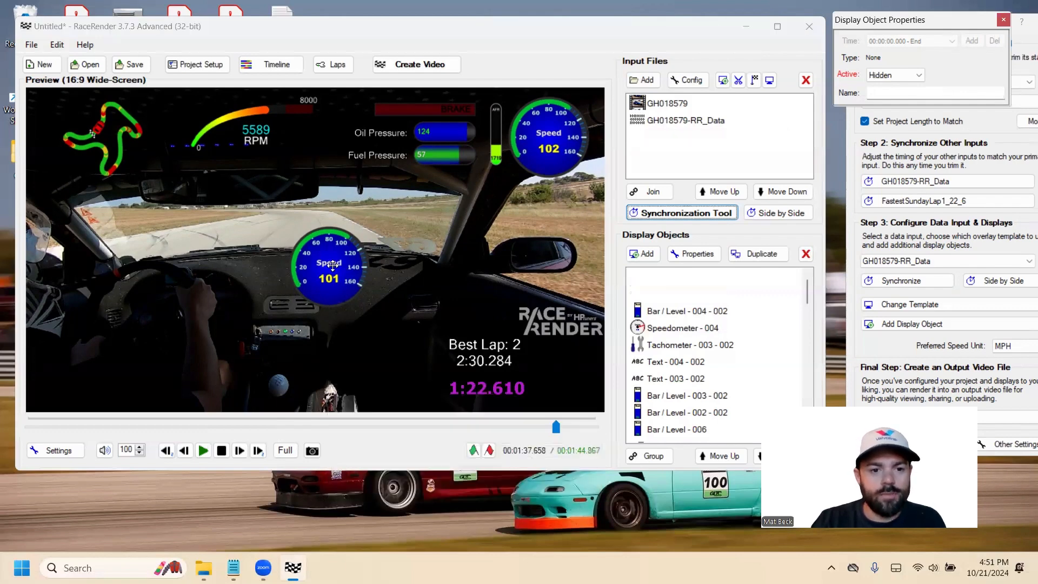
{"action": "key", "text": "Delete"}
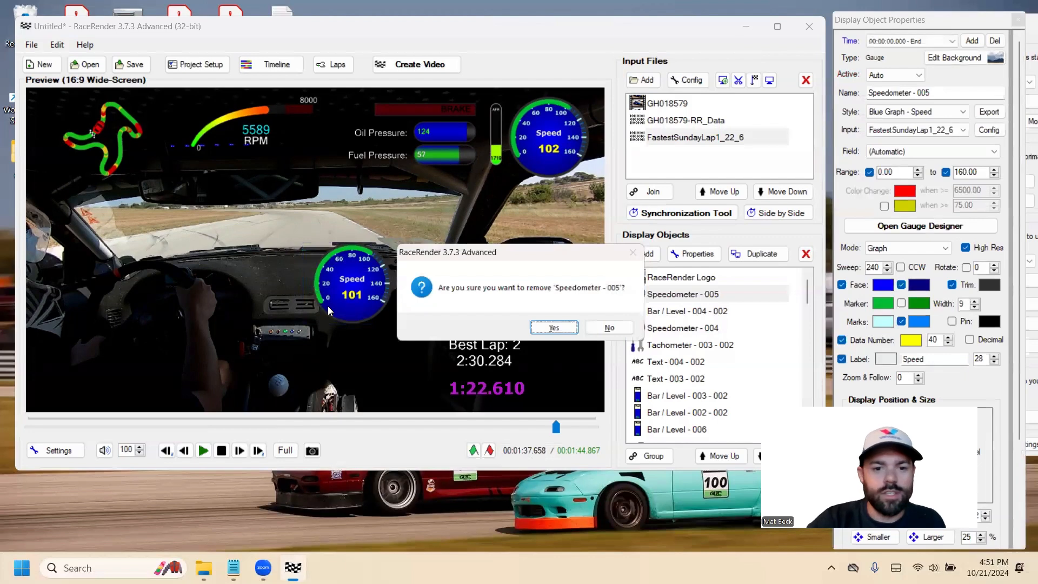
{"action": "left_click", "coordinate": [553, 327]}
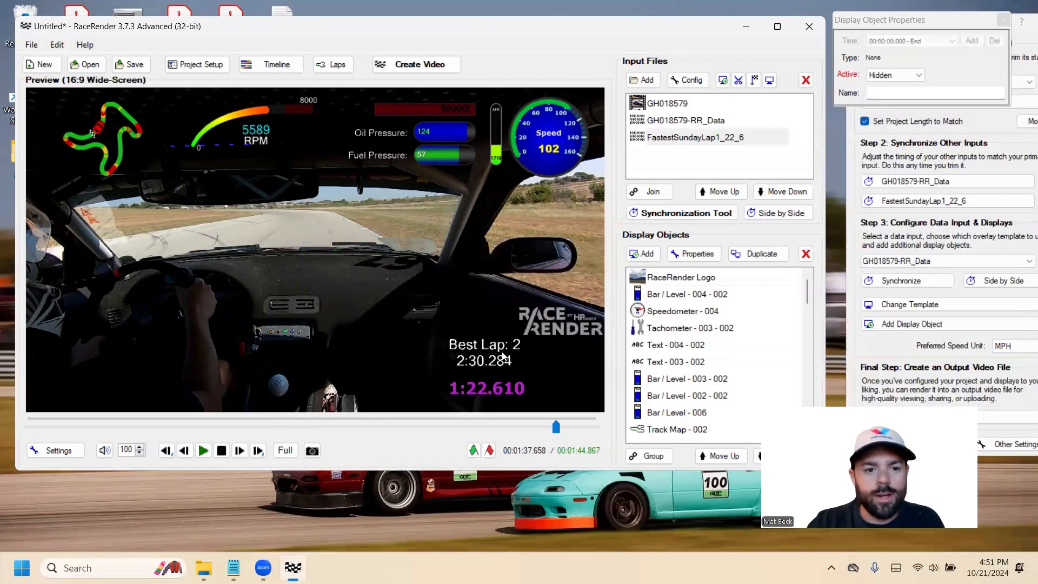
{"action": "left_click", "coordinate": [203, 451]}
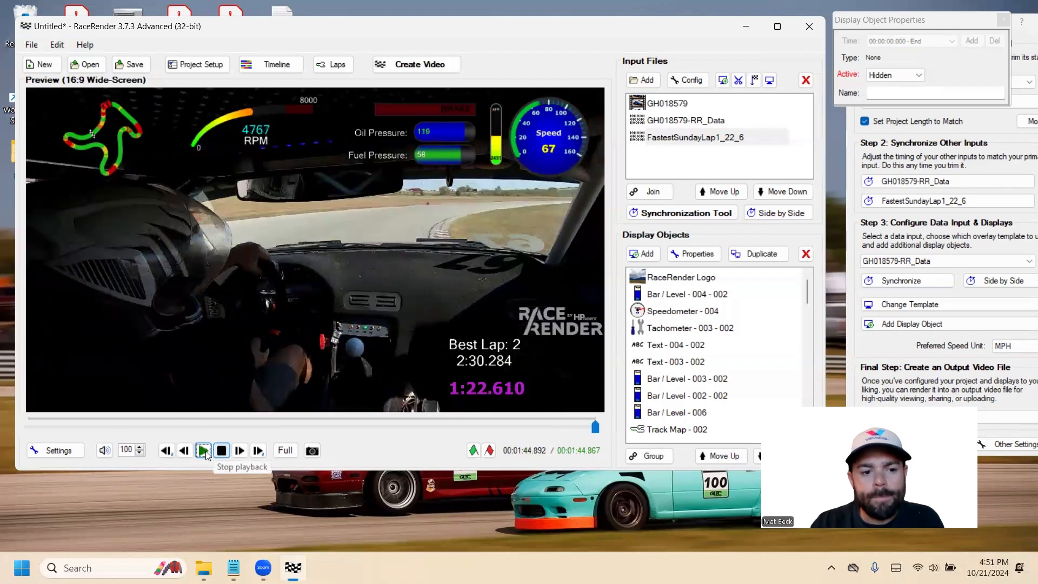
{"action": "left_click", "coordinate": [204, 450]}
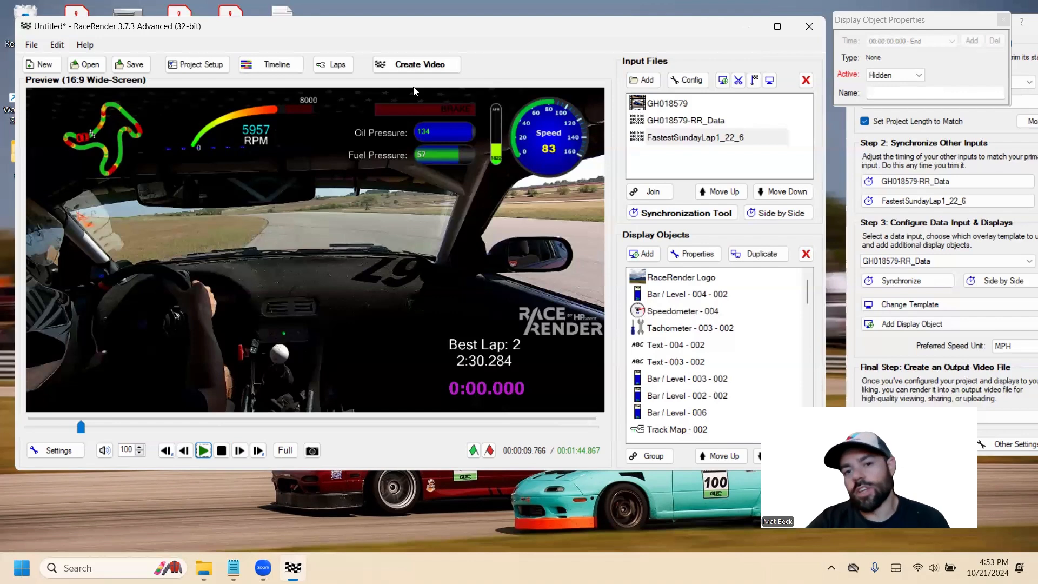
Start creating the output video and save the project as SundyLap_H2R_21OCT24.rrp in the GoPro folder.
{"action": "left_click", "coordinate": [409, 67]}
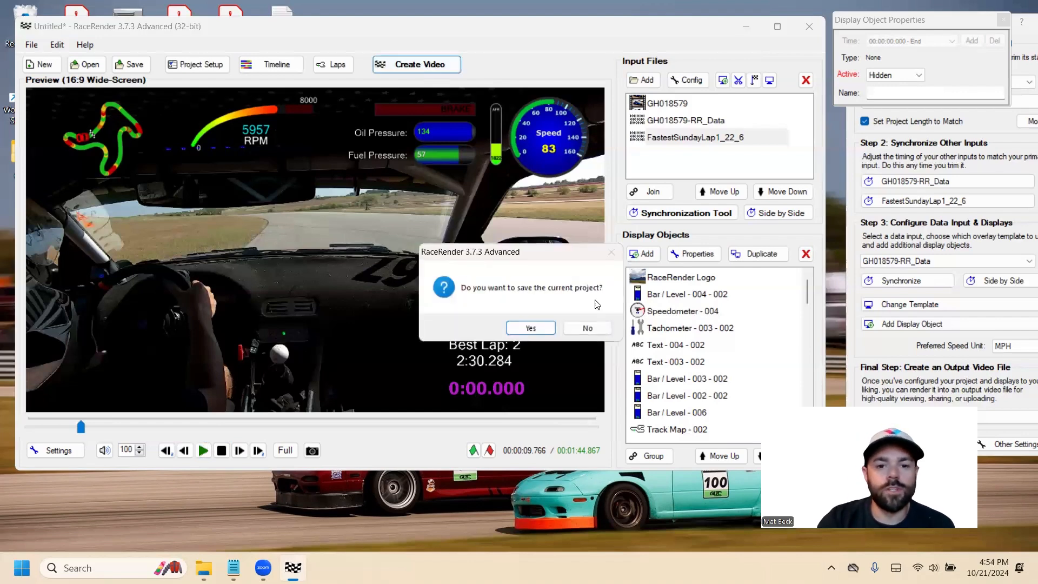
{"action": "left_click", "coordinate": [549, 326]}
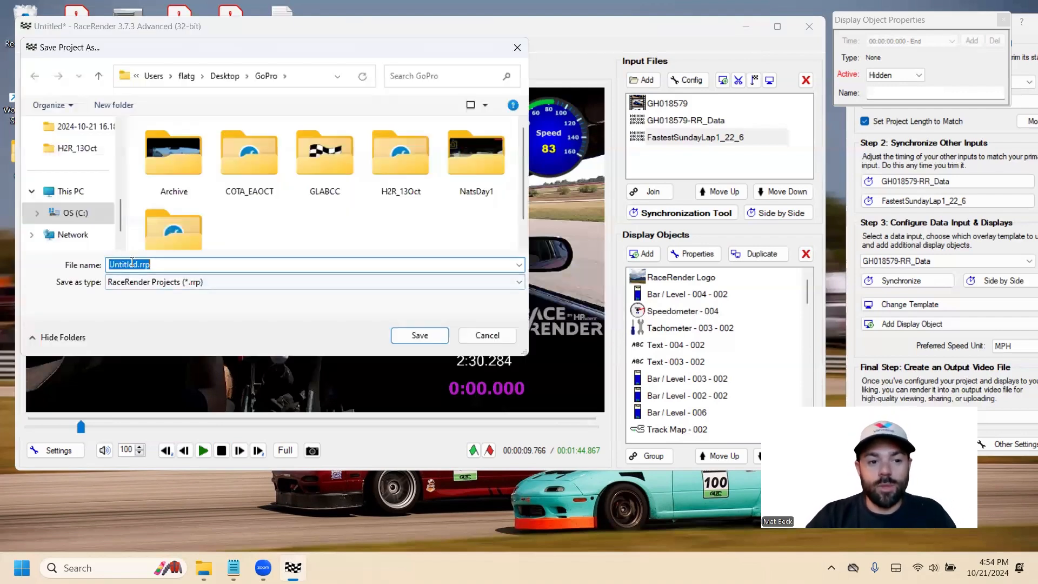
{"action": "left_click", "coordinate": [138, 265]}
{"action": "key", "text": "shift+Home"}
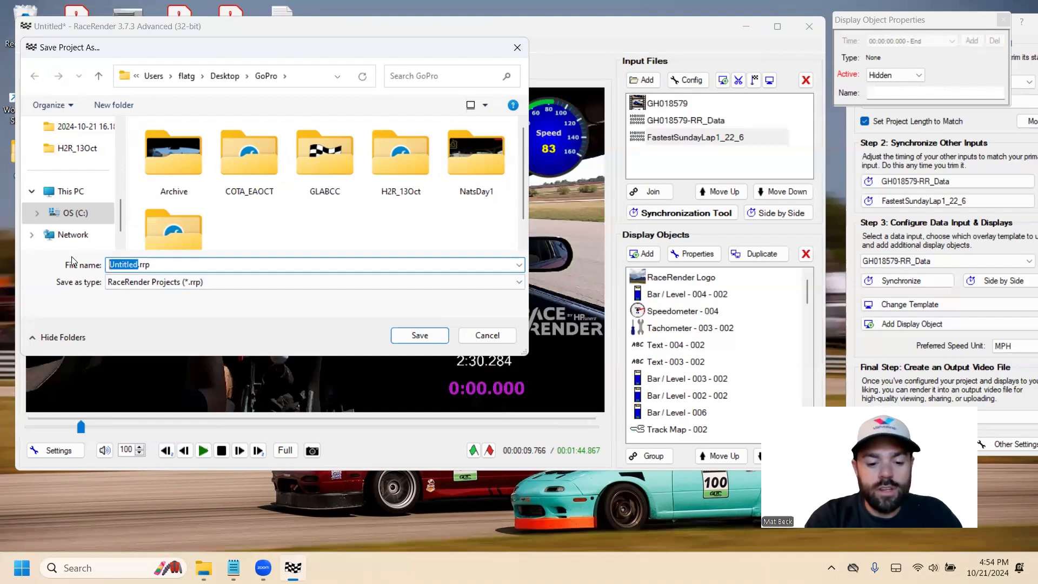
{"action": "type", "text": "Sundy"}
{"action": "type", "text": "Lap_H2"}
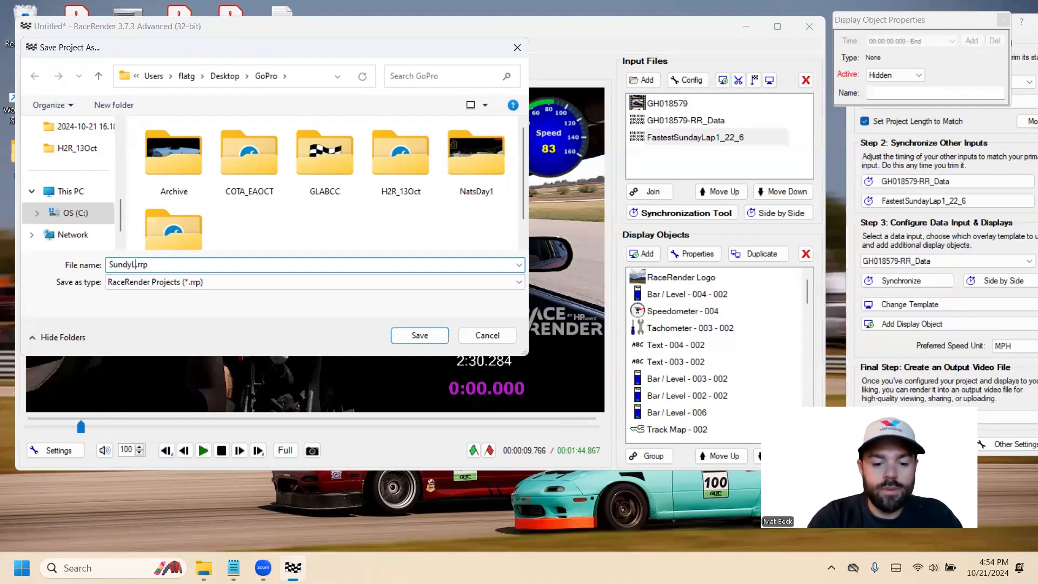
{"action": "type", "text": "R"}
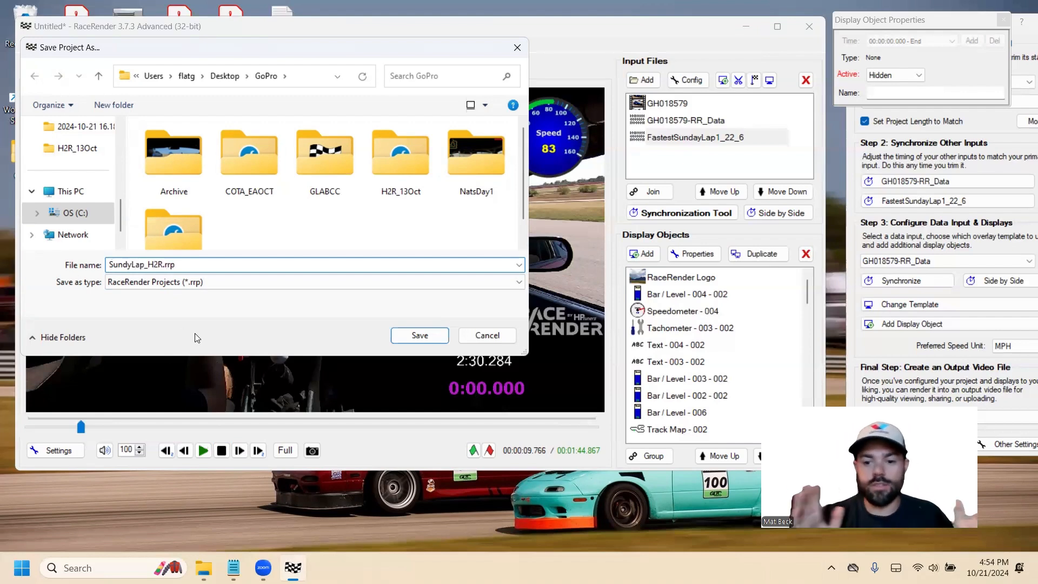
{"action": "type", "text": "_"}
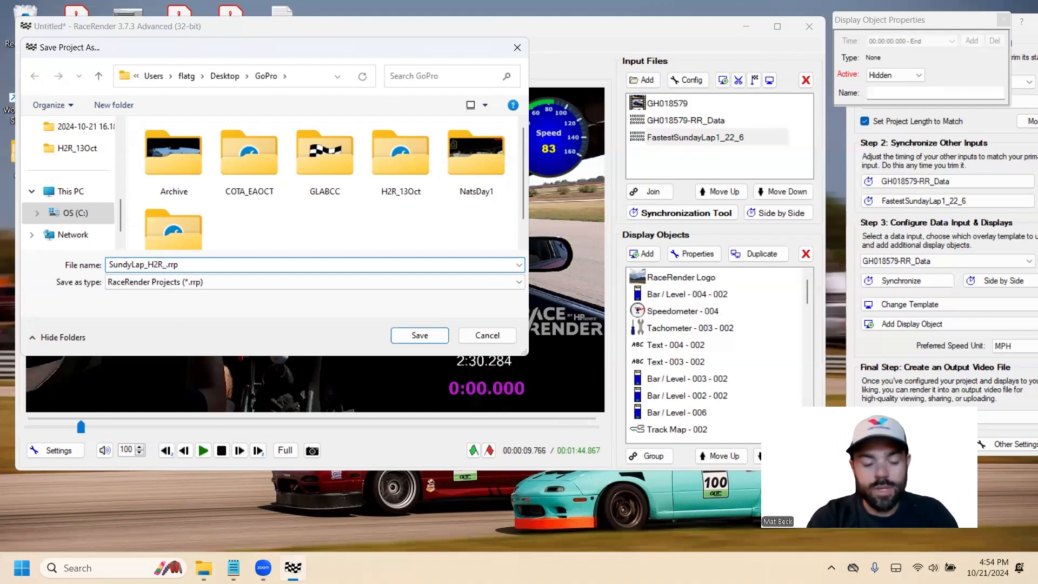
{"action": "type", "text": "21OCT24"}
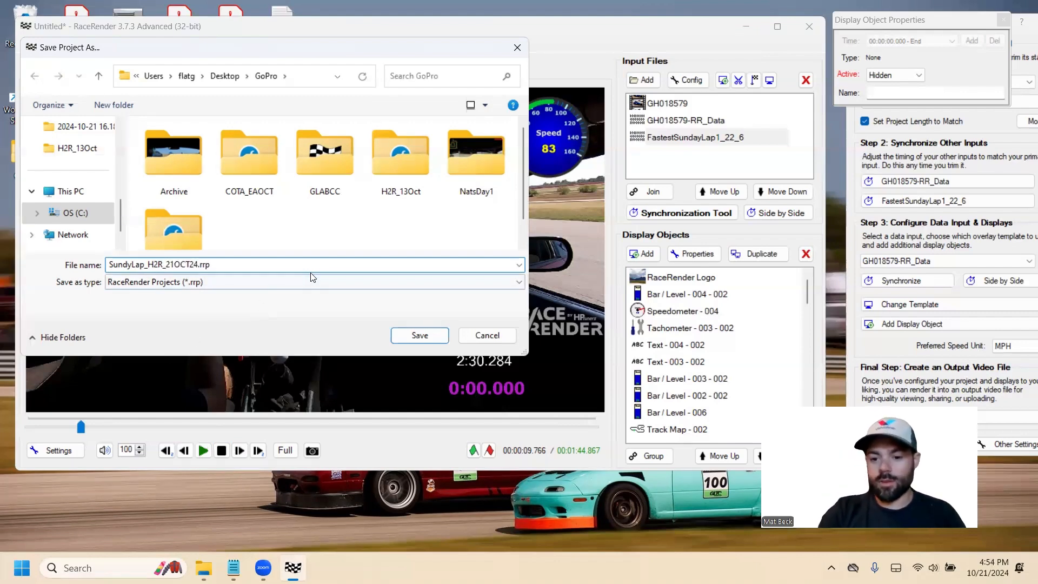
{"action": "left_click", "coordinate": [402, 335]}
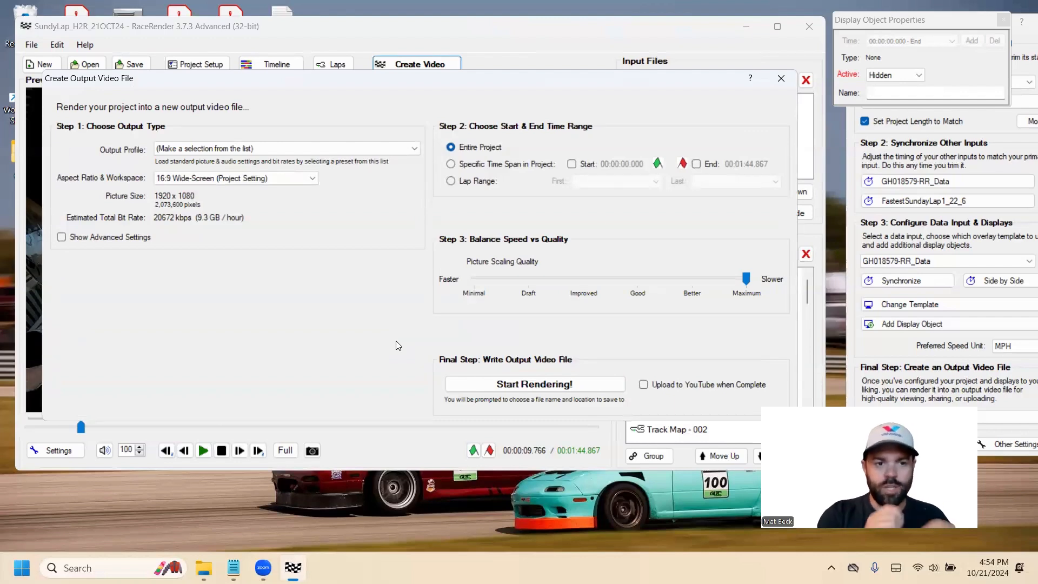
Start rendering SundyLap_H2R_21OCT24.mp4 with the Local File: Full High-Def (1080p) output profile, and cancel the render shortly after it begins.
{"action": "left_click", "coordinate": [342, 149]}
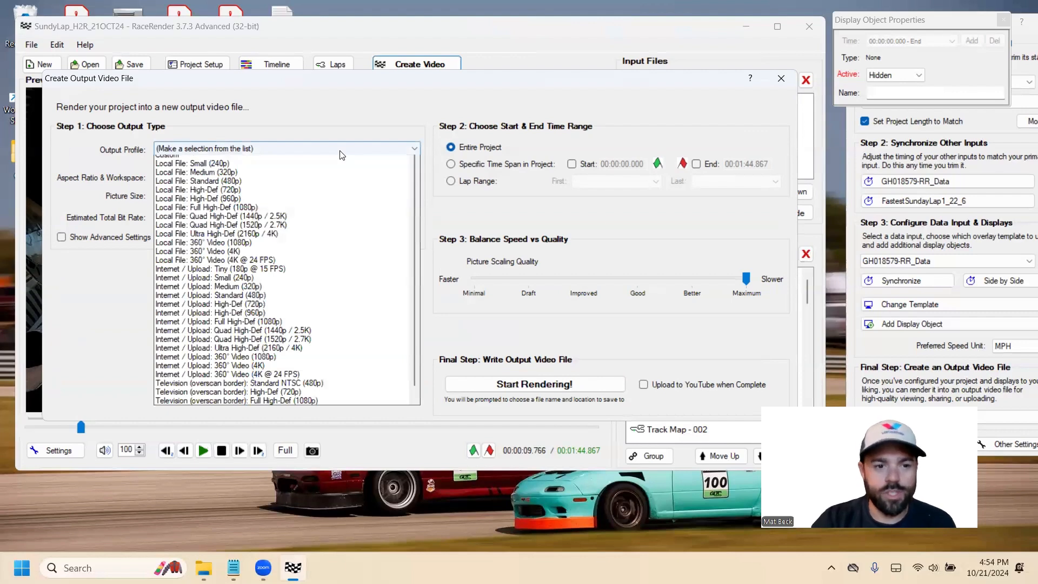
{"action": "left_click", "coordinate": [341, 210]}
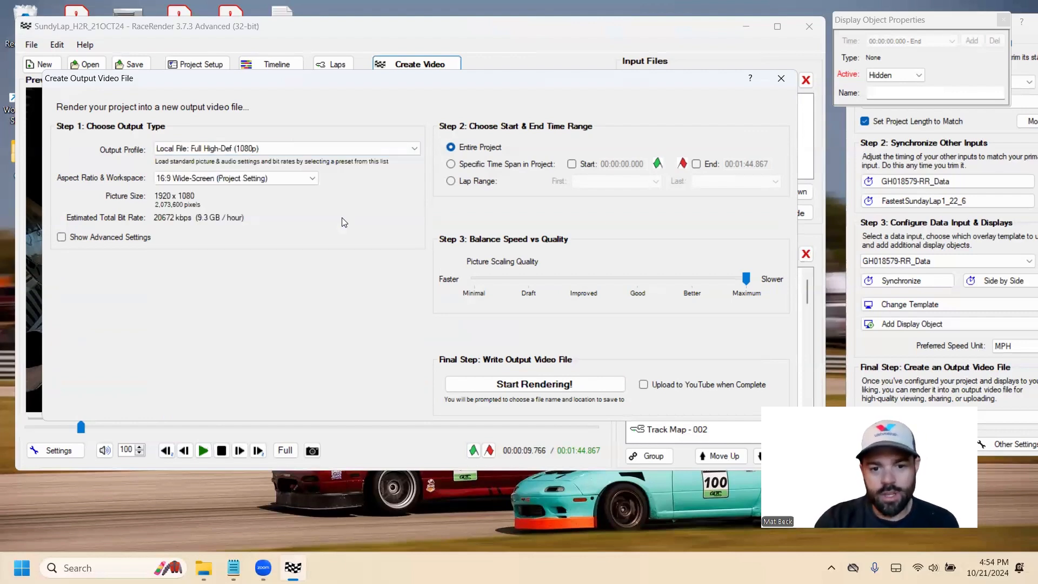
{"action": "left_click", "coordinate": [474, 379]}
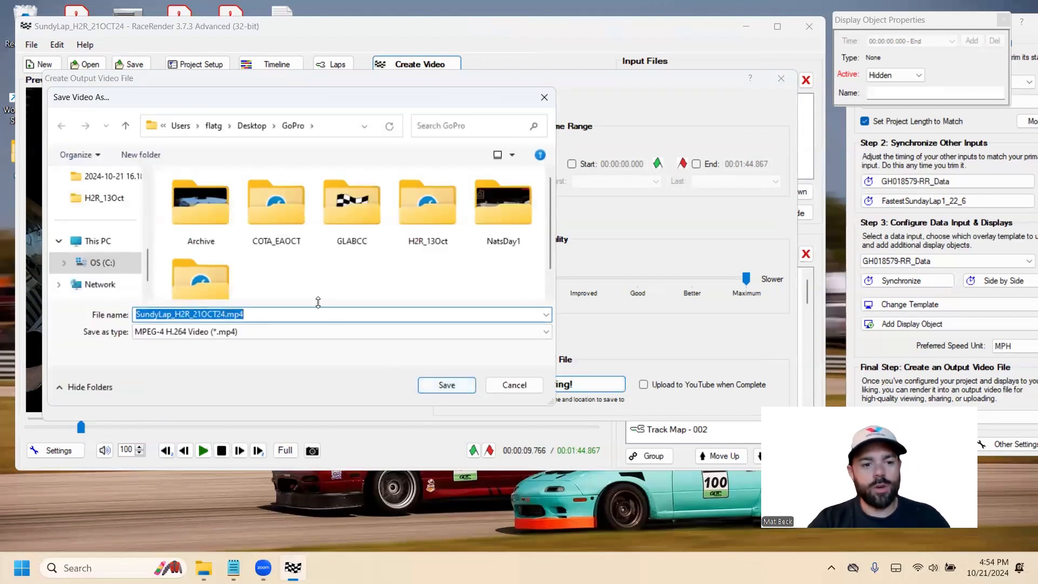
{"action": "scroll", "coordinate": [345, 284], "scroll_direction": "down", "scroll_amount": 1}
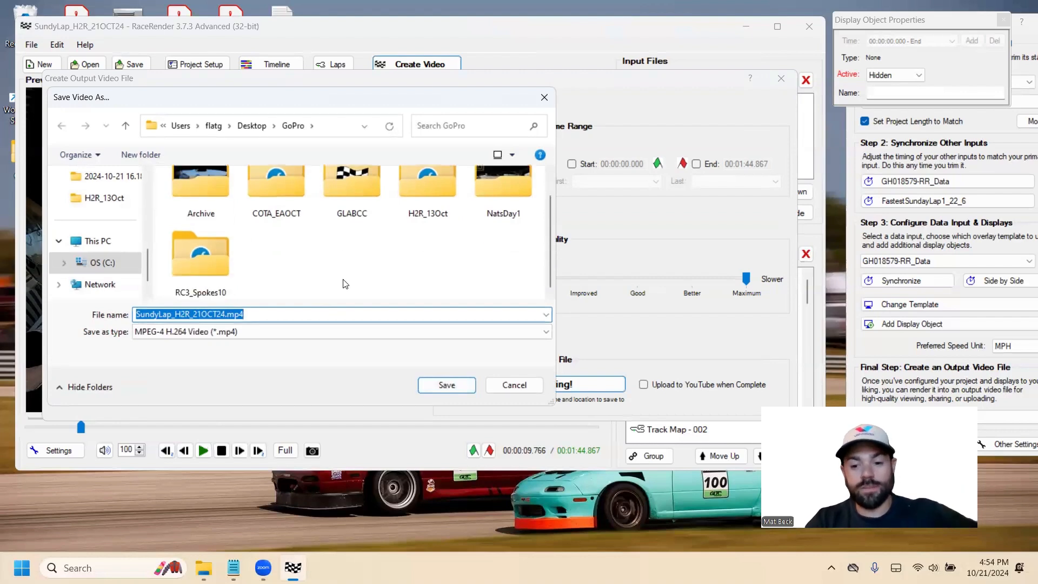
{"action": "left_click", "coordinate": [443, 385]}
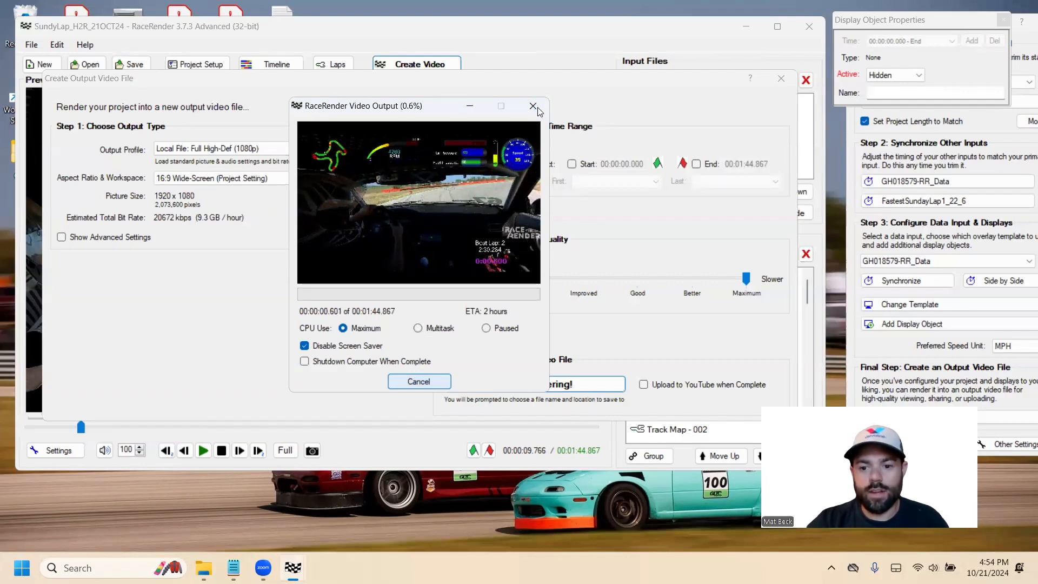
{"action": "left_click", "coordinate": [532, 106]}
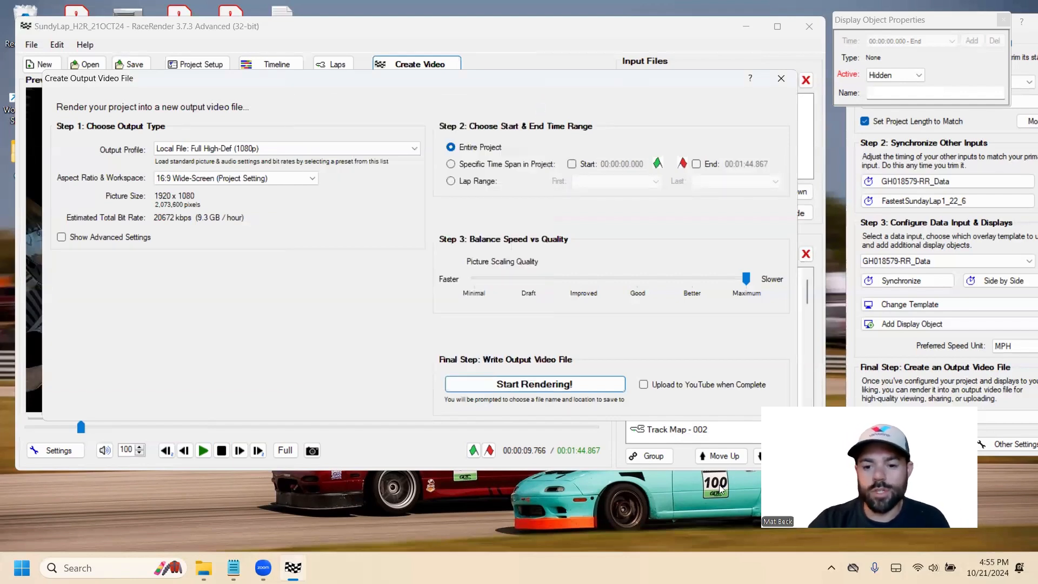